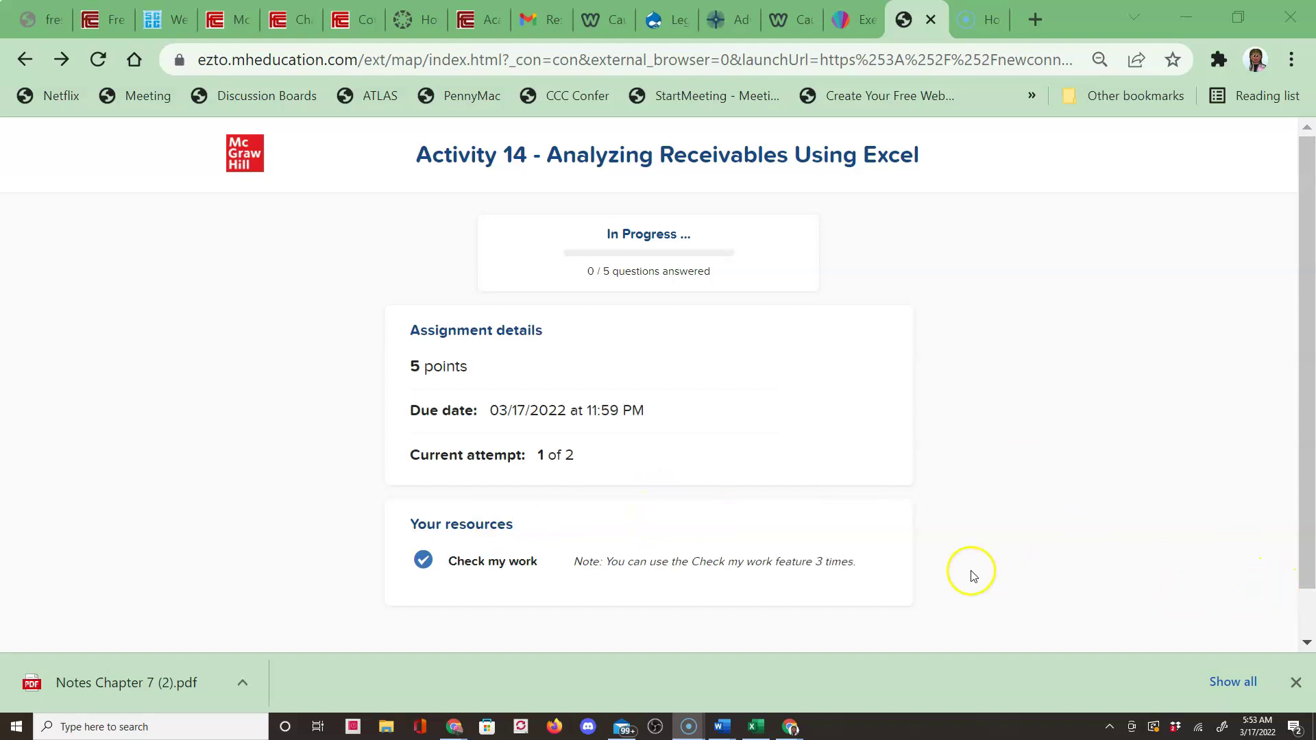
Step: Start the Activity 14 assignment and dismiss the opening instruction message on question 1
scroll(813, 562, down, 1)
click(847, 633)
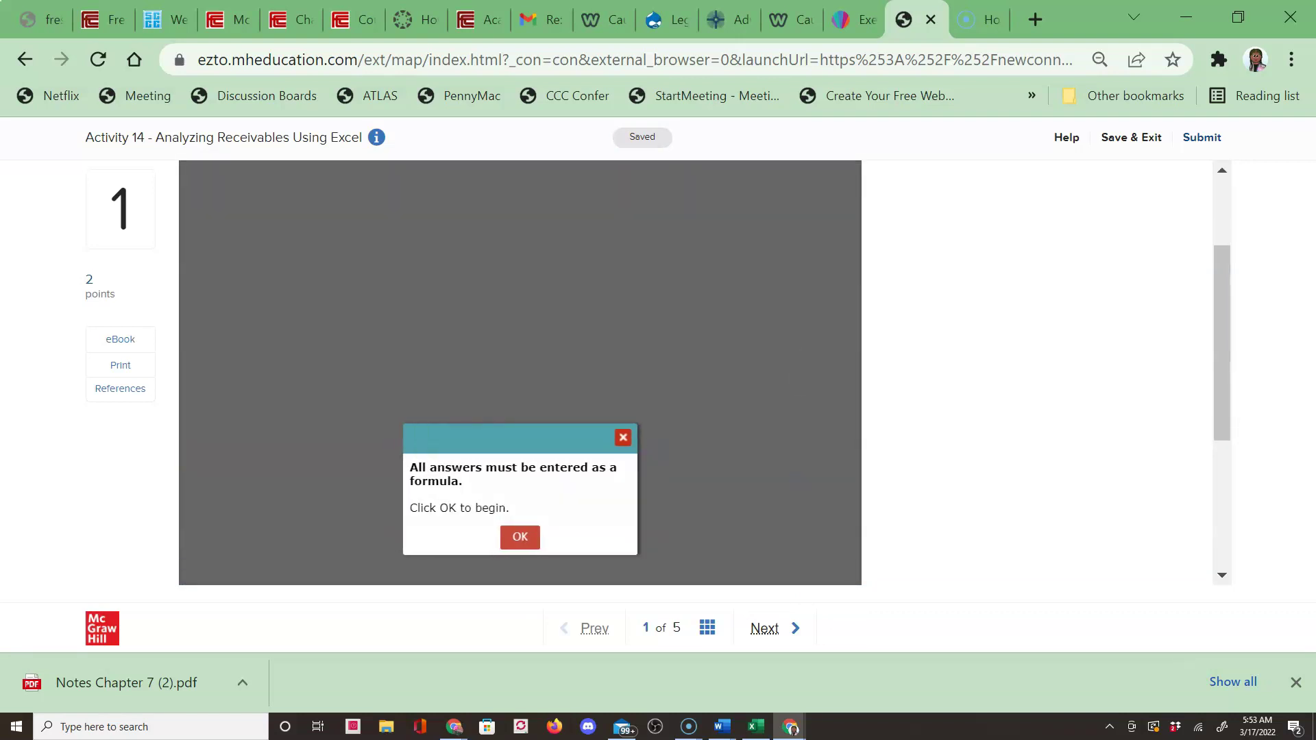
click(623, 437)
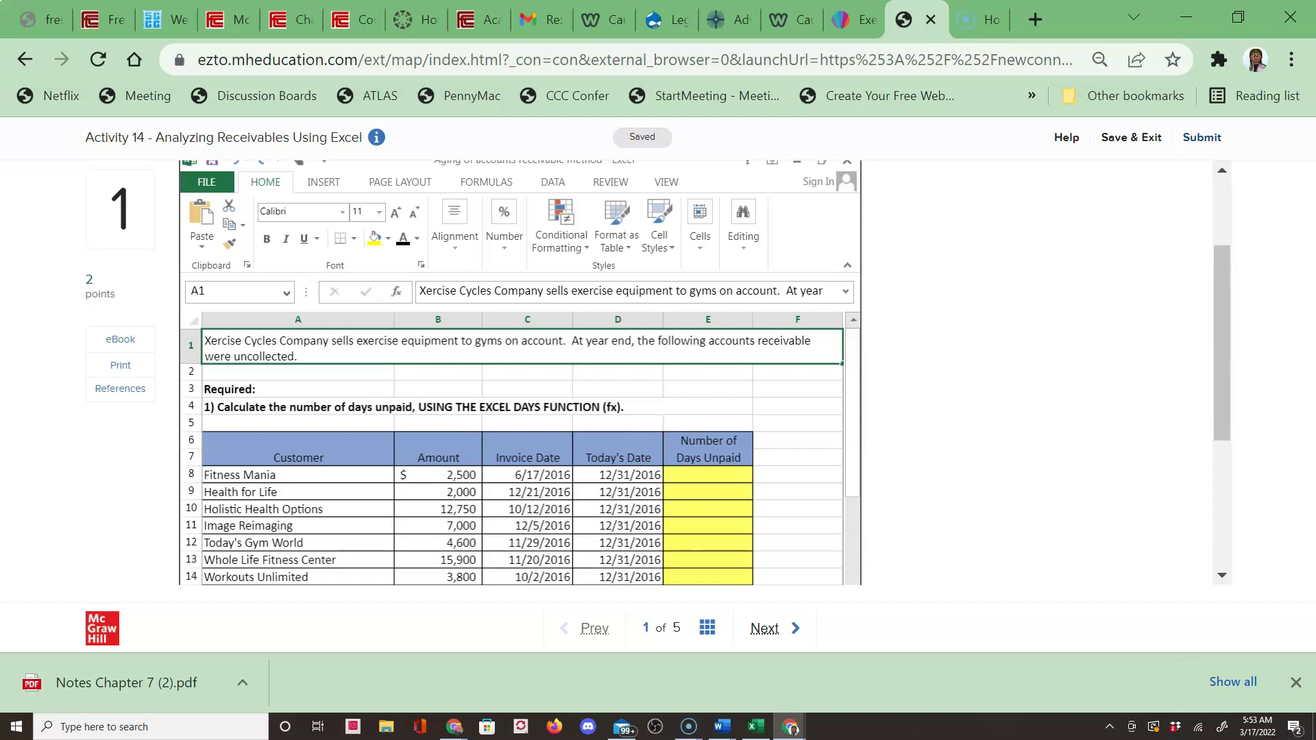
Step: Review the days-unpaid requirement and display the hint for Fitness Mania's Number of Days Unpaid cell, E8
scroll(332, 447, down, 2)
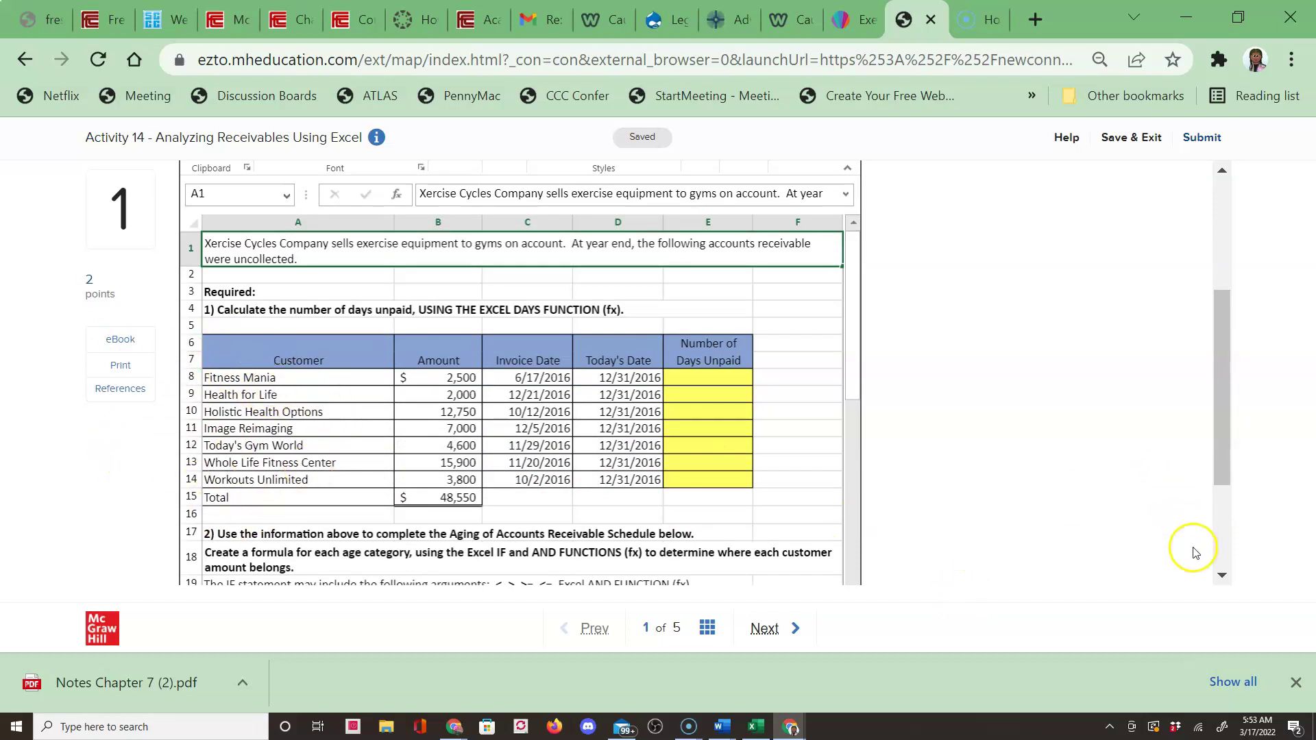
click(1224, 573)
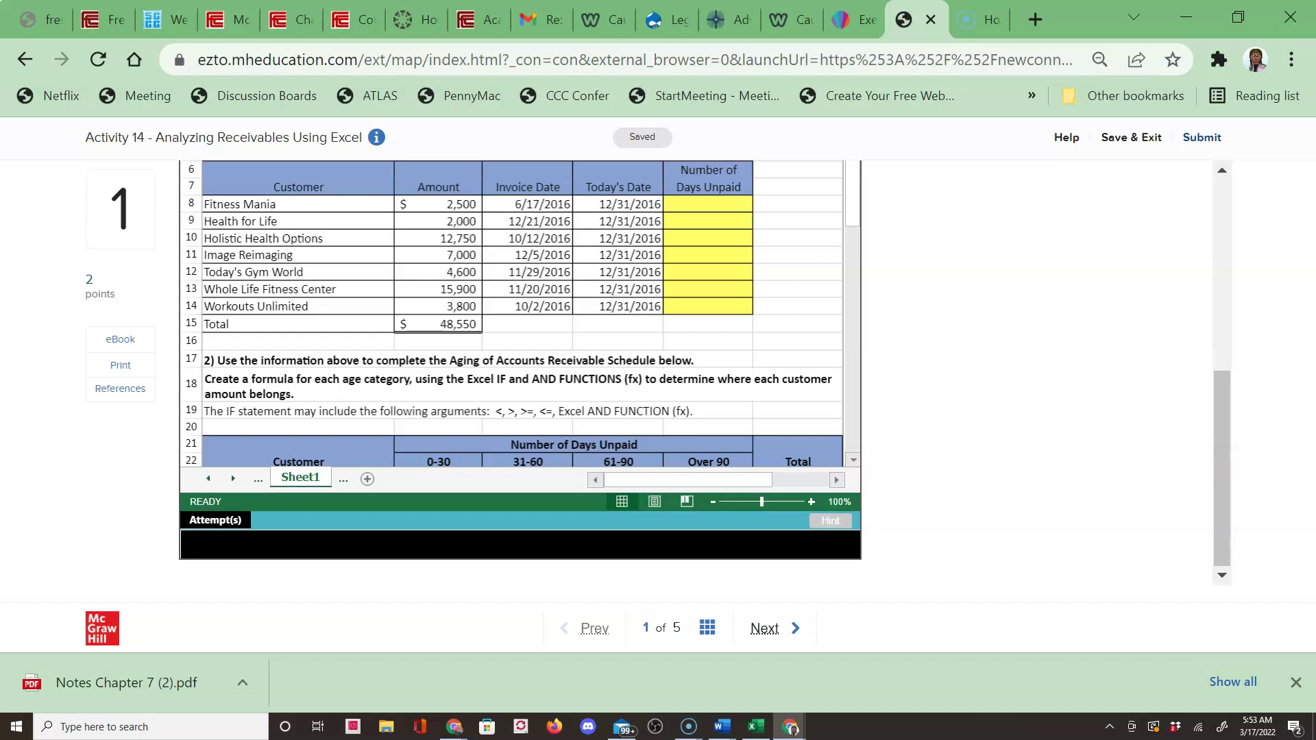
click(824, 220)
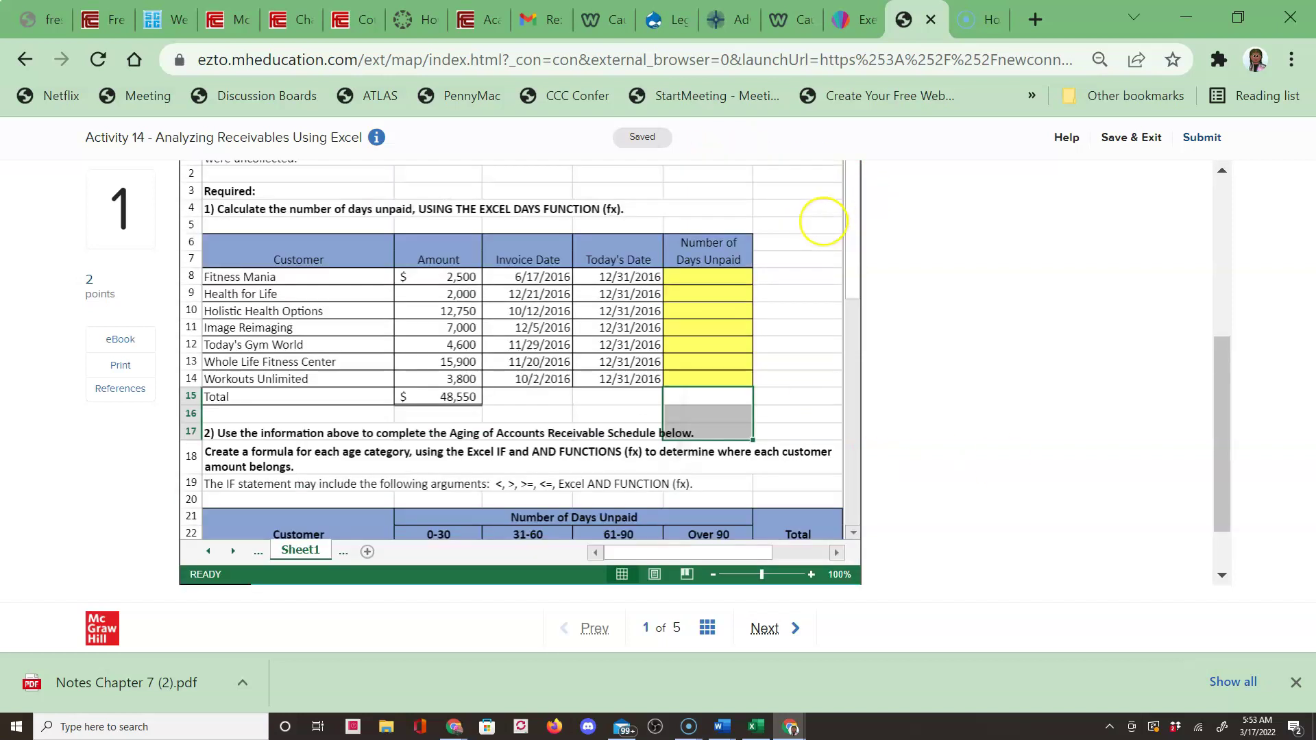
scroll(824, 221, up, 5)
scroll(638, 292, down, 2)
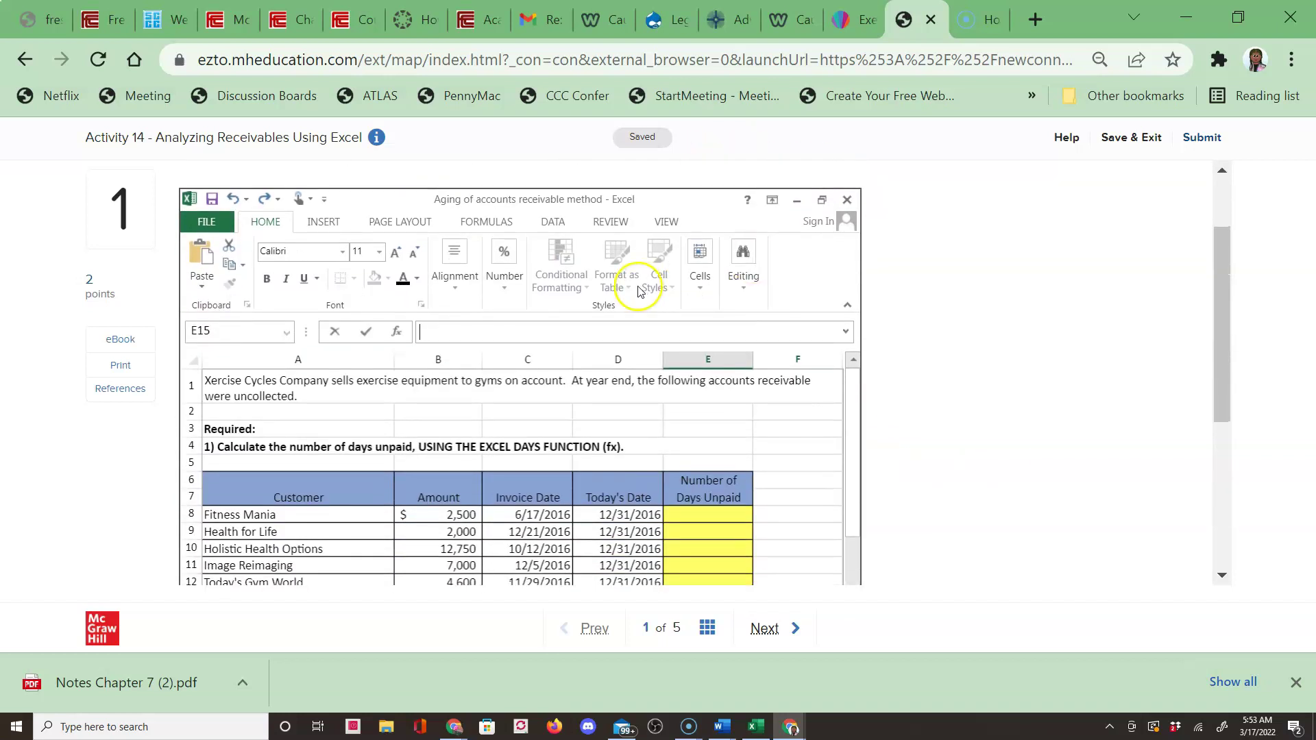
click(695, 515)
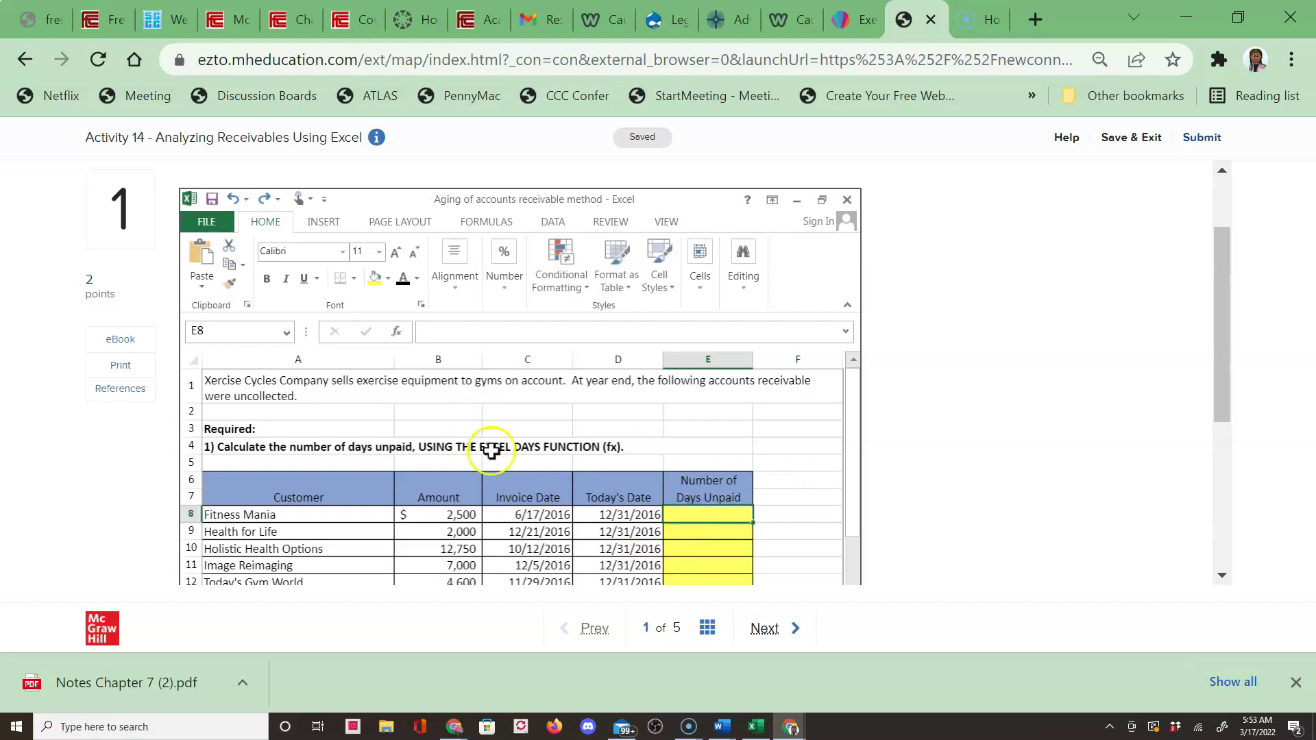
click(788, 512)
click(1221, 576)
click(1221, 576)
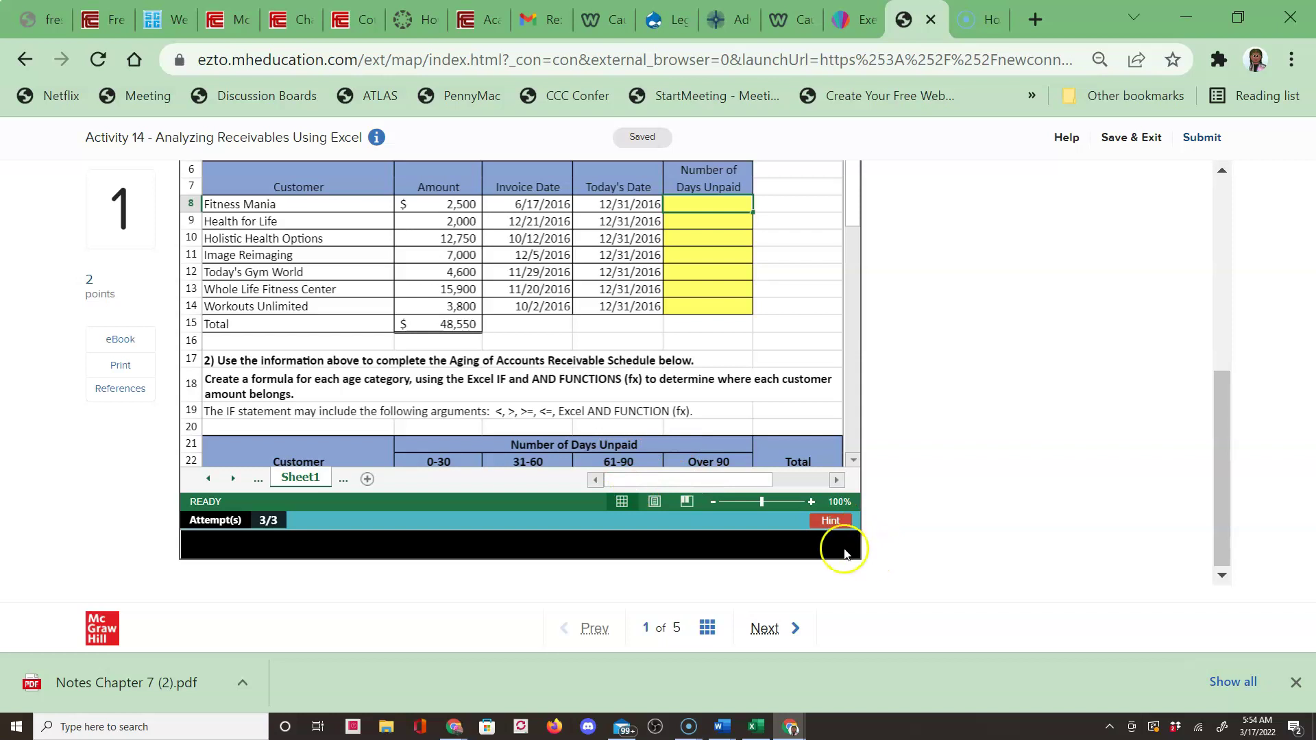
click(827, 529)
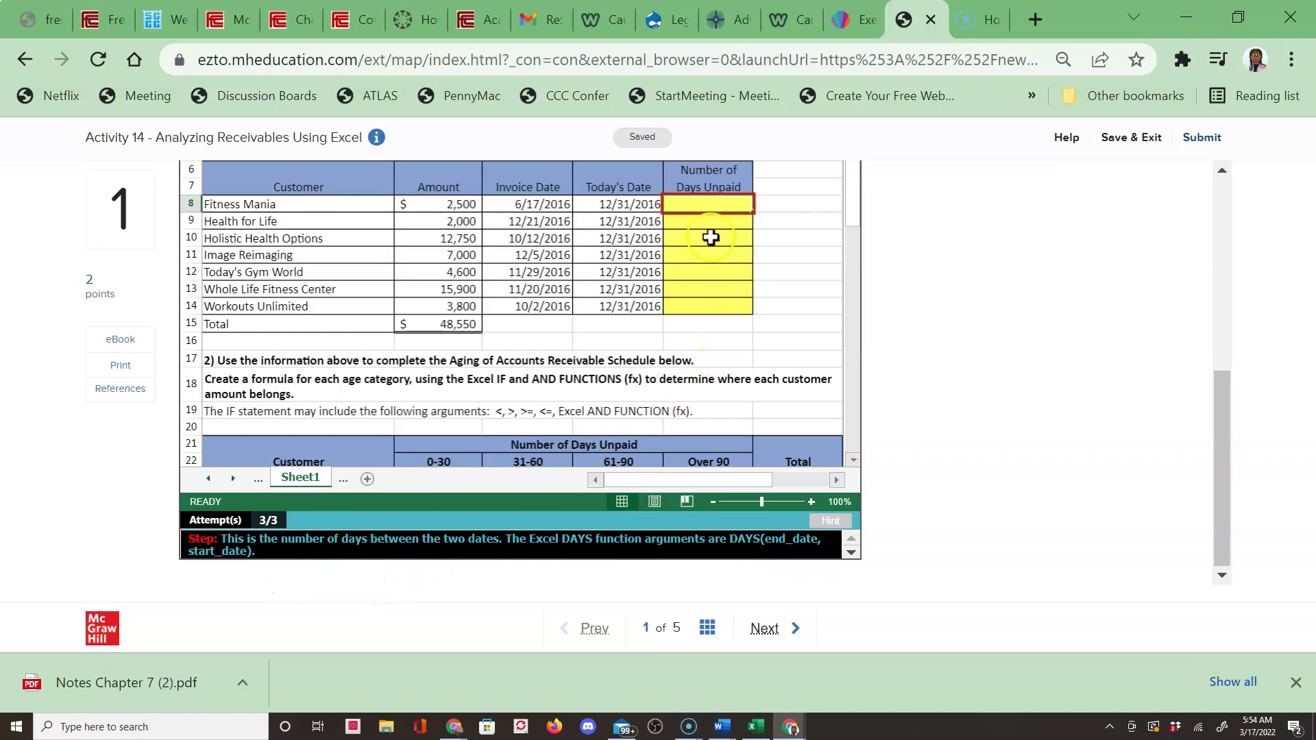
Step: Enter the formula =DAYS(D8,C8) in cell E8 to calculate Fitness Mania's number of days unpaid
text(=DAYS)
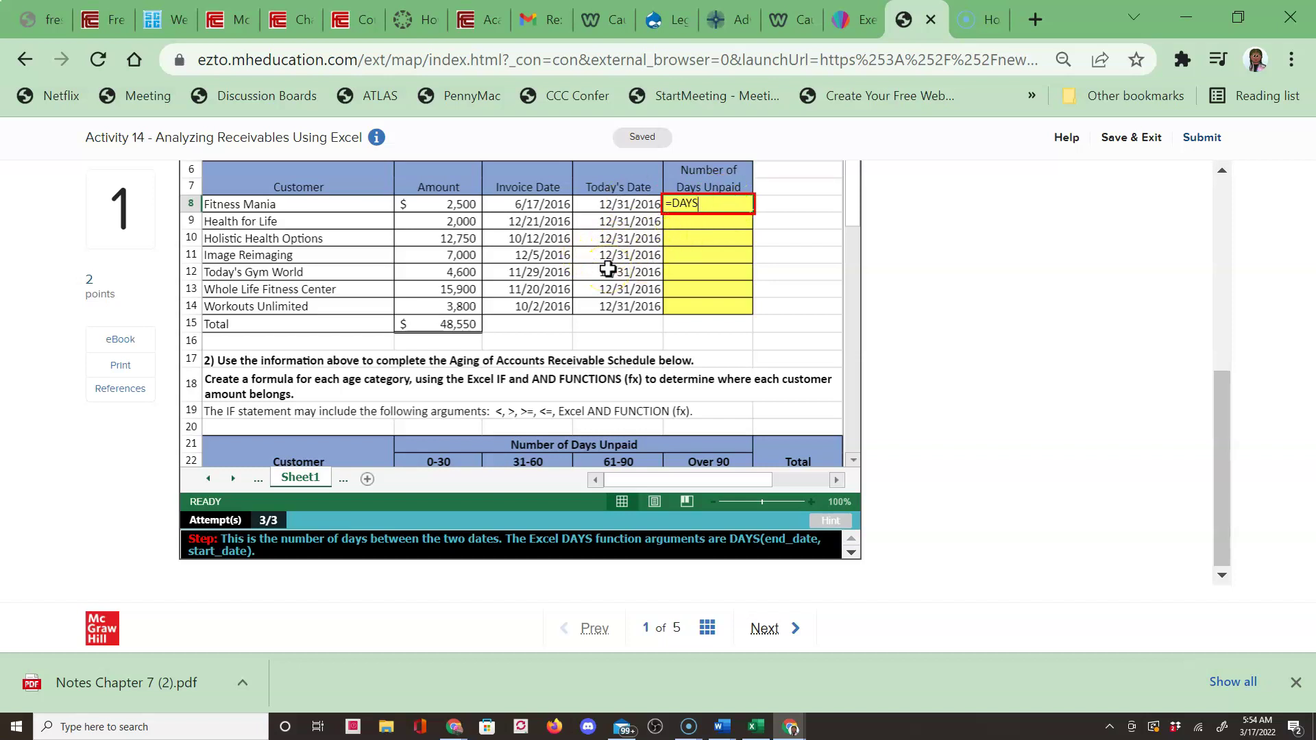
text(()
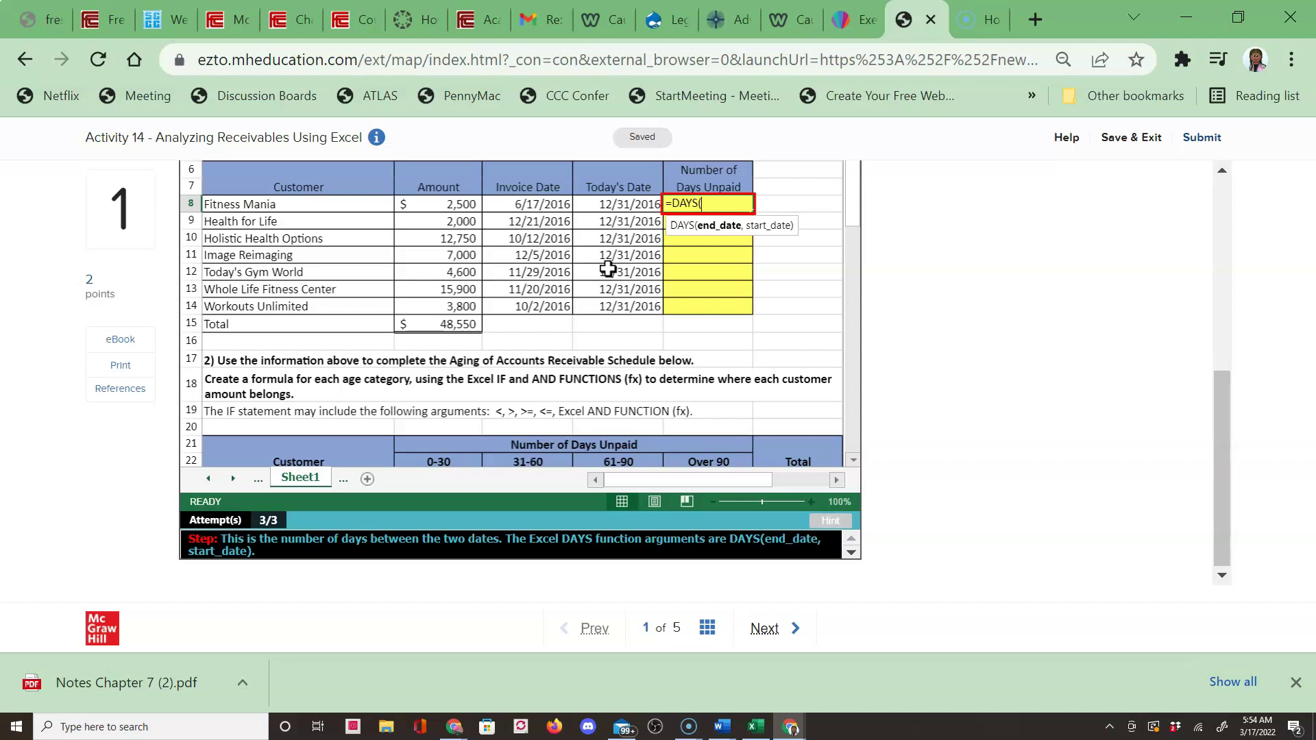
click(630, 204)
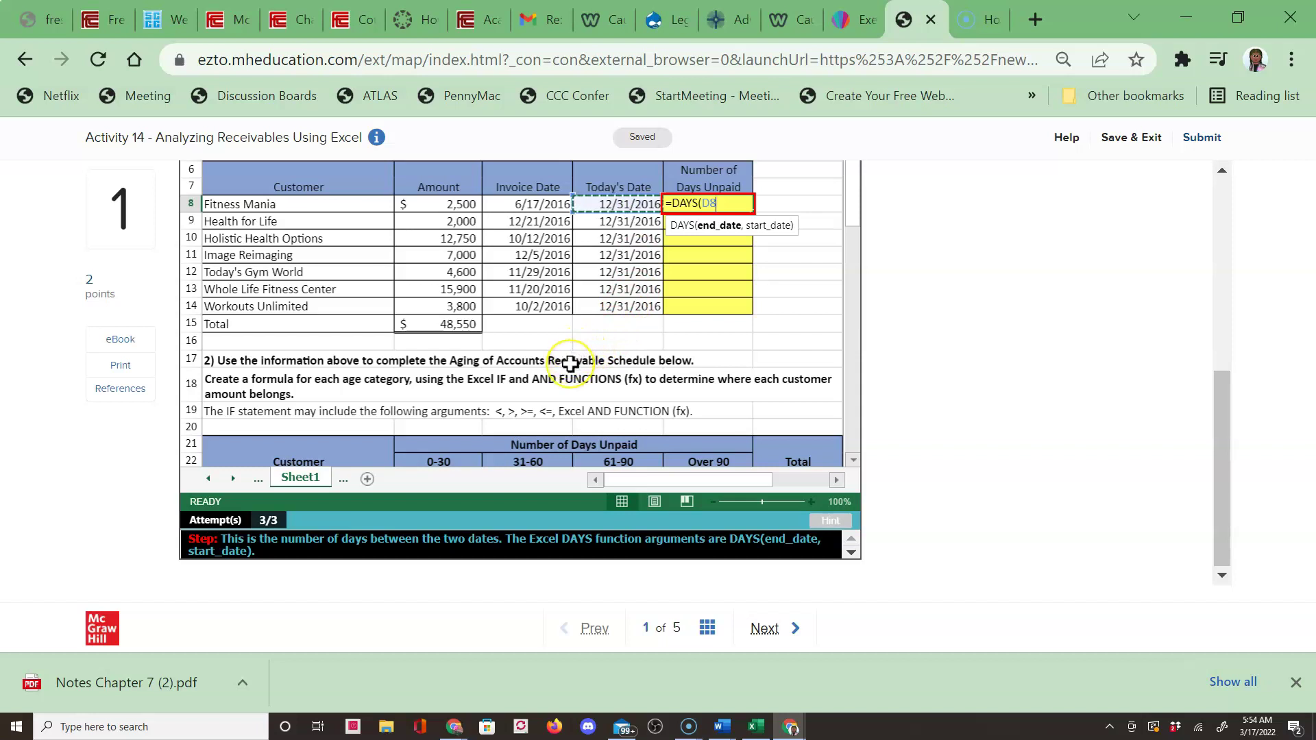
text(,)
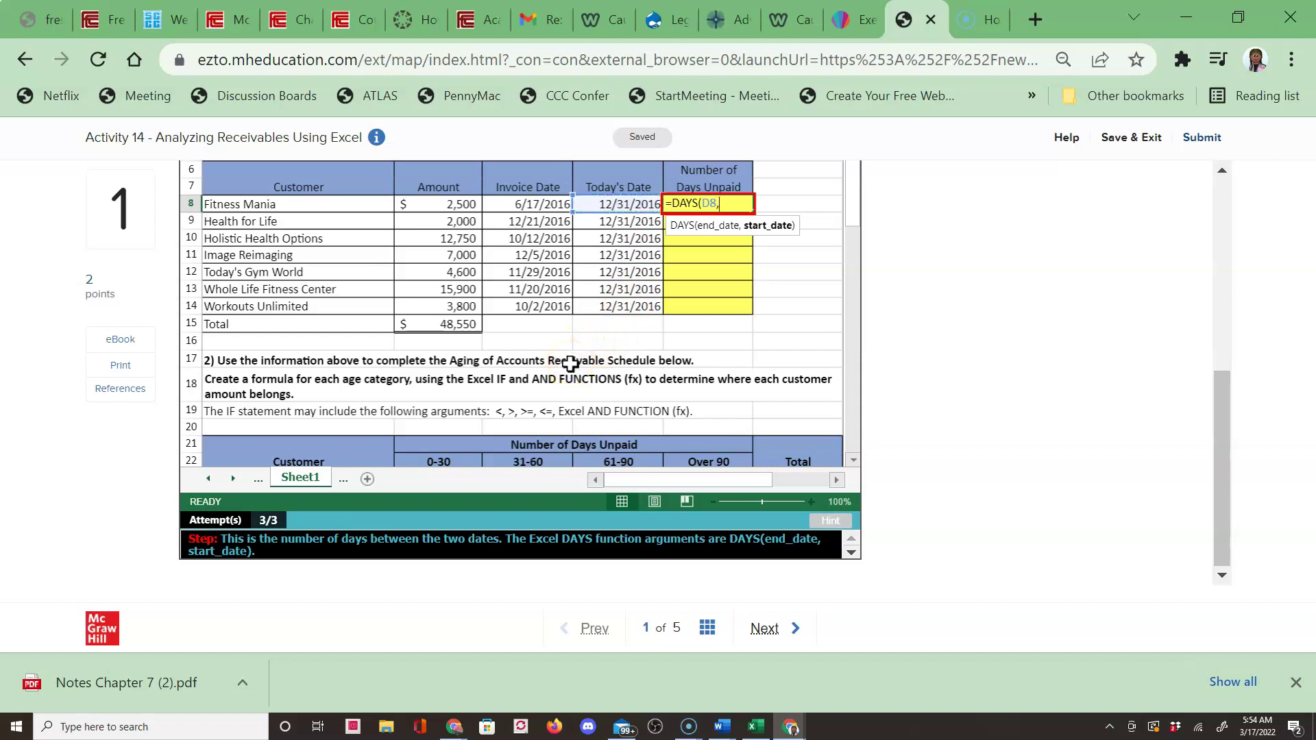
click(526, 200)
click(549, 206)
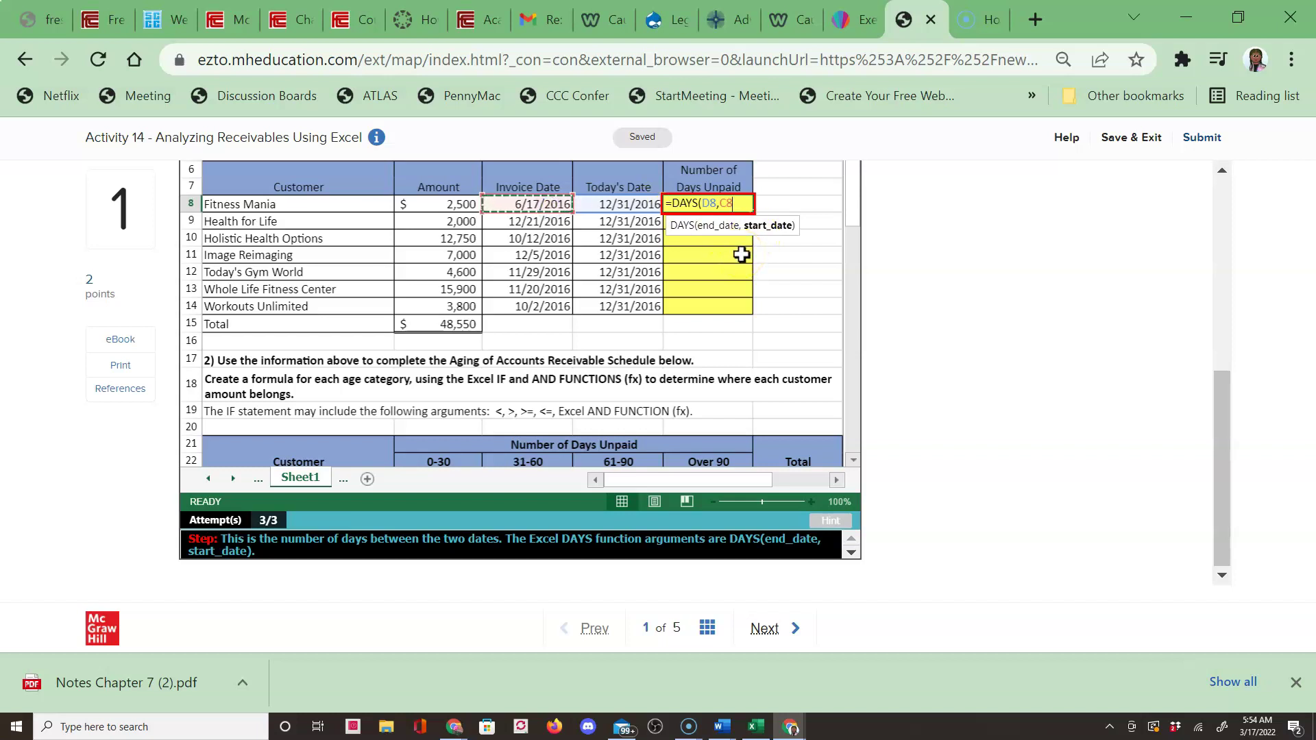
text())
click(715, 236)
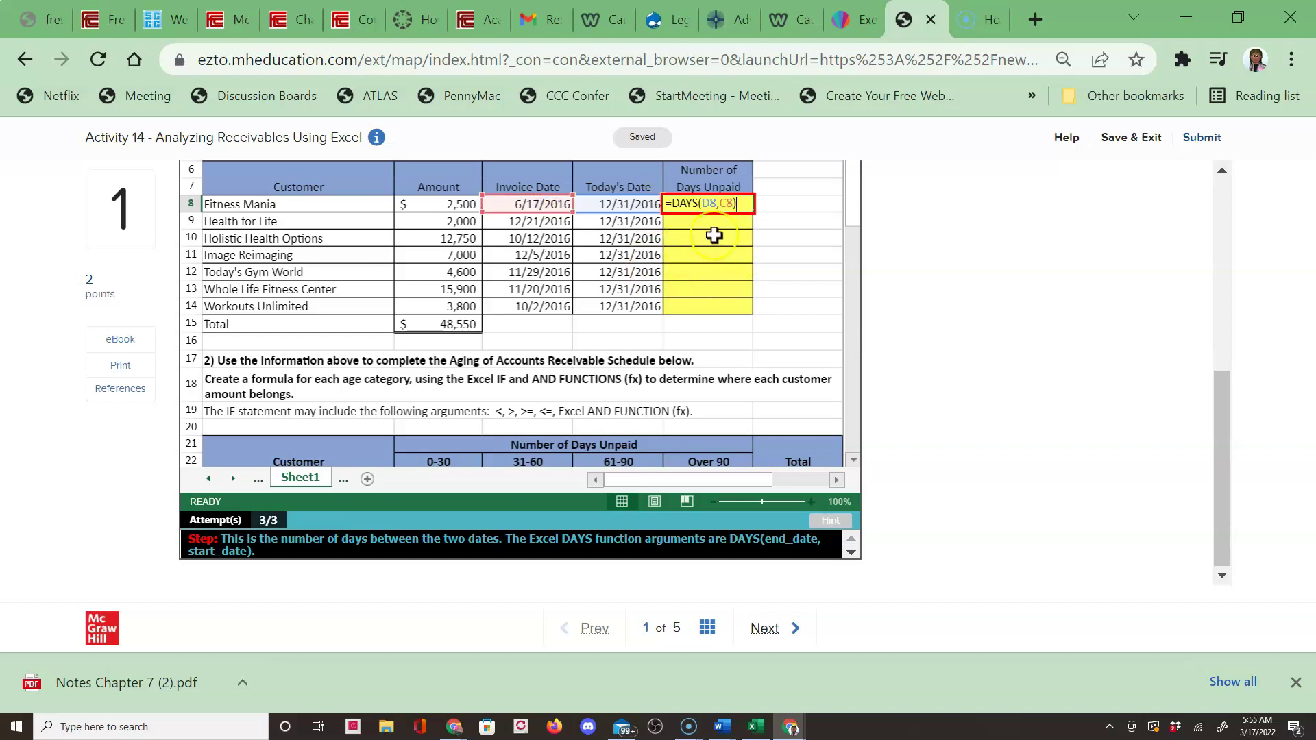
key(BackSpace)
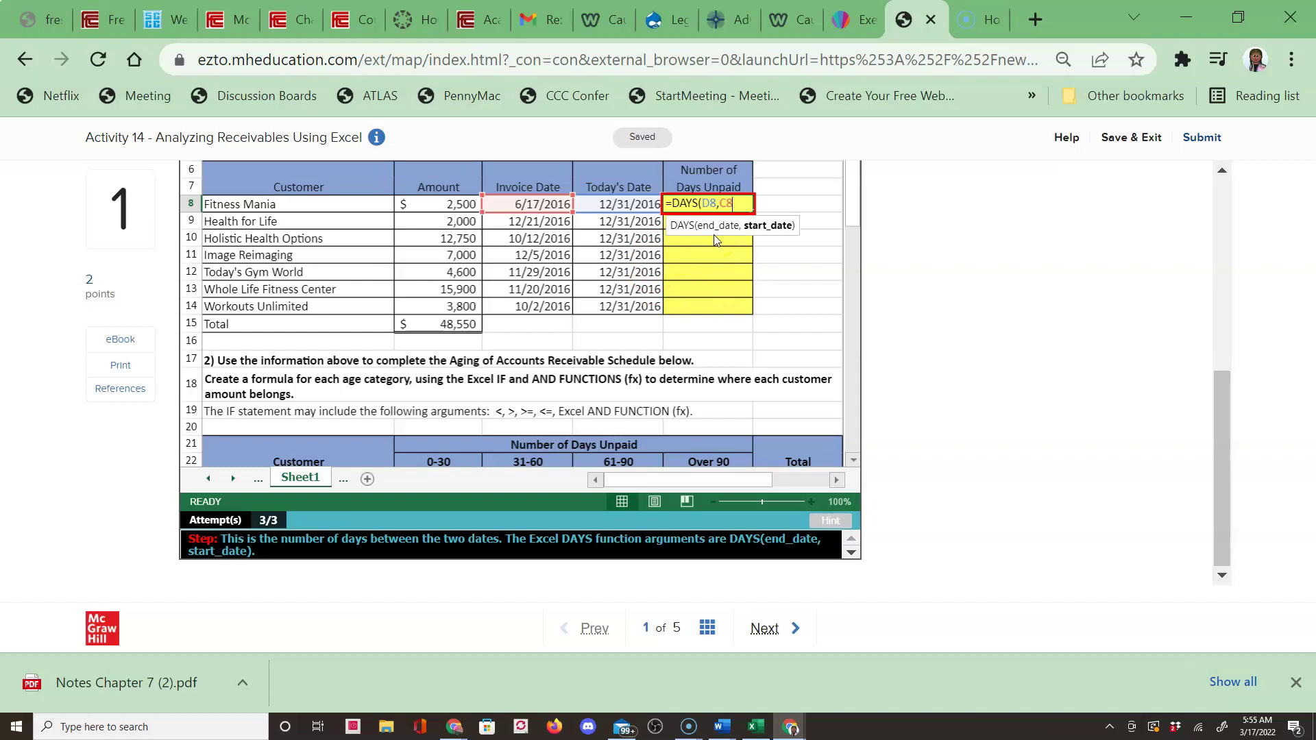
click(738, 229)
text())
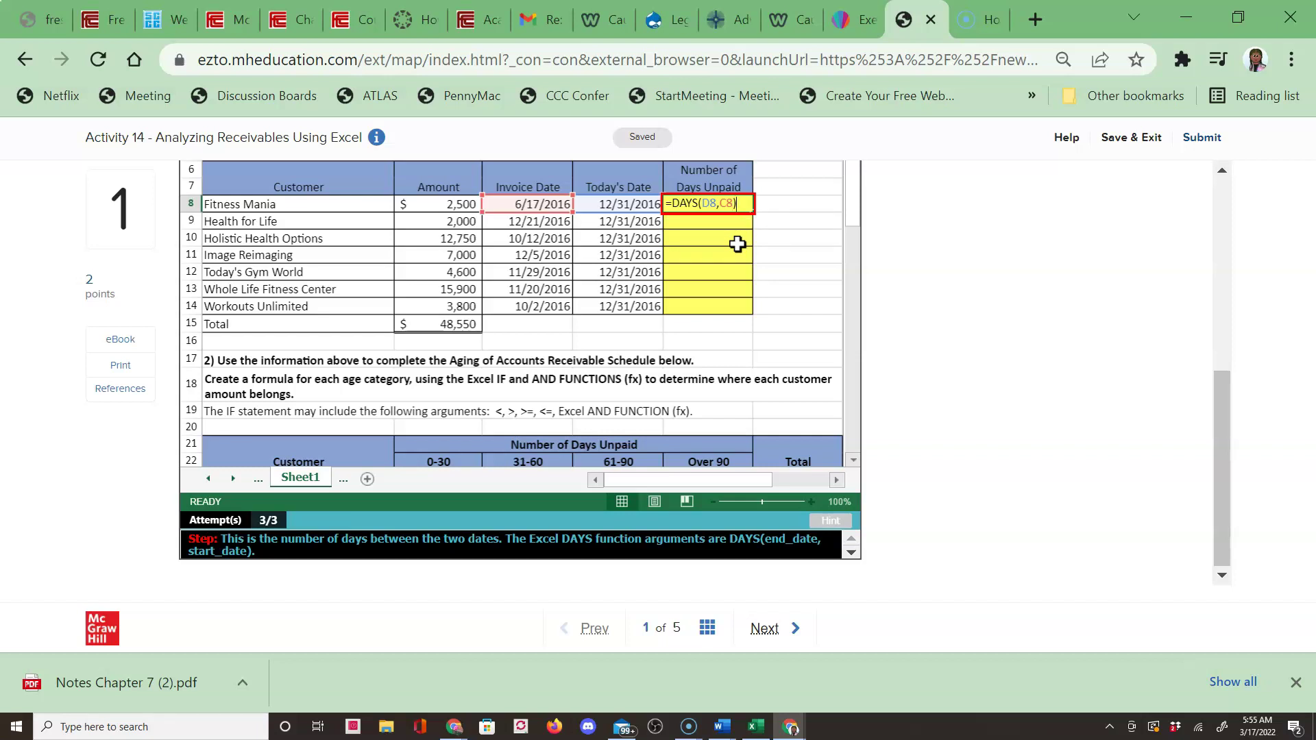
scroll(737, 244, up, 4)
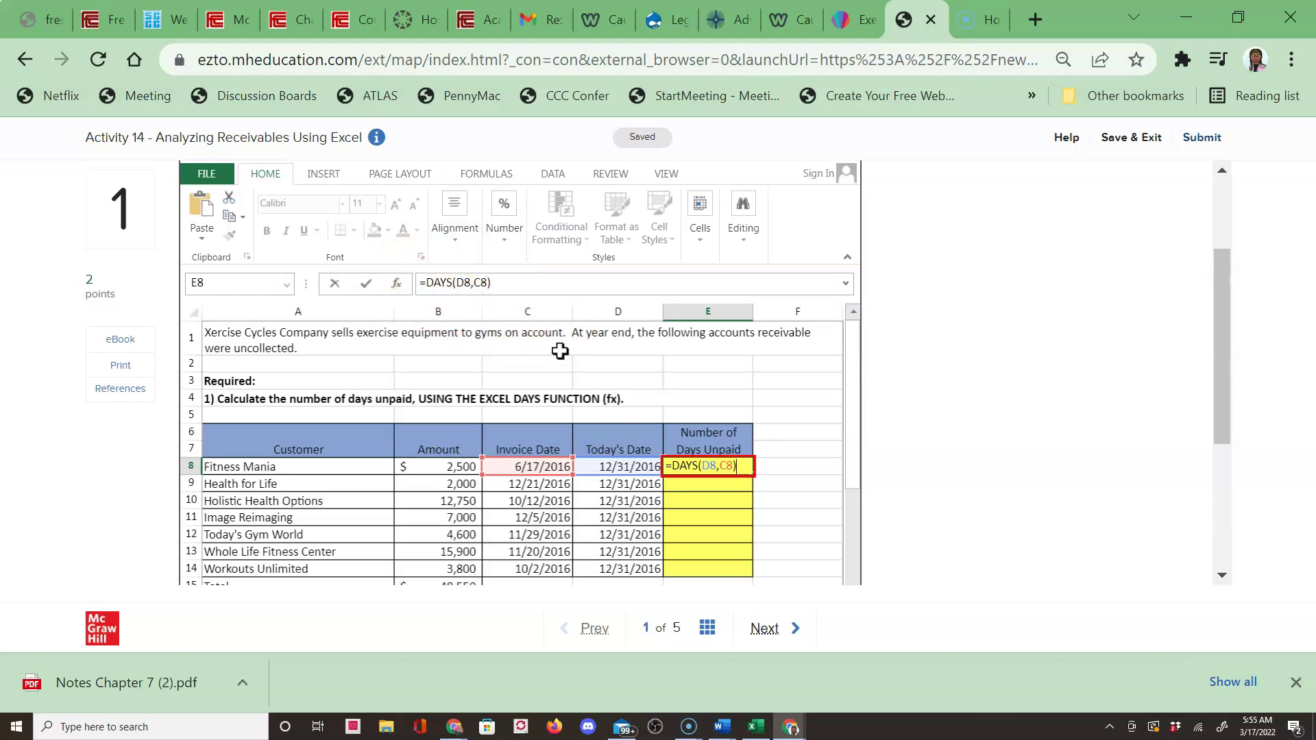
key(Return)
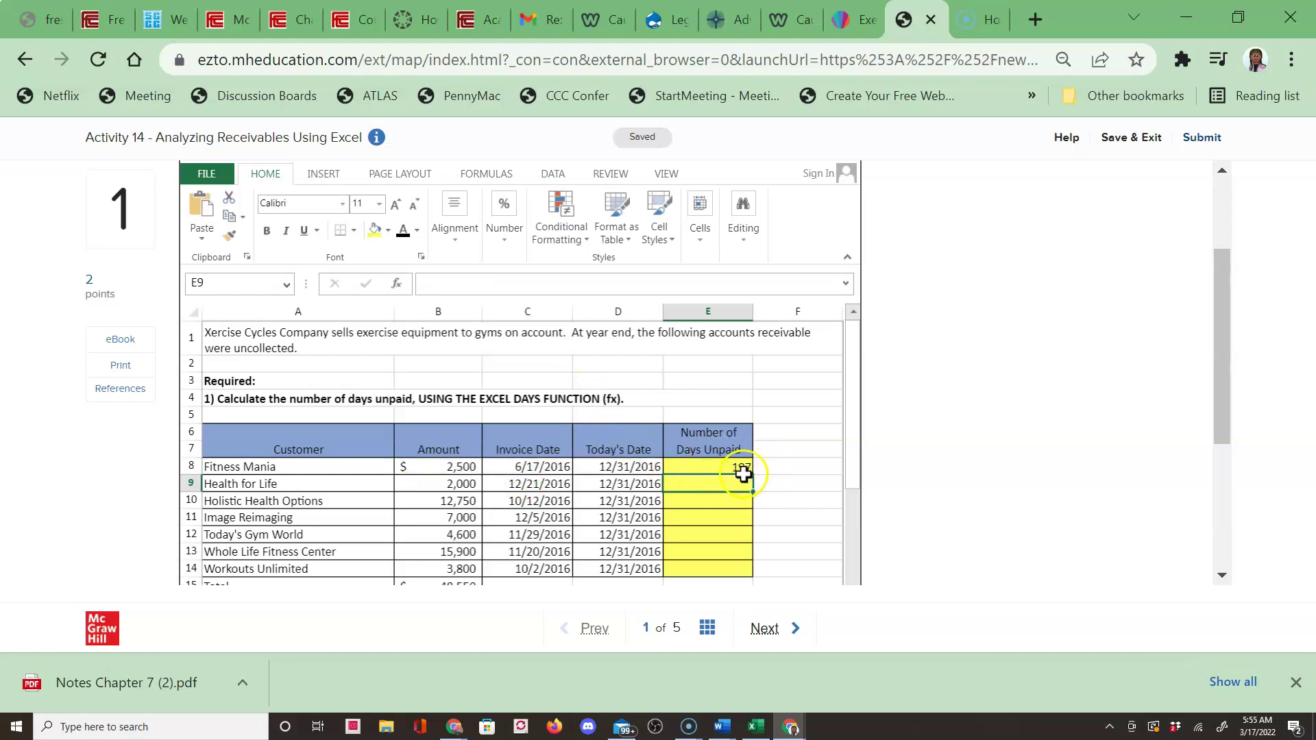
Step: Copy the DAYS formula from E8 down through E14 and check the copied formula in E9
click(740, 466)
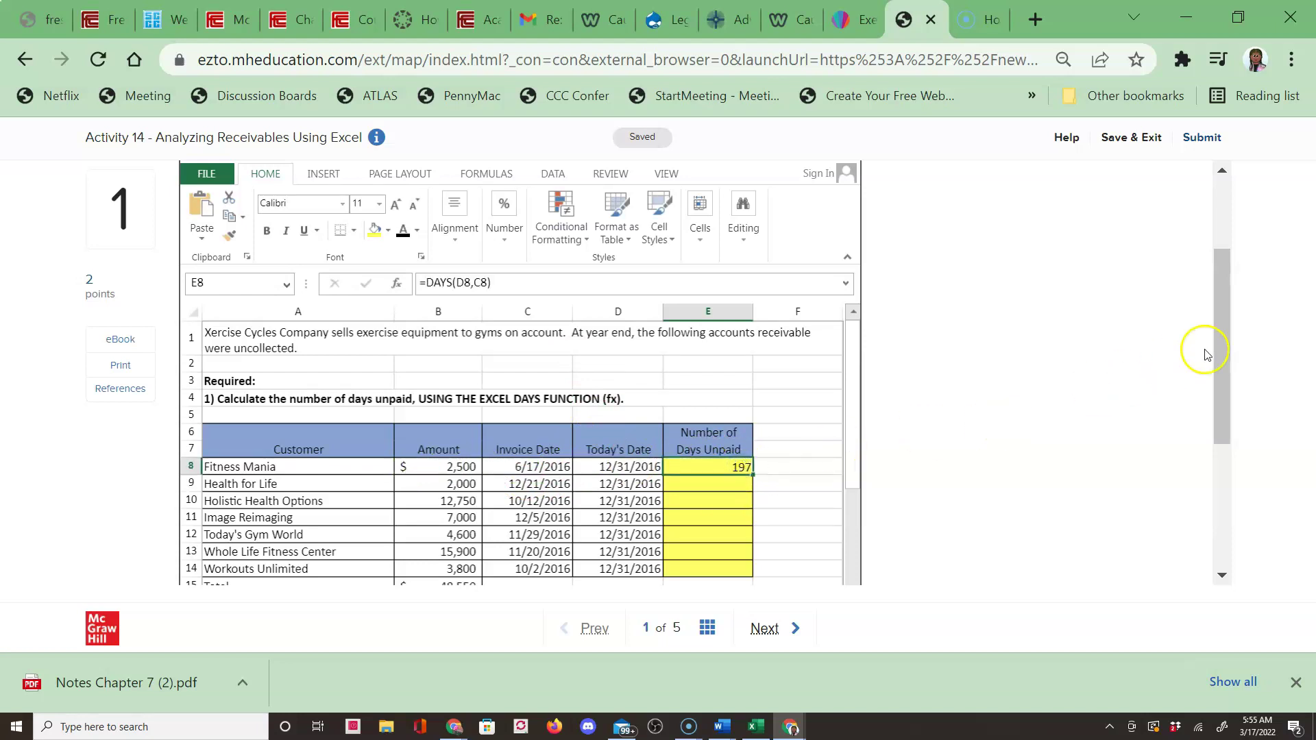
drag(1221, 339, 1220, 382)
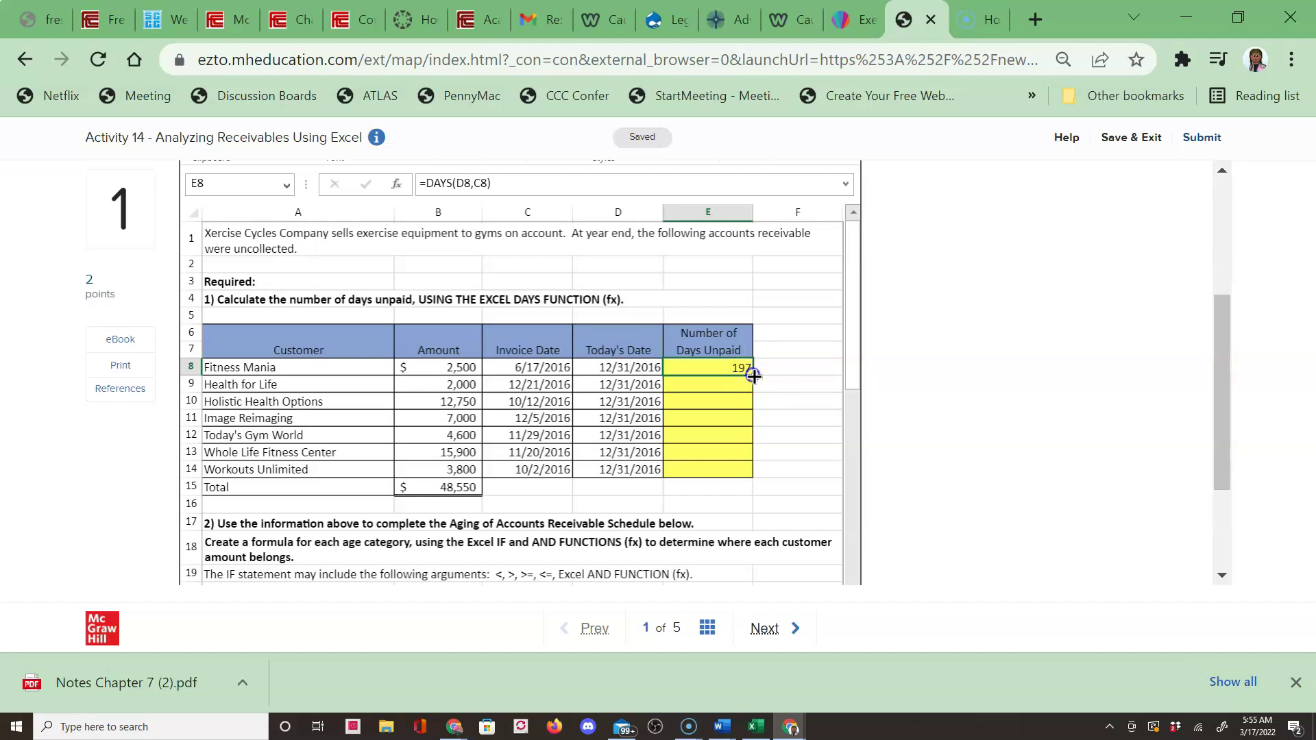
drag(754, 376, 746, 475)
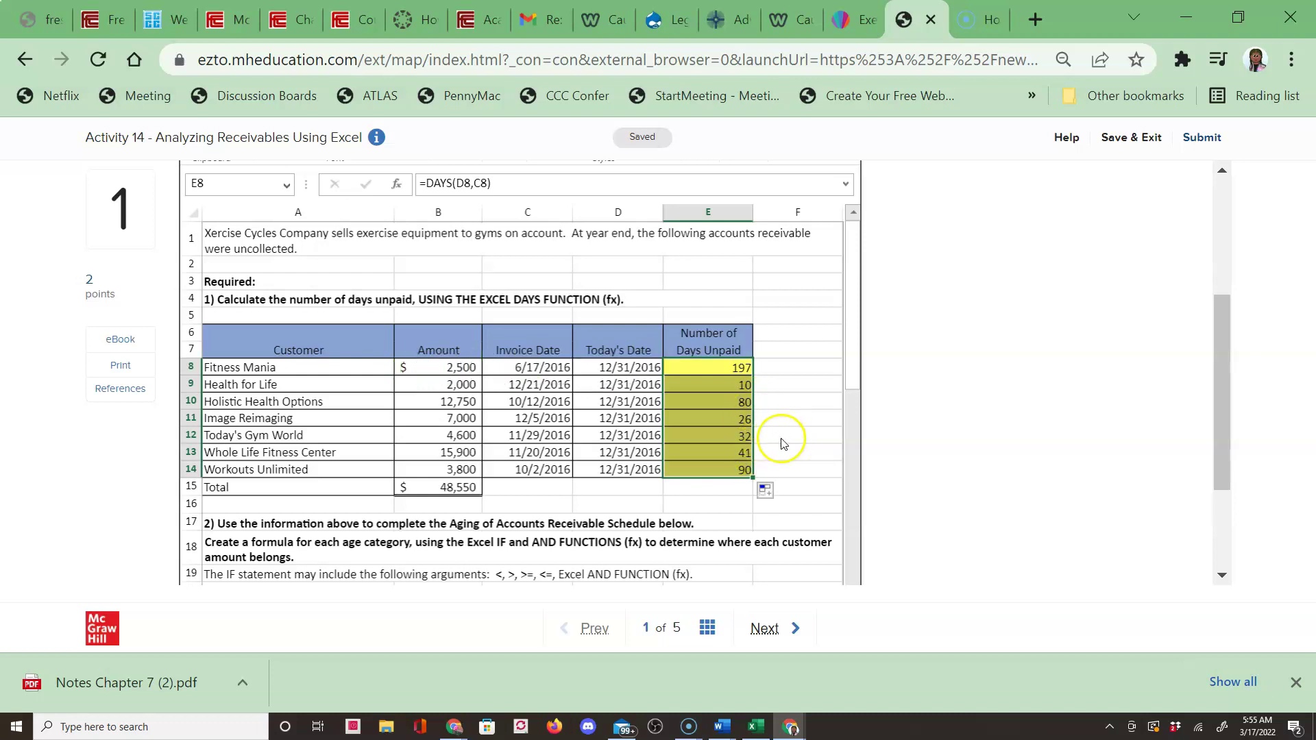
click(728, 384)
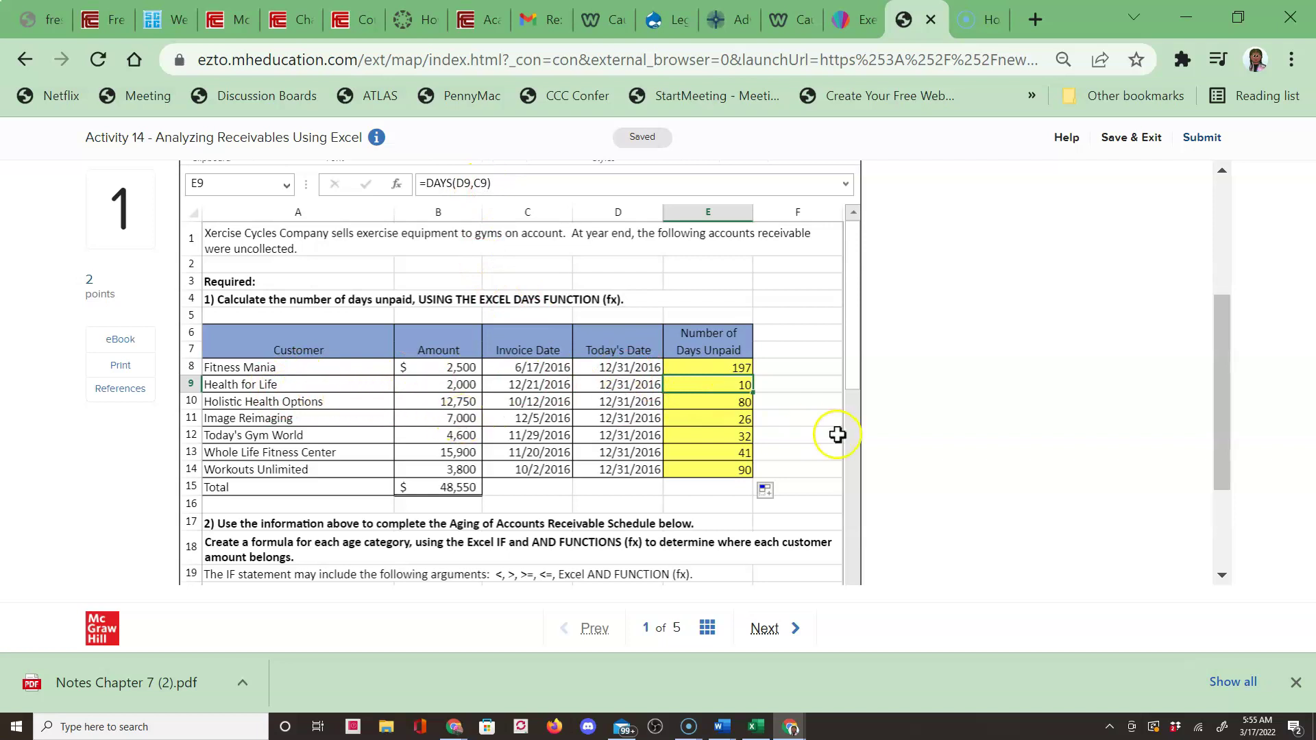
Step: Examine the aging schedule requirements in part 2, its age categories and the Fitness Mania data in row 8
drag(1224, 336, 1208, 439)
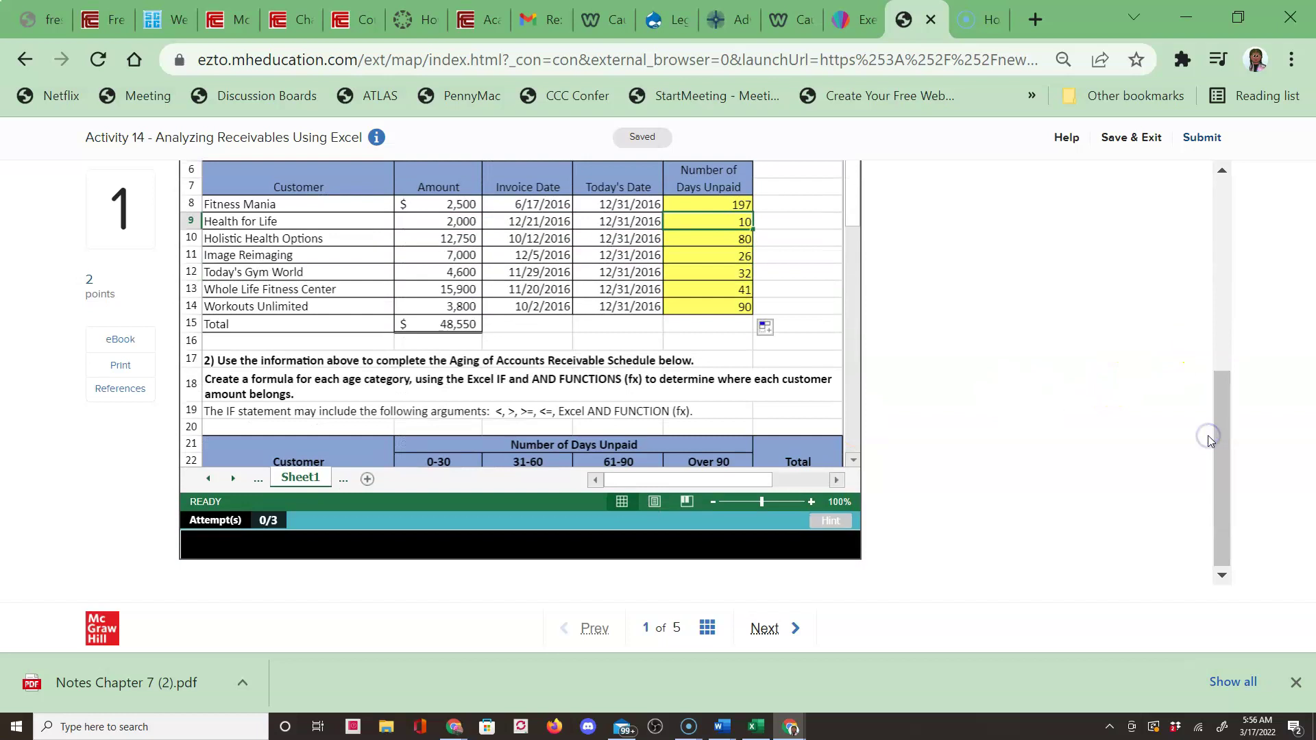
click(854, 461)
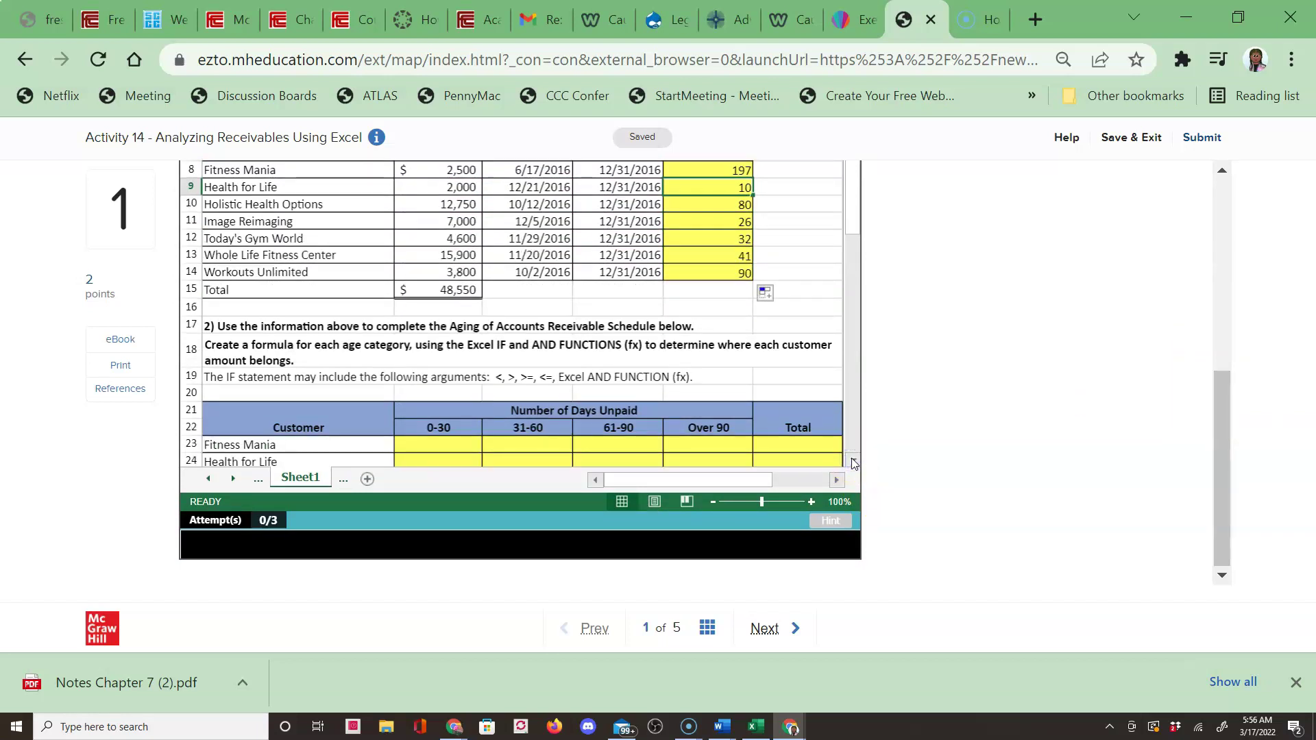
click(854, 461)
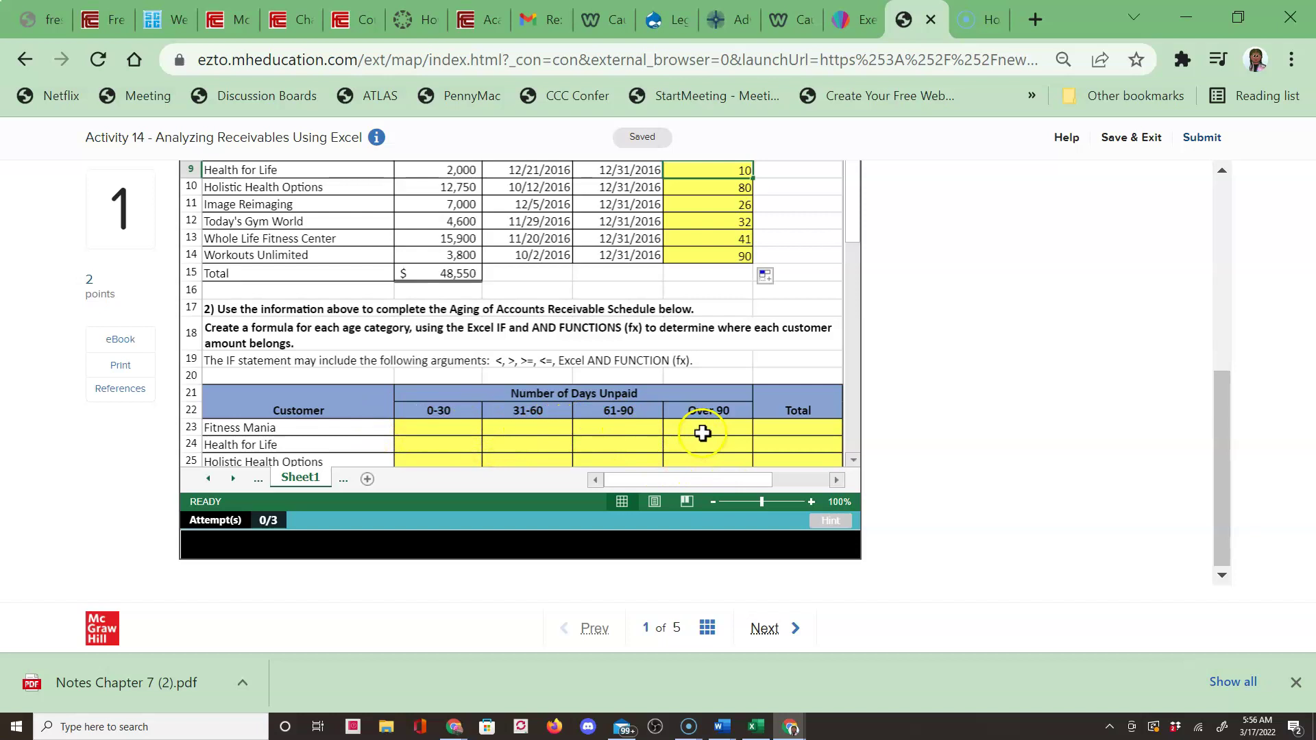
click(854, 461)
click(854, 461)
click(853, 461)
click(853, 461)
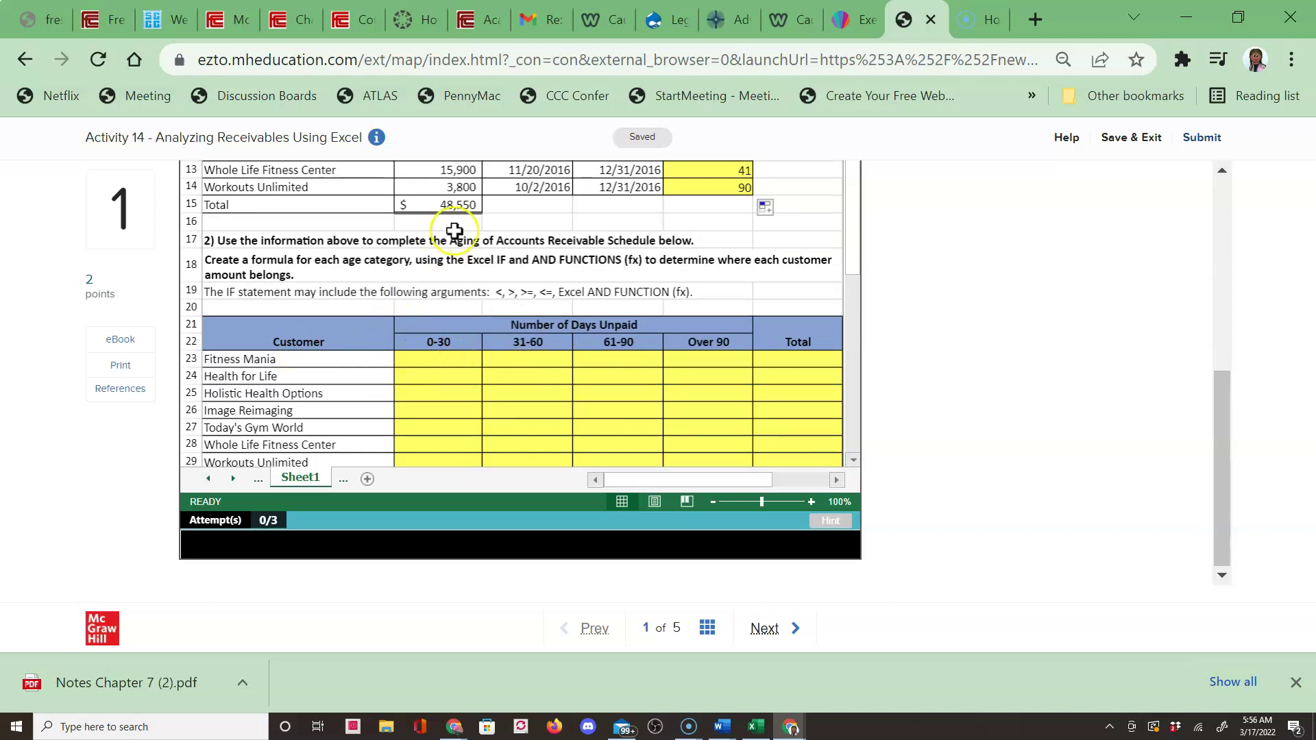
drag(852, 266, 850, 200)
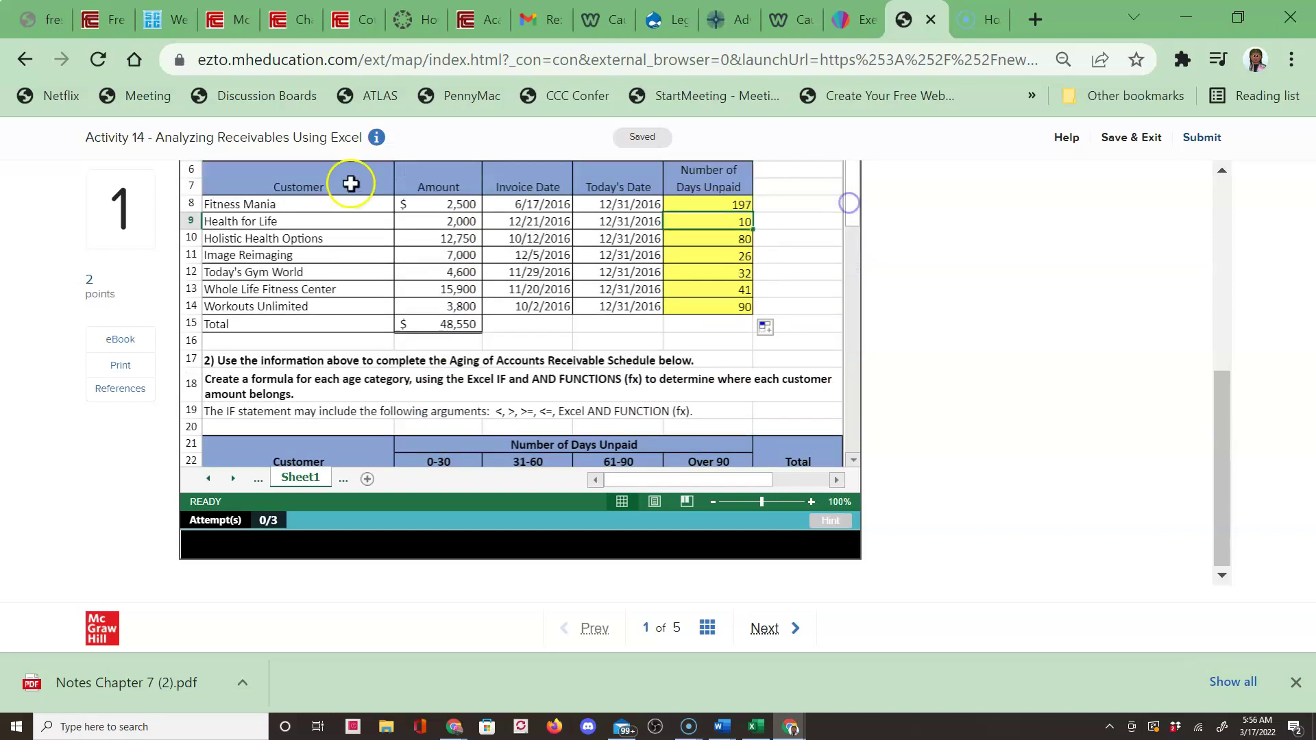
click(190, 204)
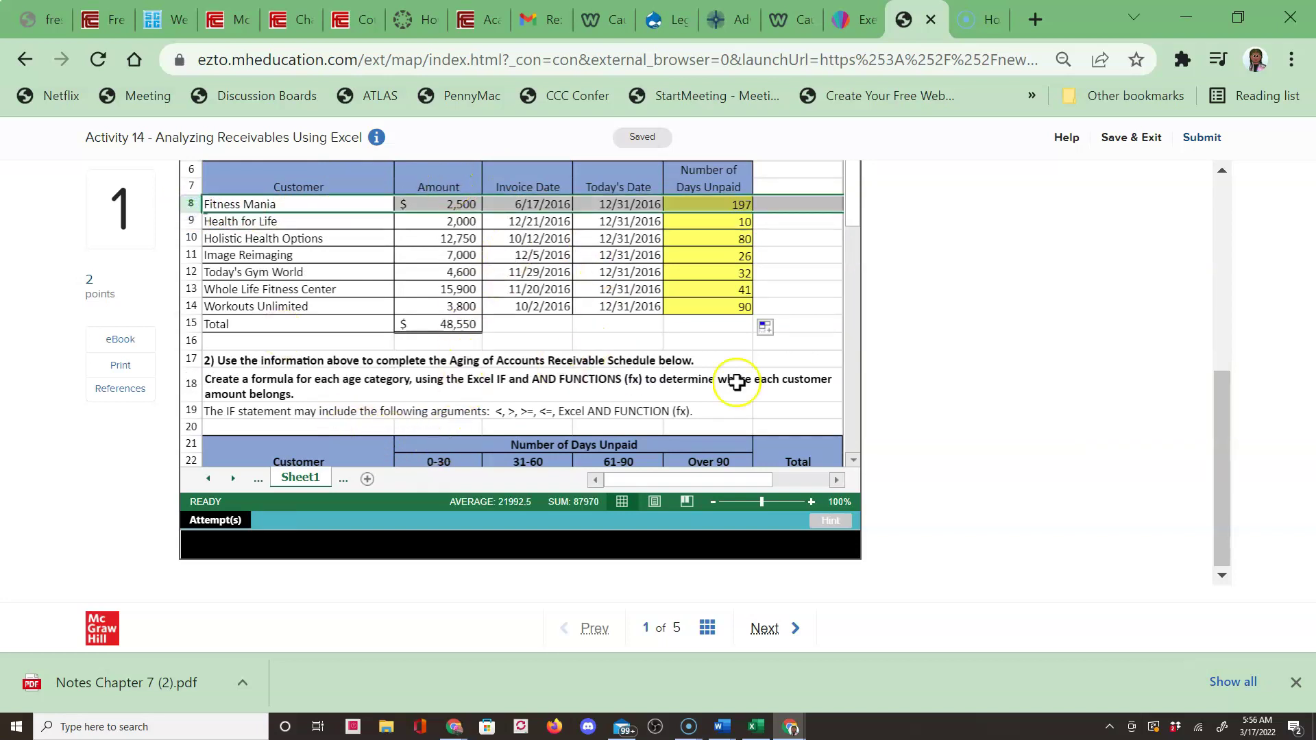
Step: Display the hint for Fitness Mania's 0-30 days cell, B23, in the aging schedule
click(854, 461)
click(854, 461)
click(853, 461)
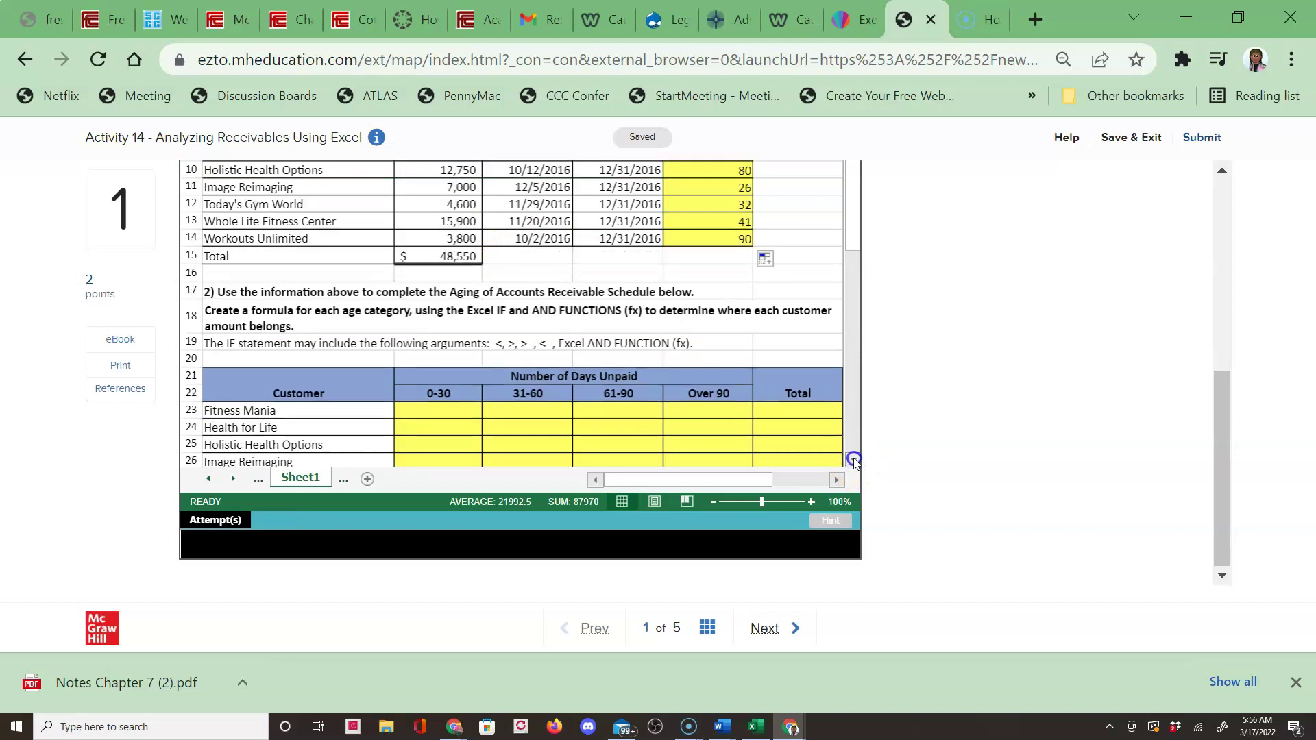
click(438, 409)
text(=)
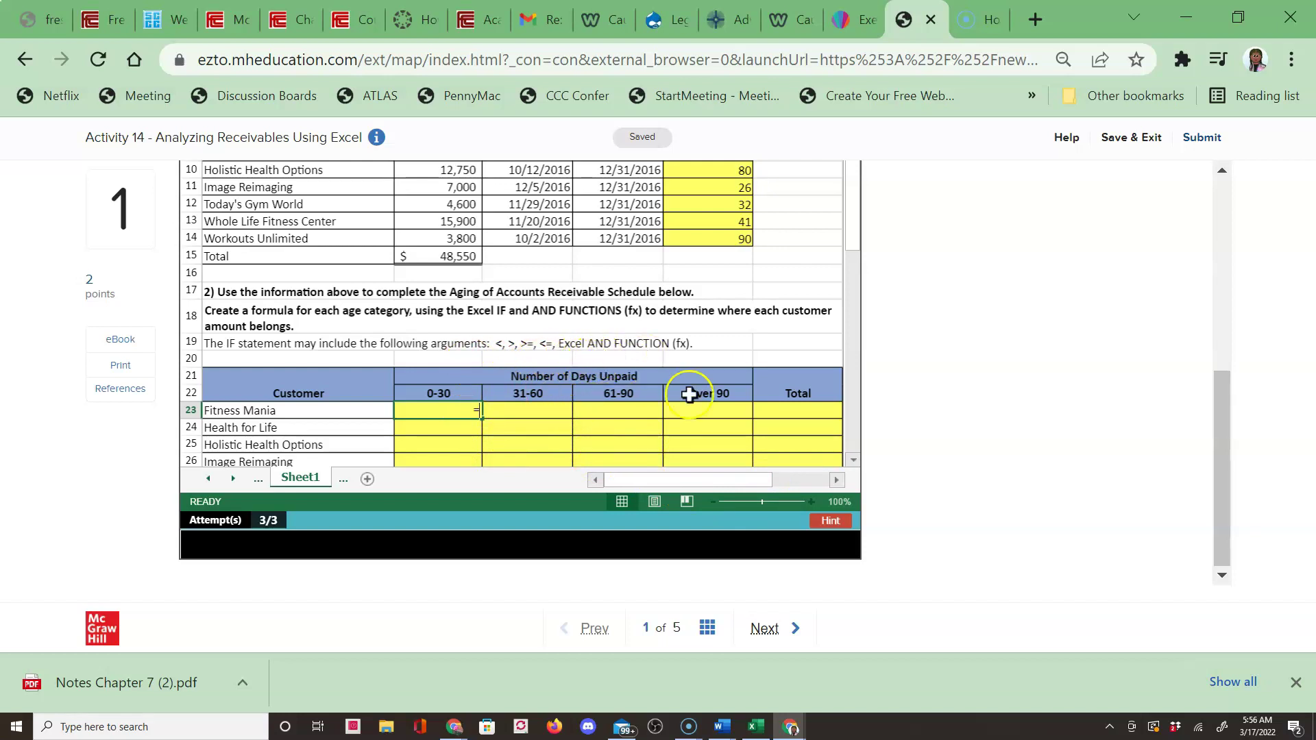
click(827, 524)
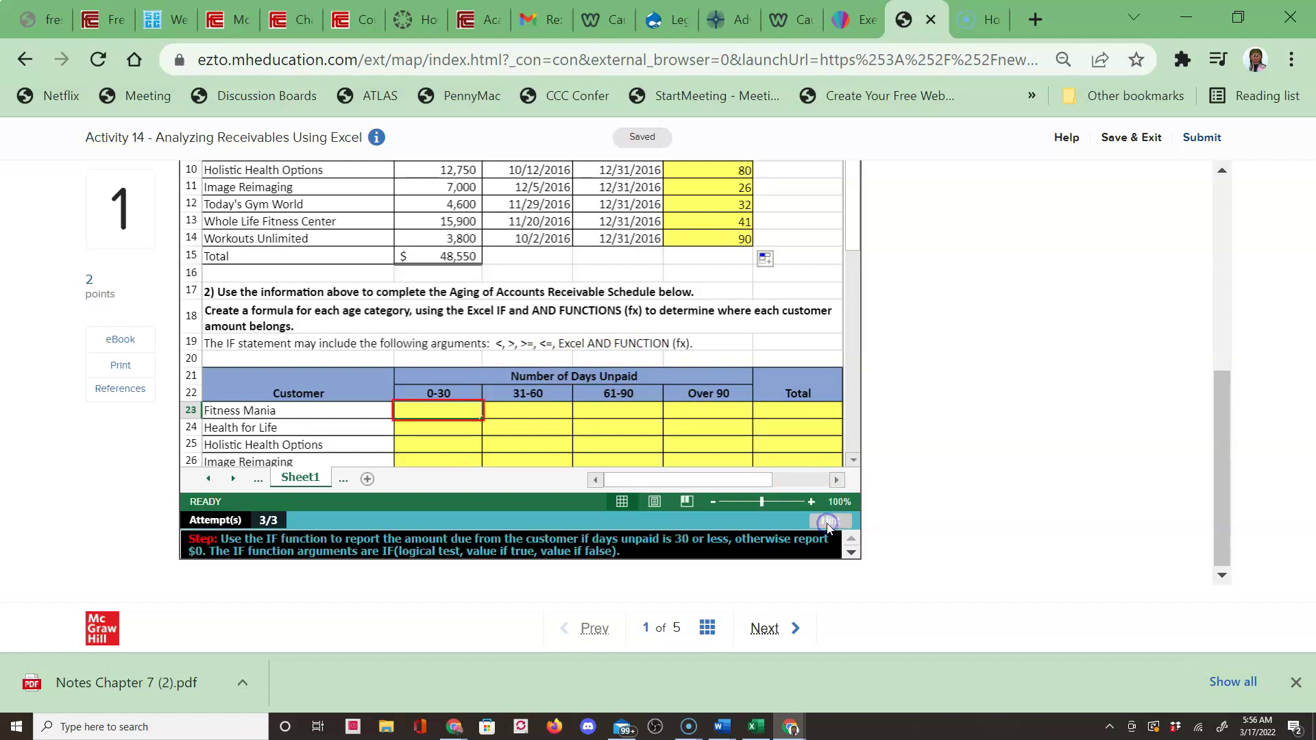
click(808, 535)
Step: Enter the formula =IF(E8<=30,B8,0) in B23 for Fitness Mania's 0-30 days amount
text(=IF()
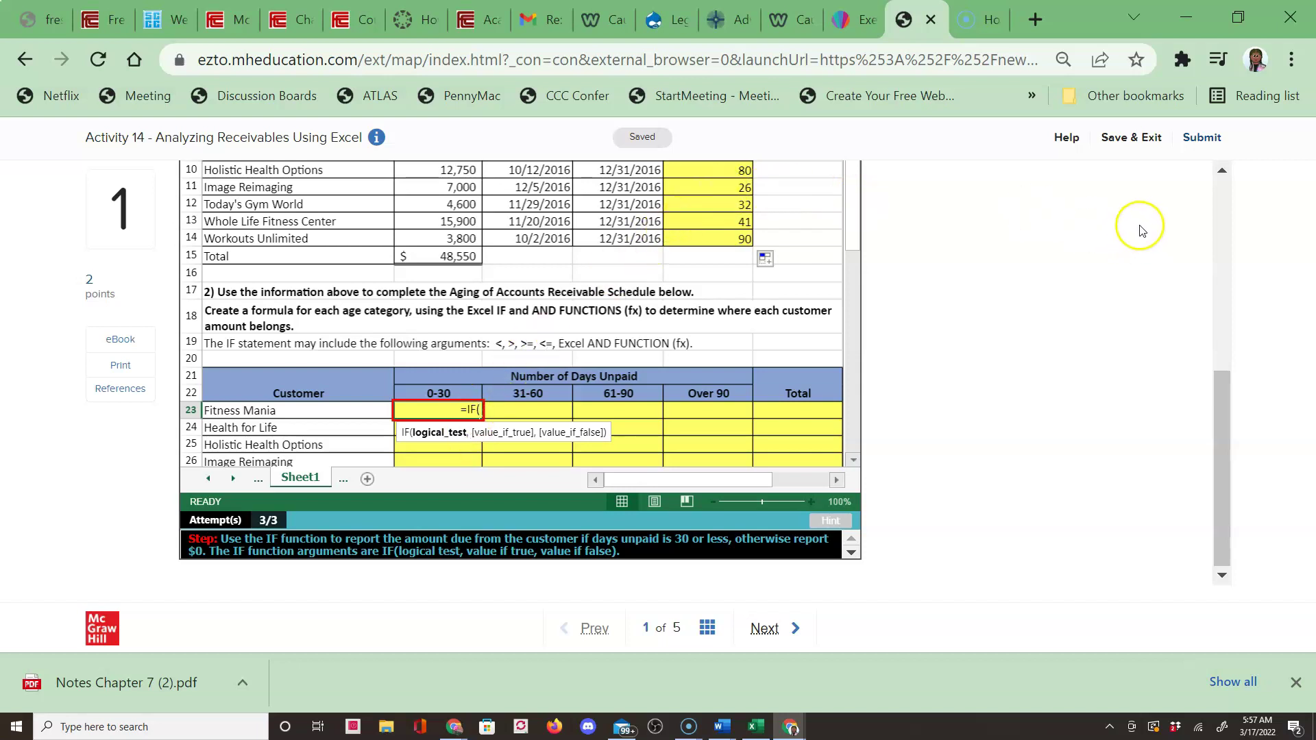
click(1231, 169)
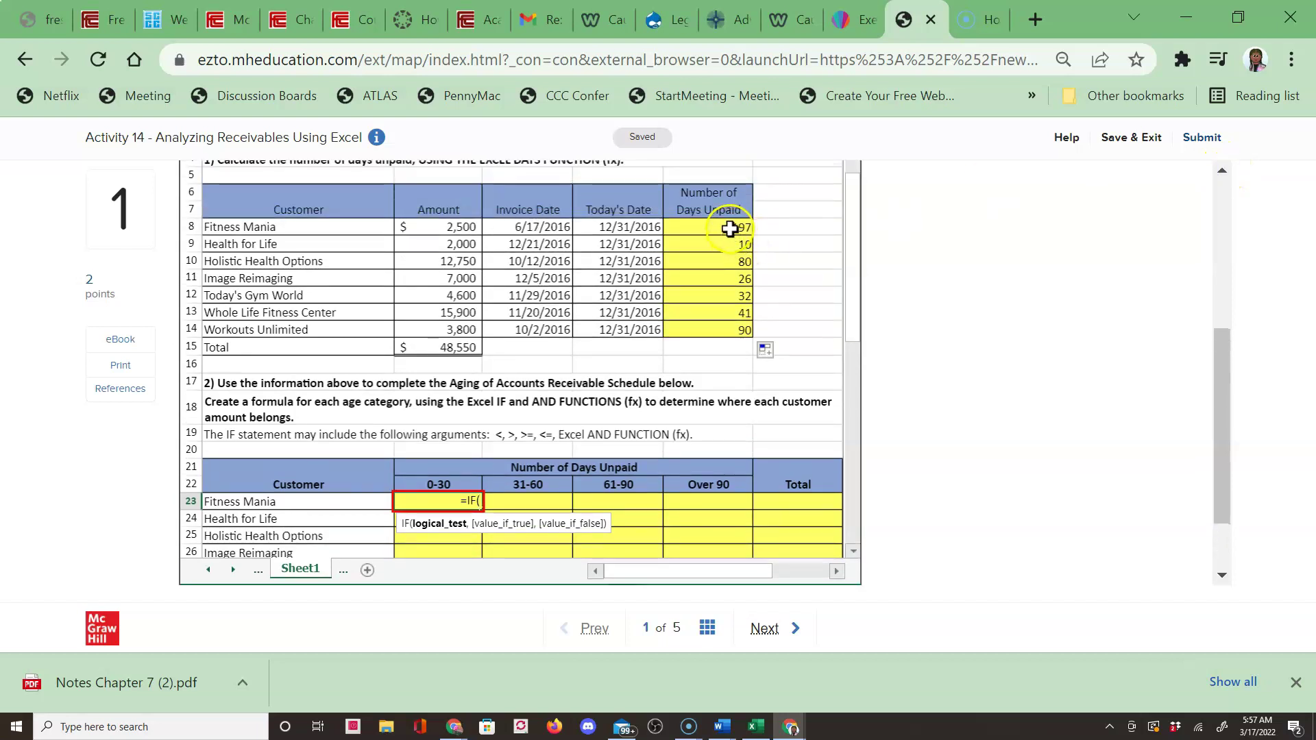
click(732, 229)
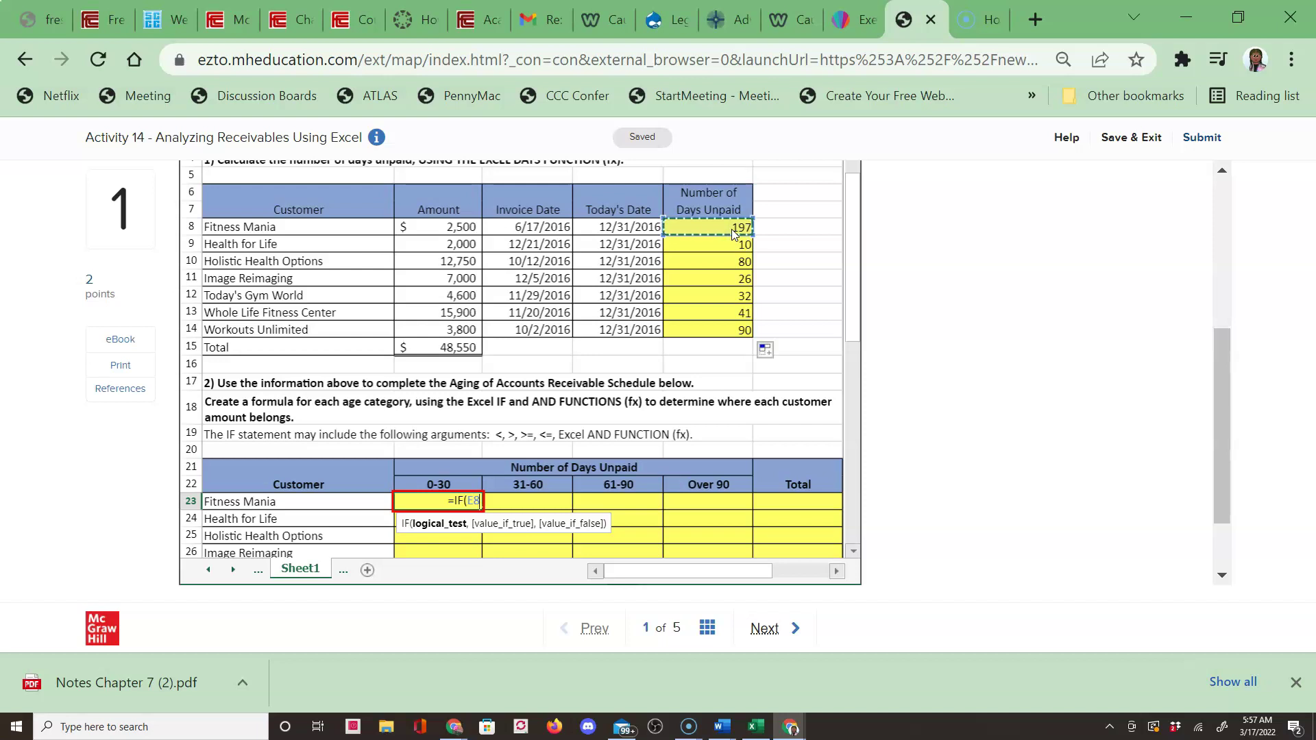
text(<=30)
text(,)
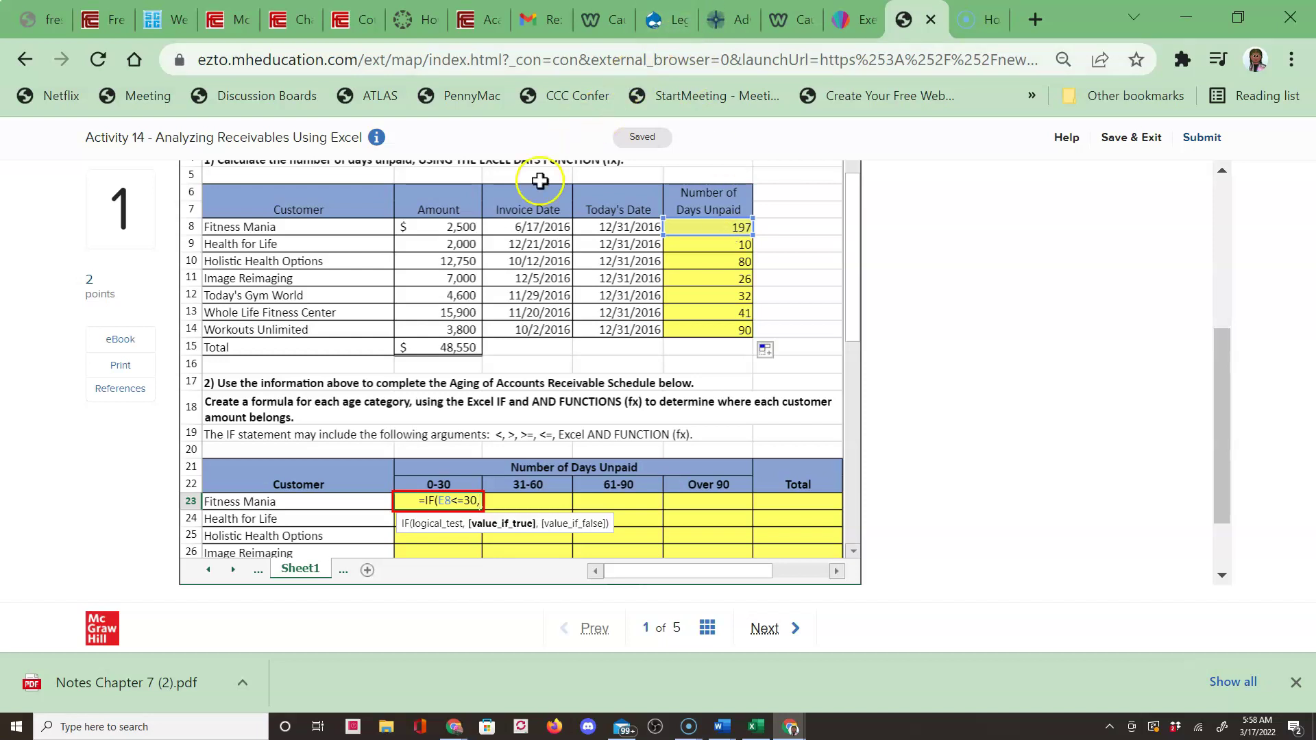
click(449, 226)
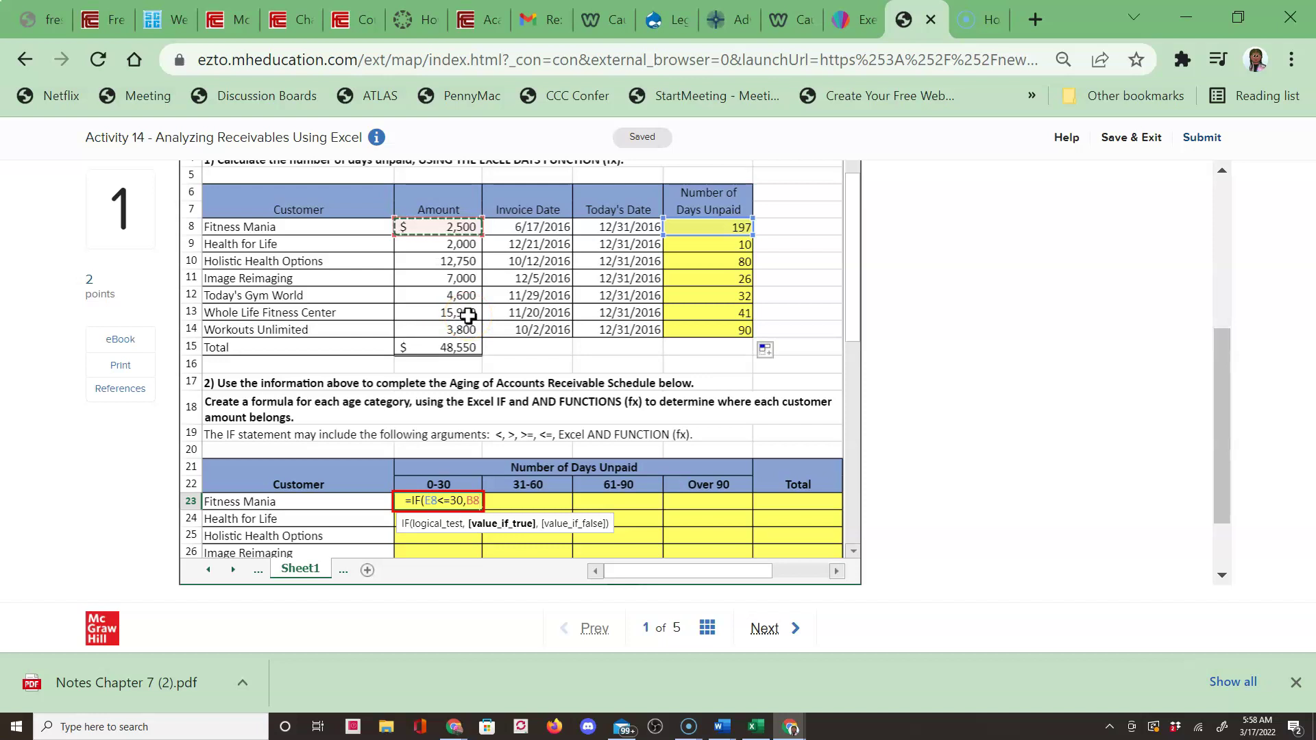
text(,)
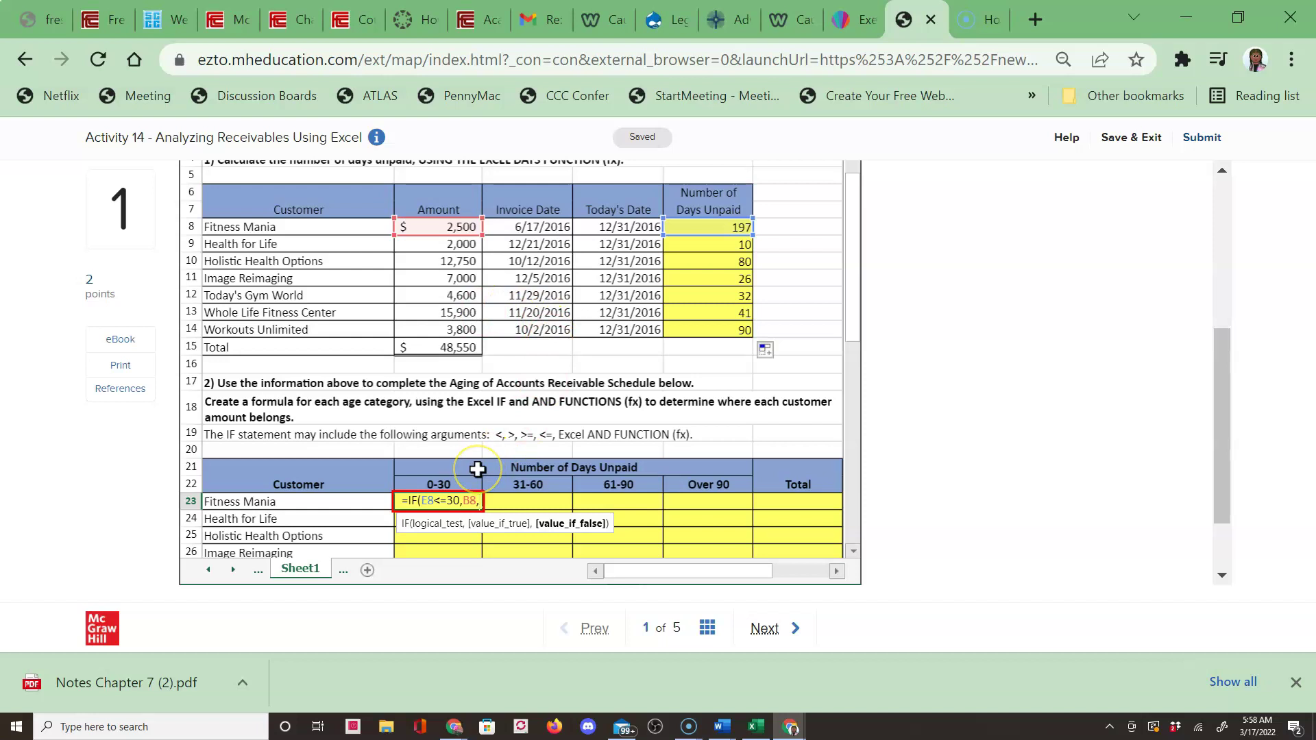
text(0)
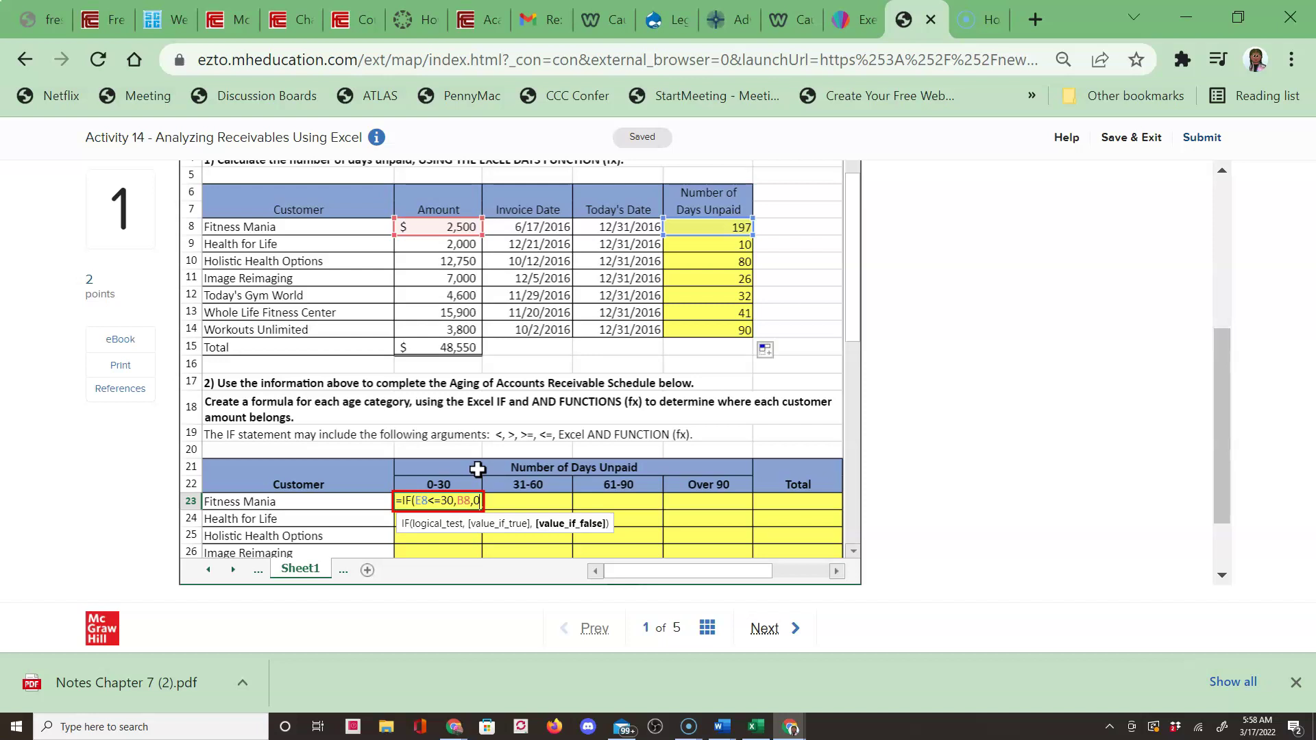
text())
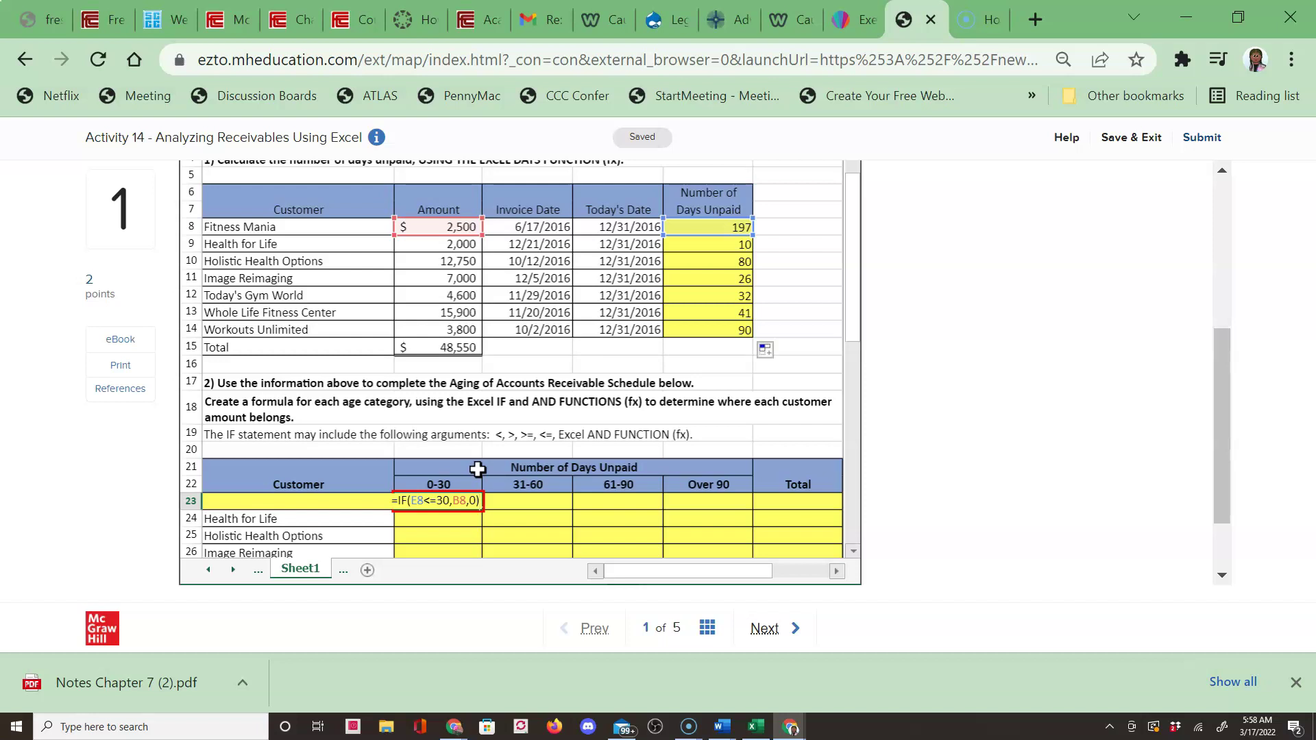
key(Return)
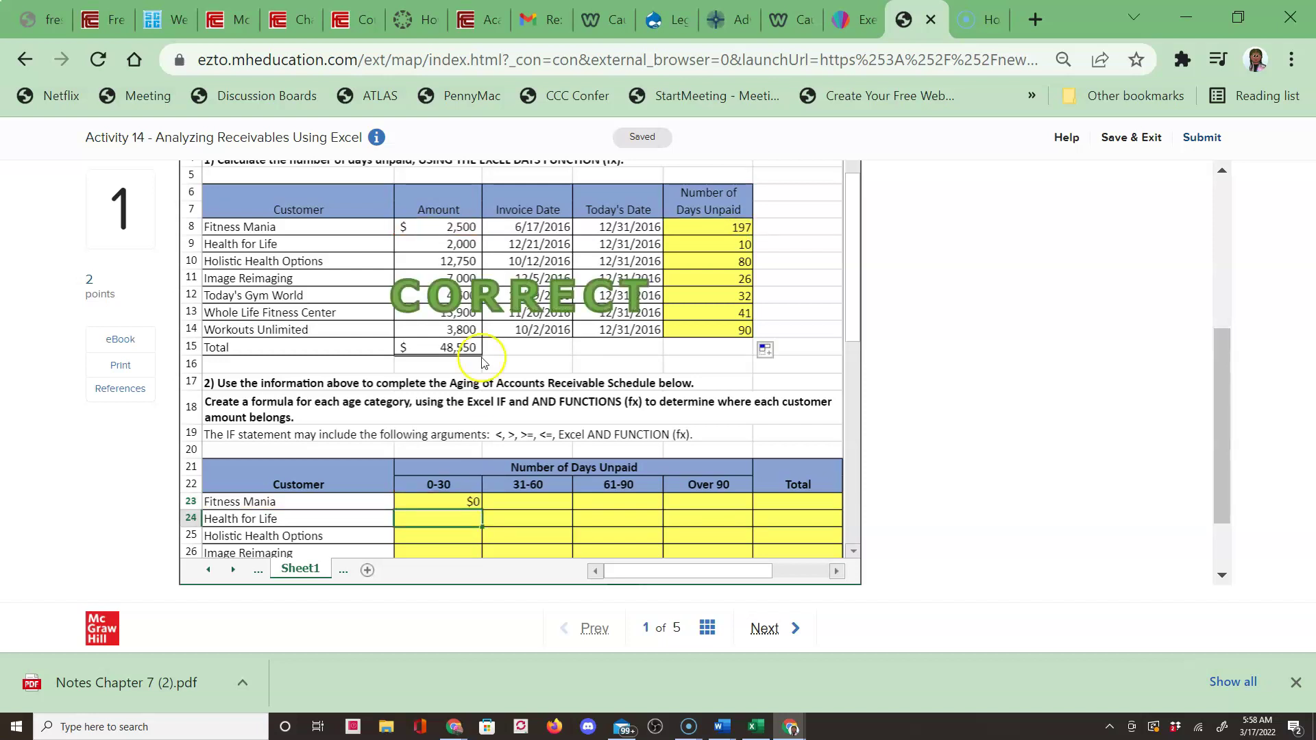
Step: Enter the formula =IF(AND(E8>30,E8<61),B8,0) in C23 for Fitness Mania's 31-60 days amount
click(513, 496)
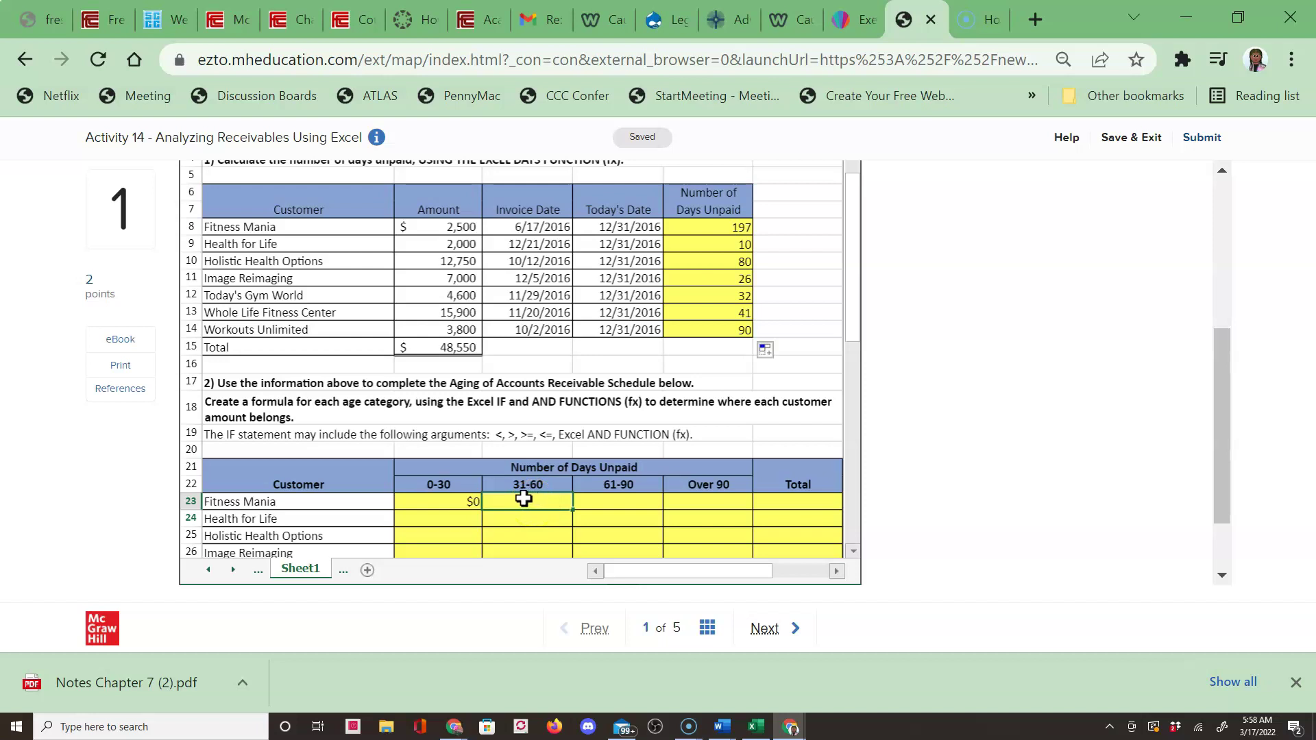
text(=)
click(526, 499)
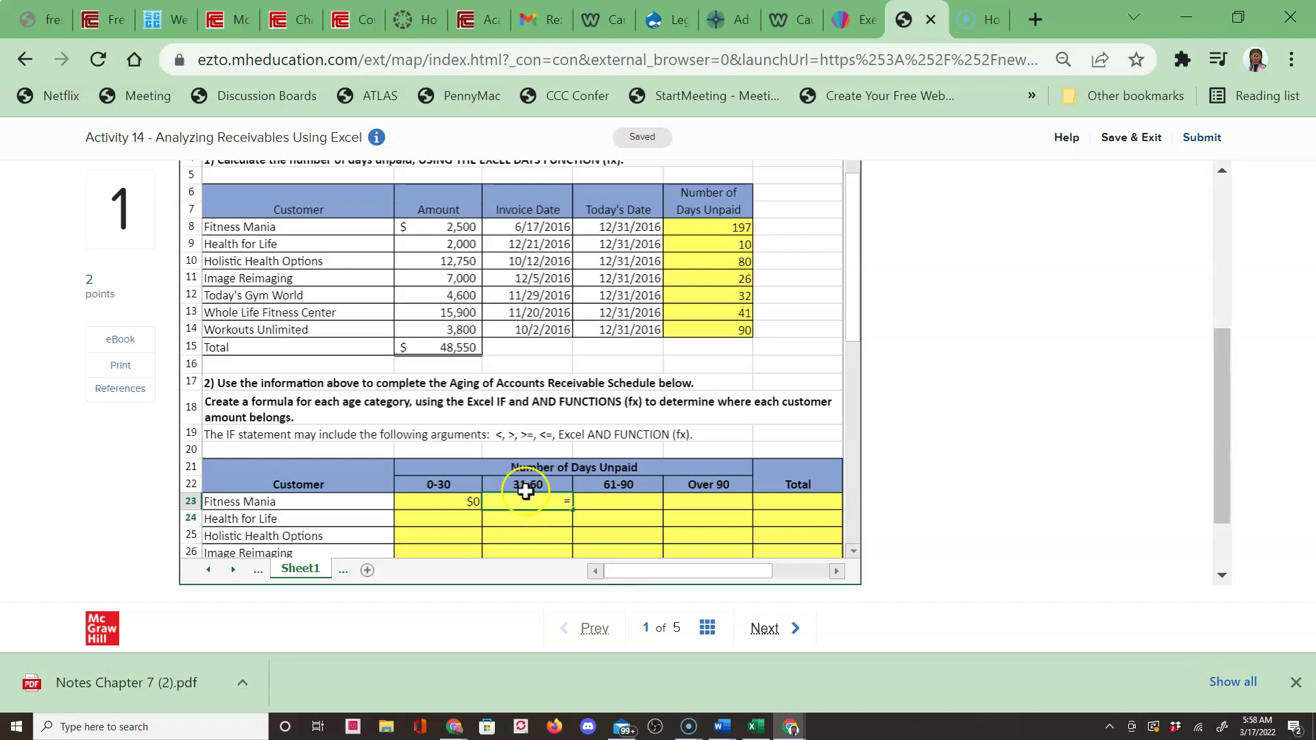
text(I)
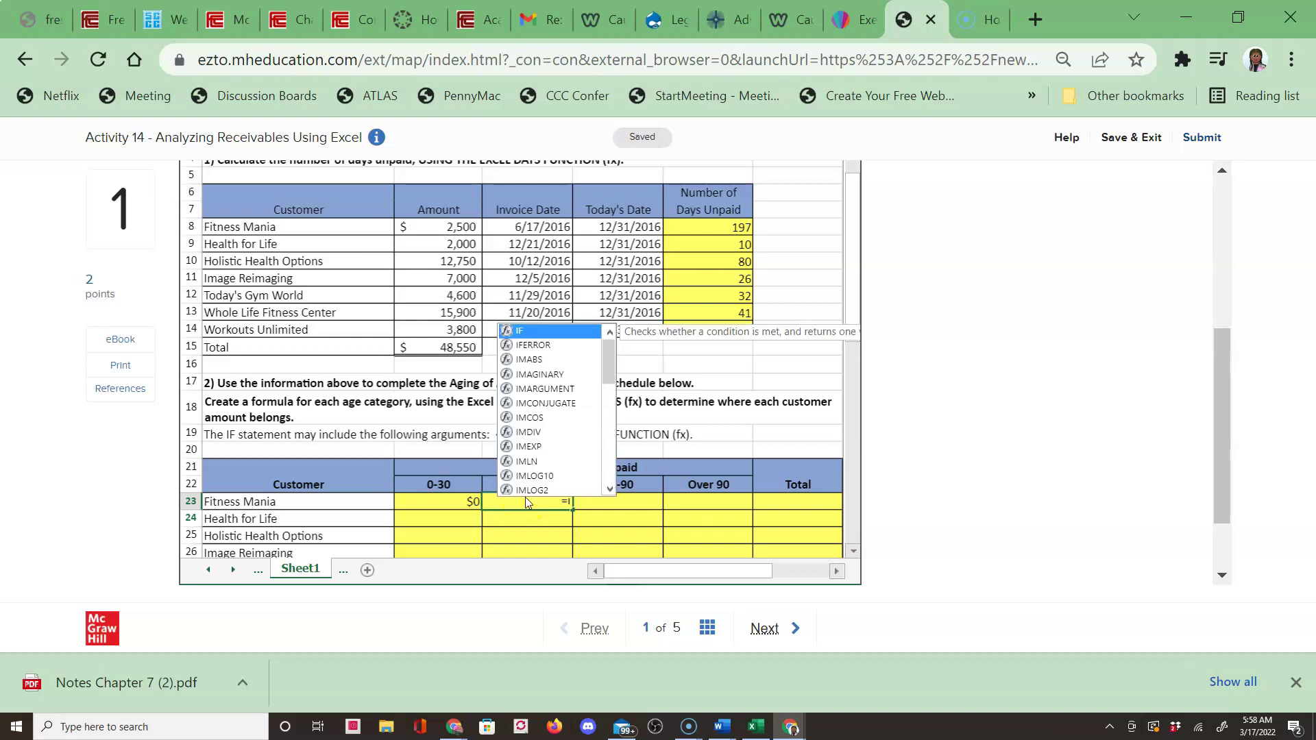
text(f)
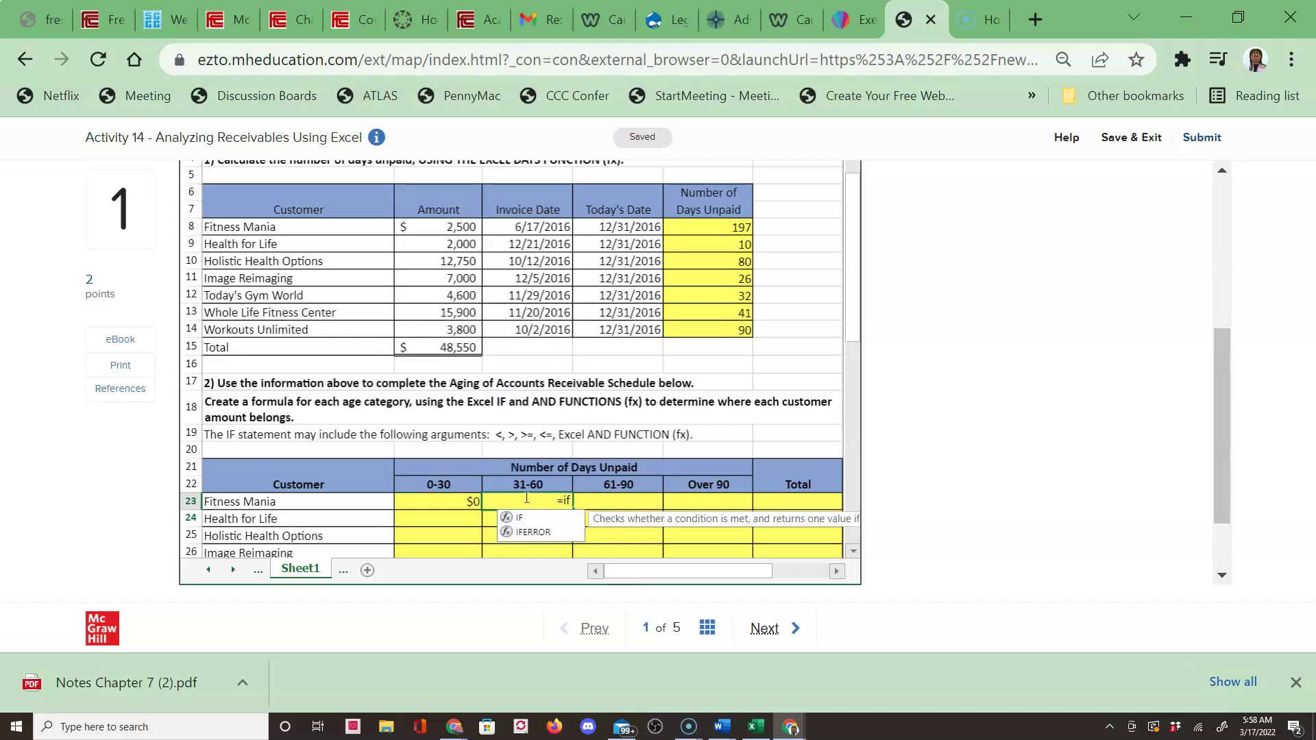
text(()
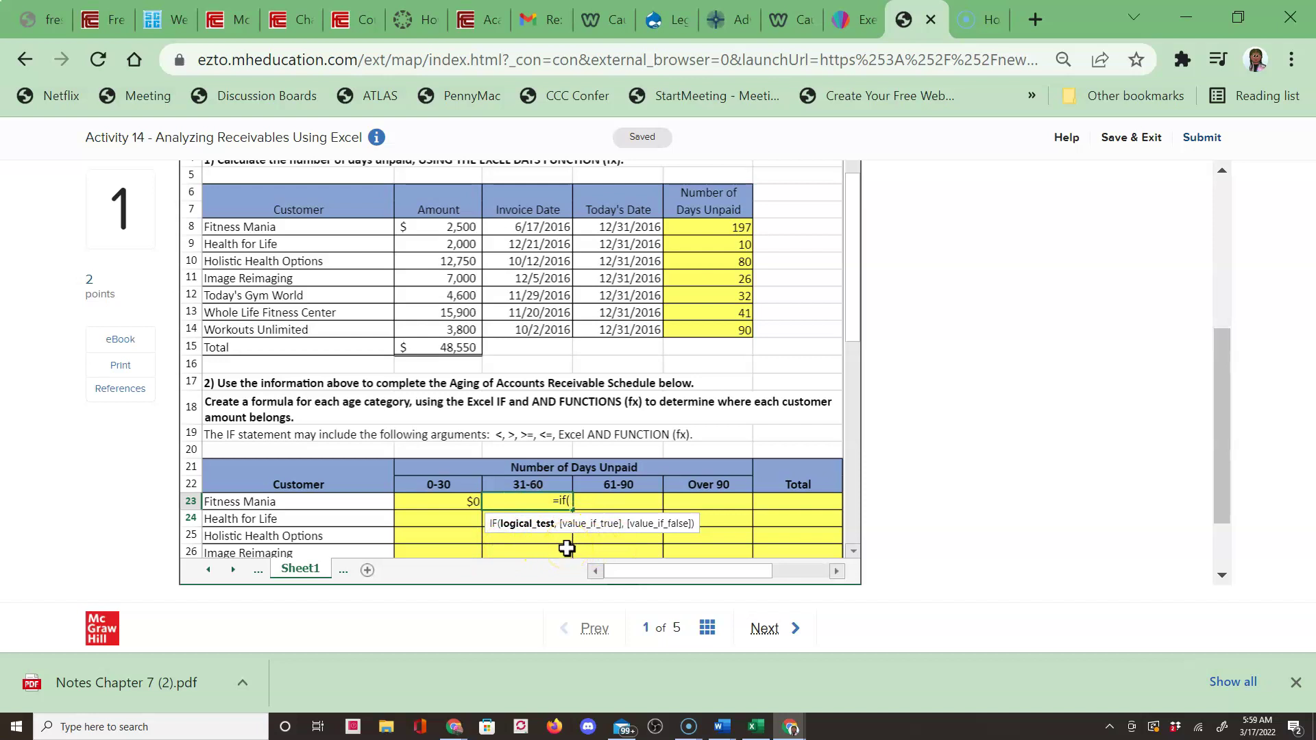
text(an)
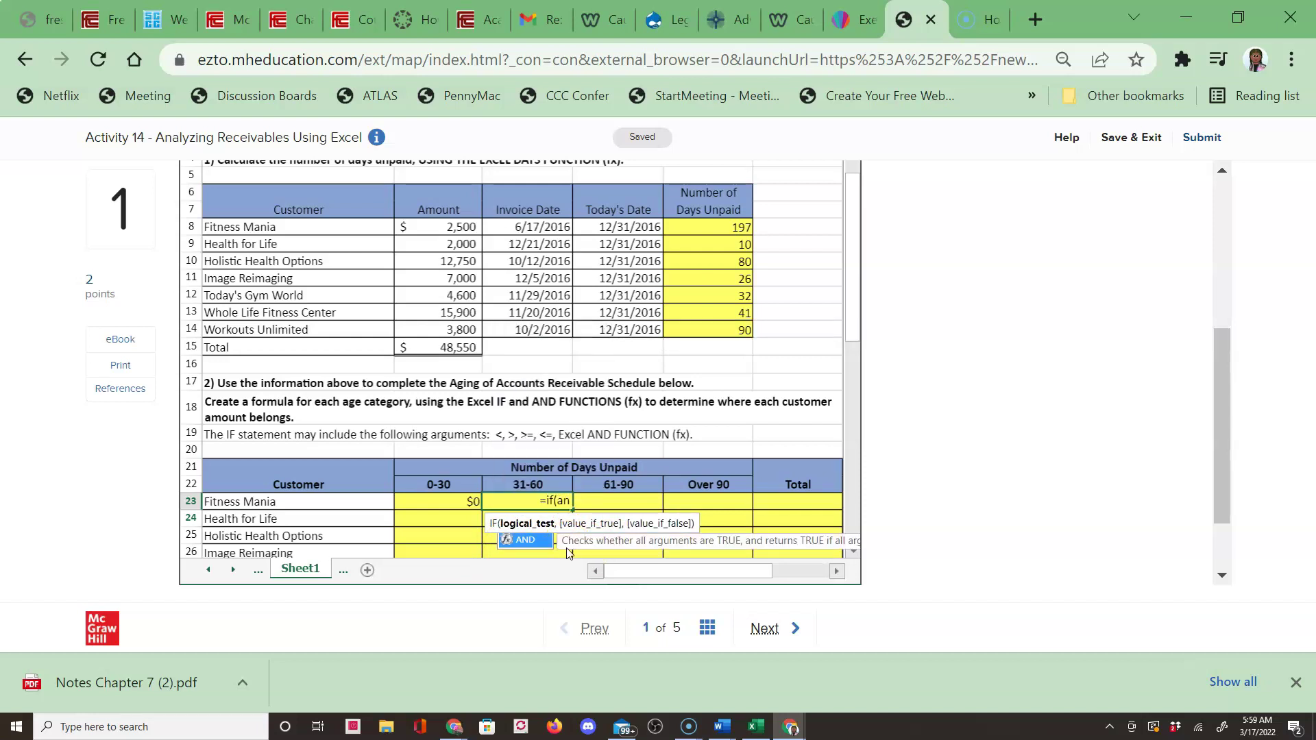
text(d()
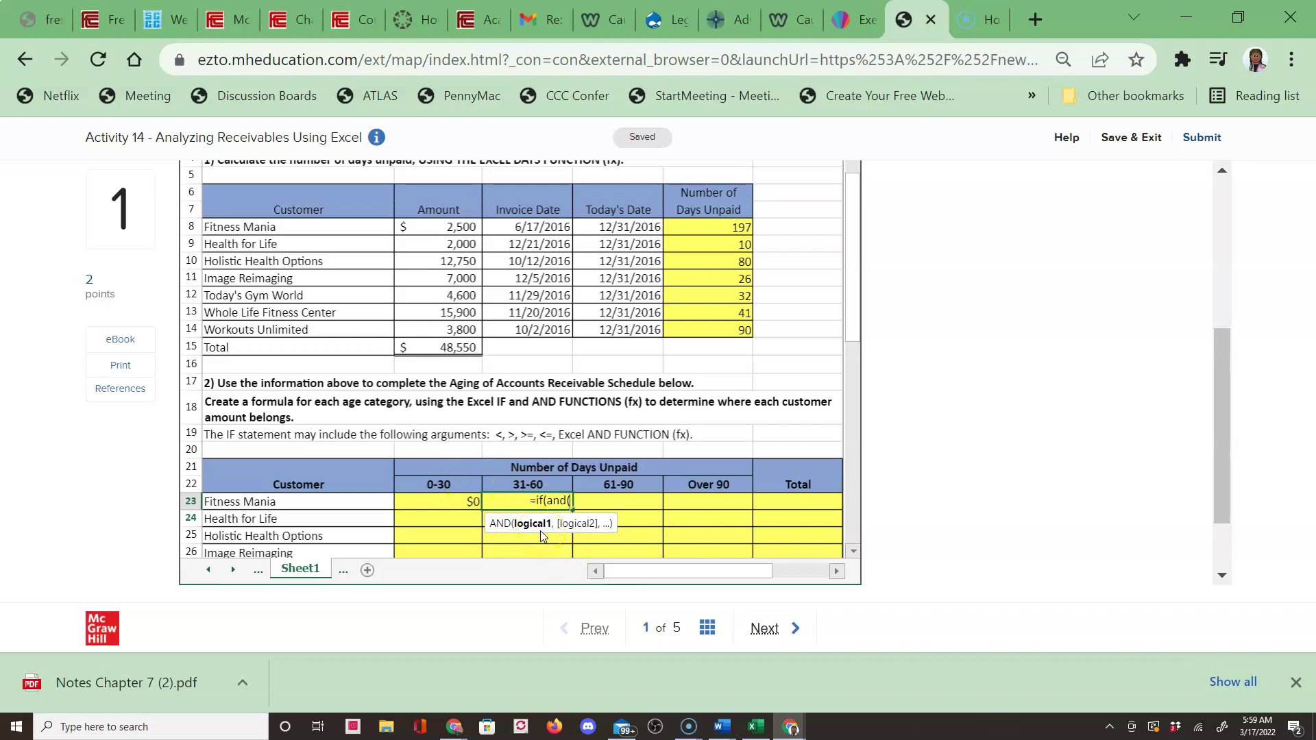
click(713, 227)
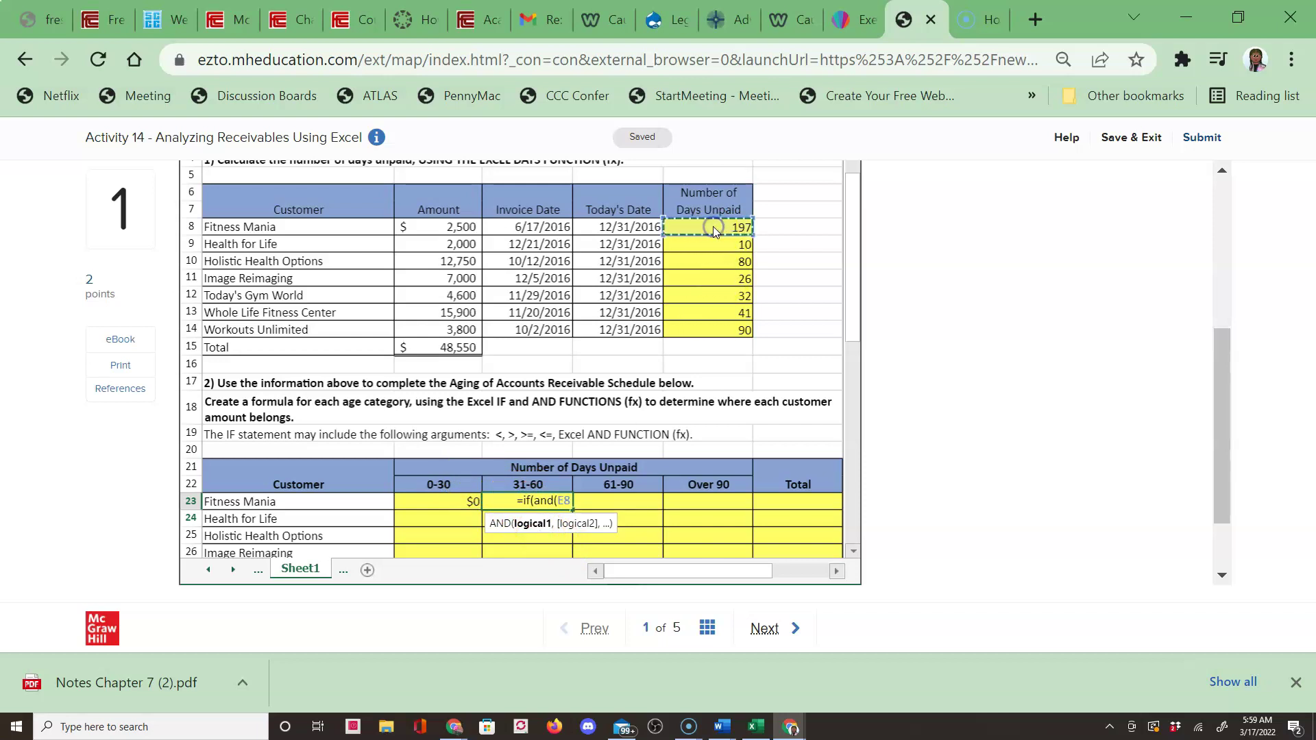
text(>30)
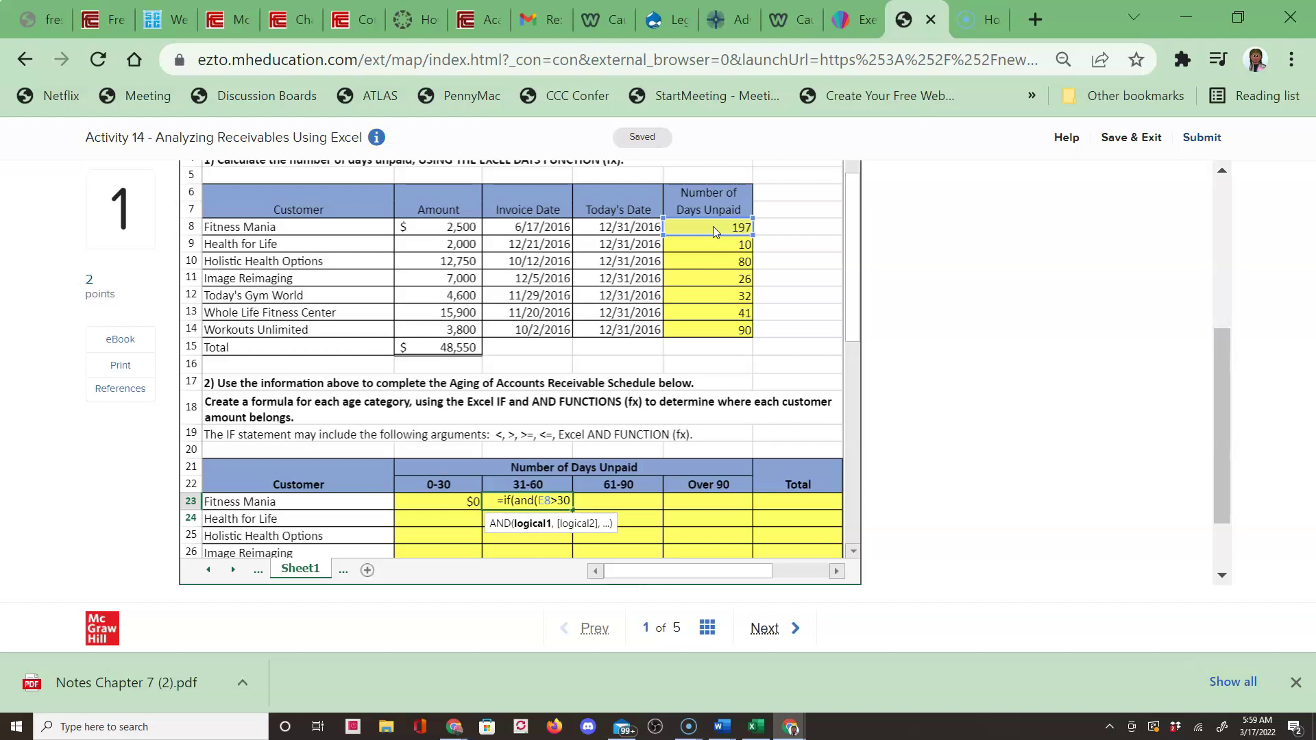
text(,)
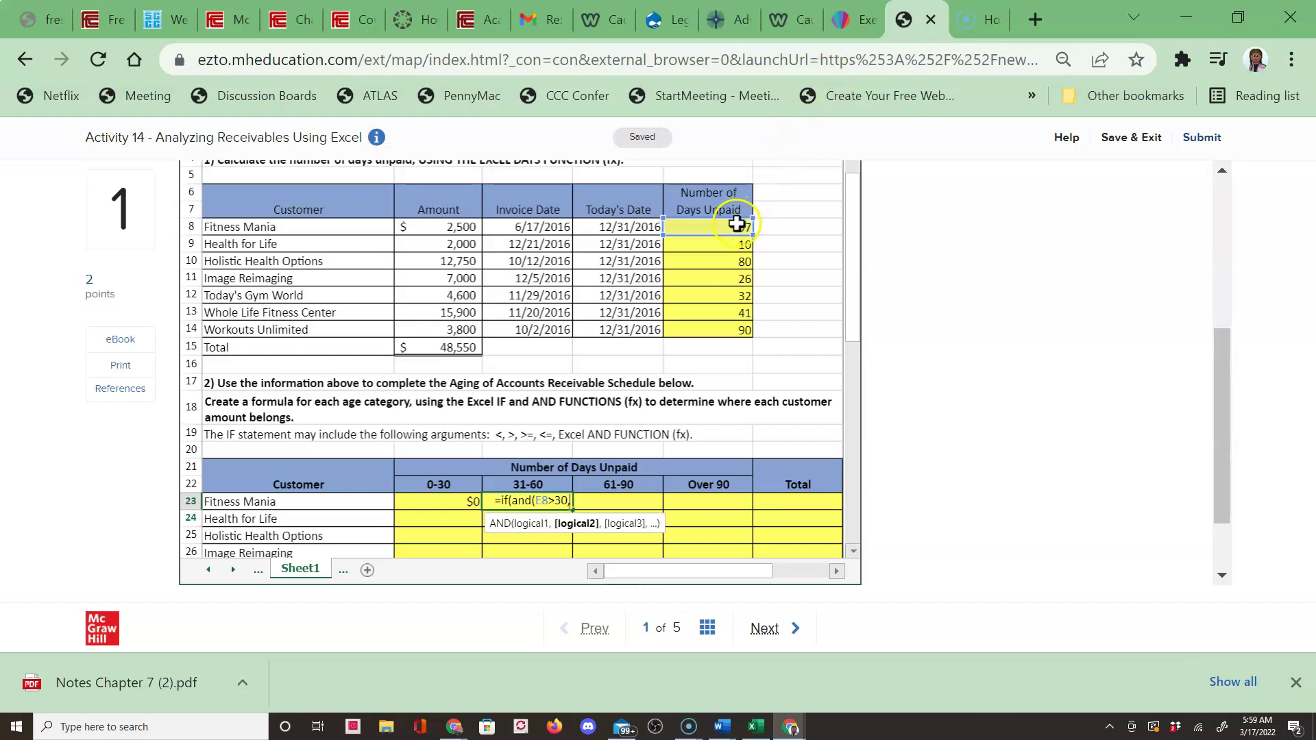
click(733, 227)
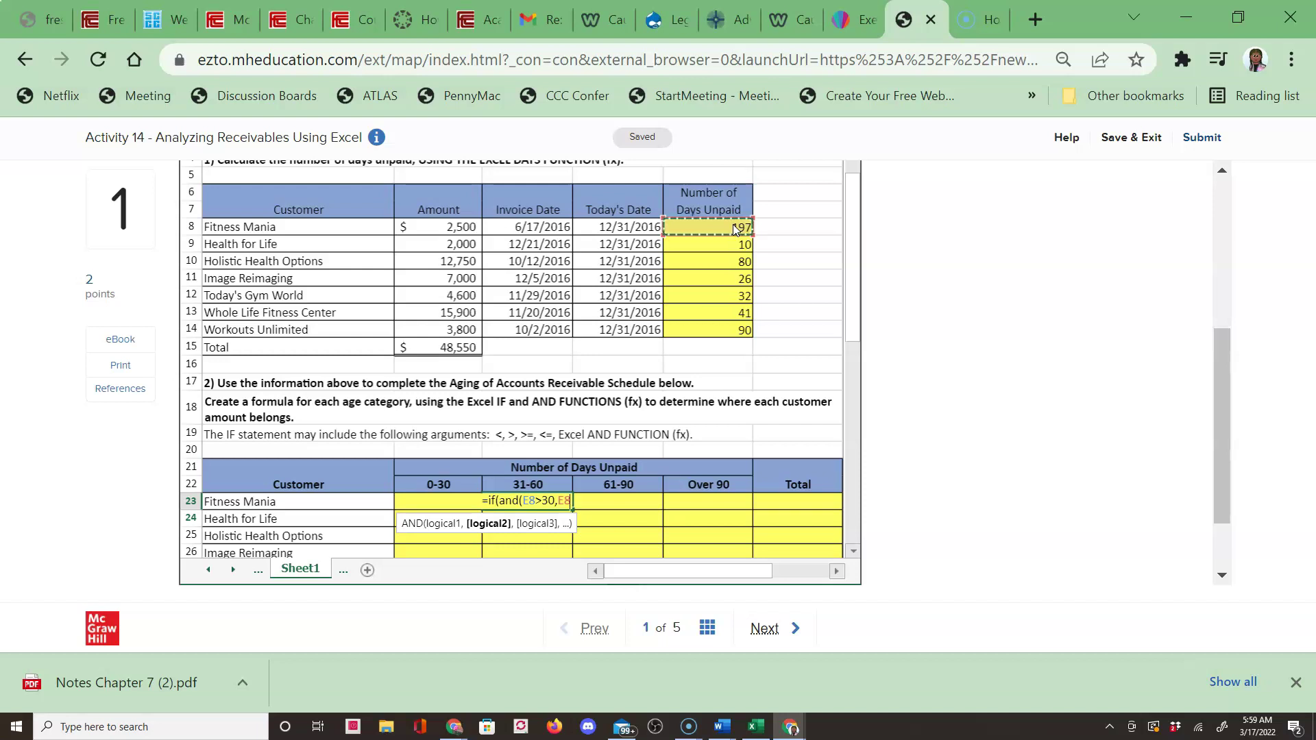
text(,)
key(BackSpace)
text(<)
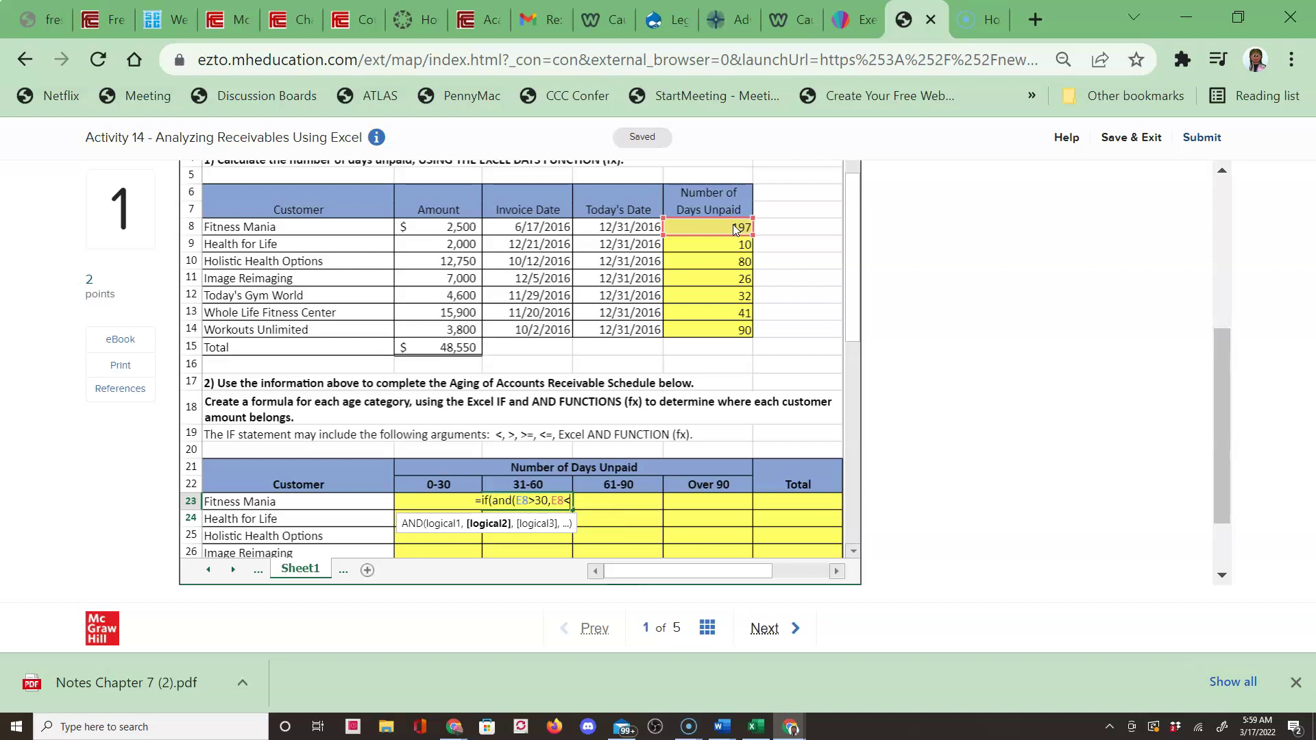
text(61)
text())
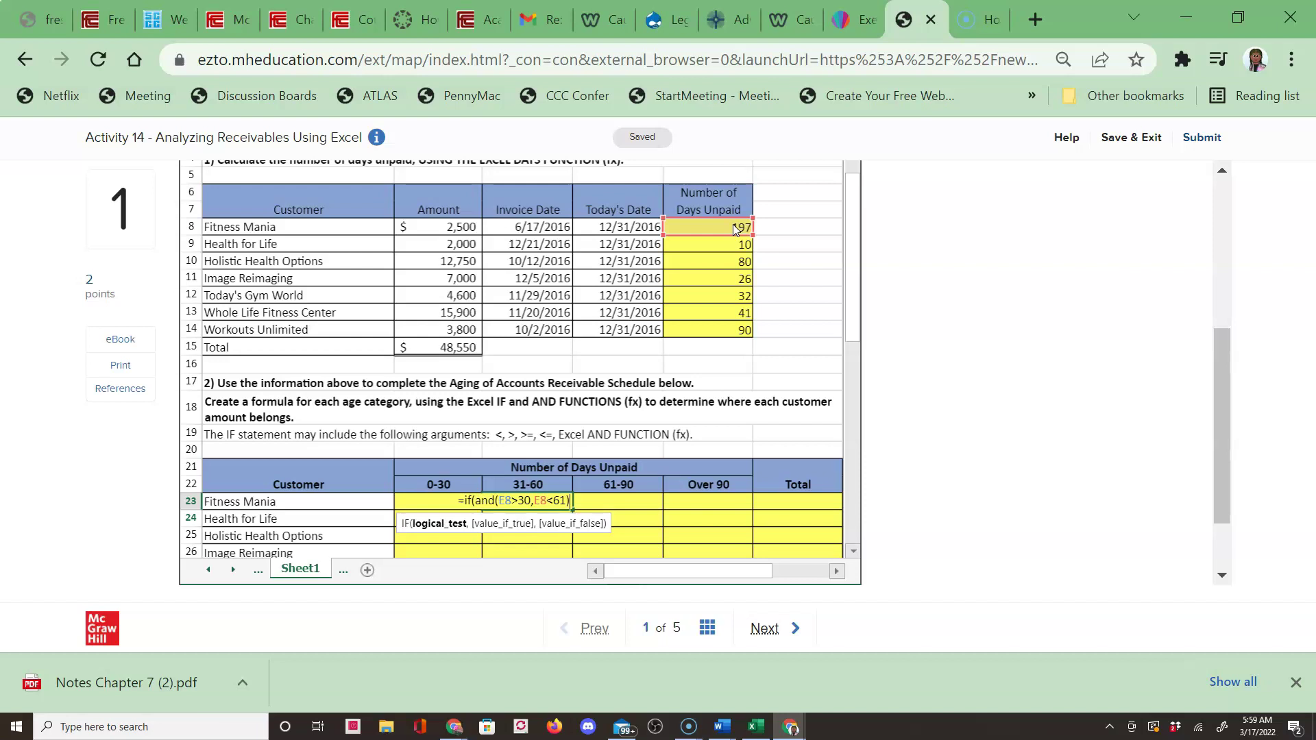
text(,)
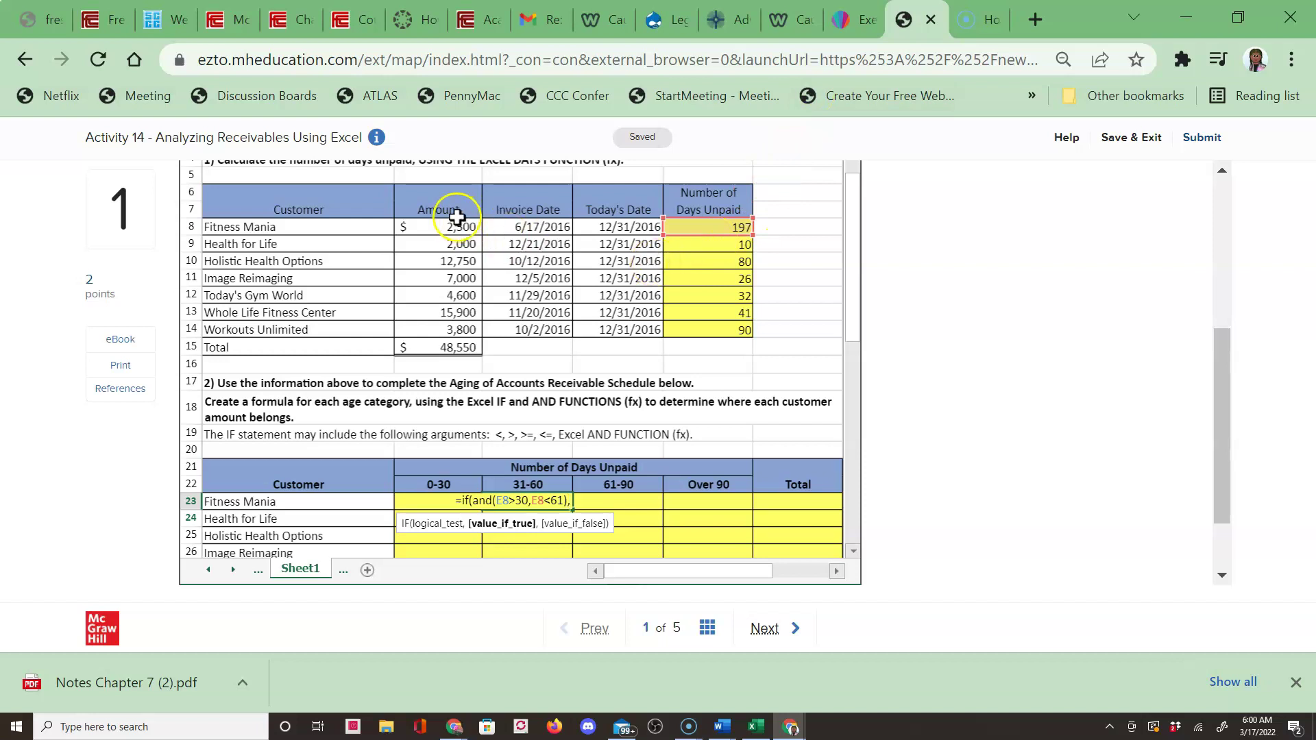
click(458, 229)
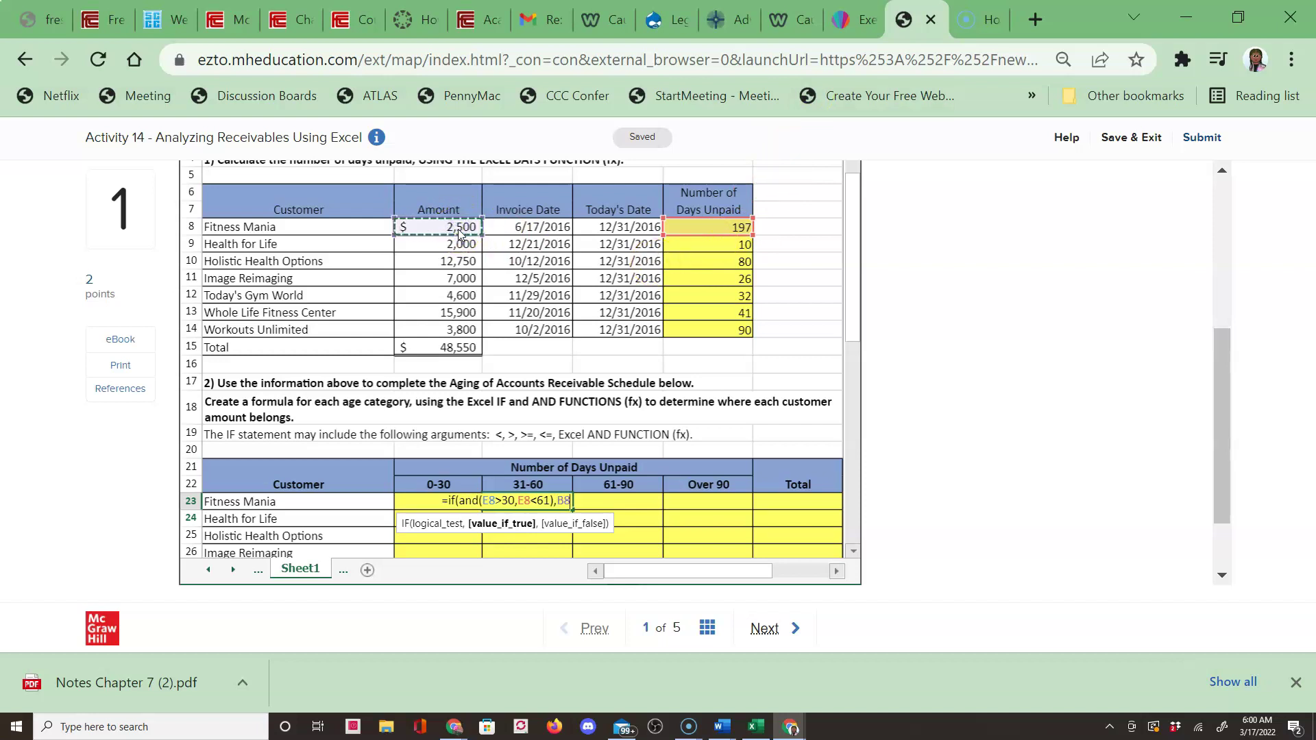
text(,0)
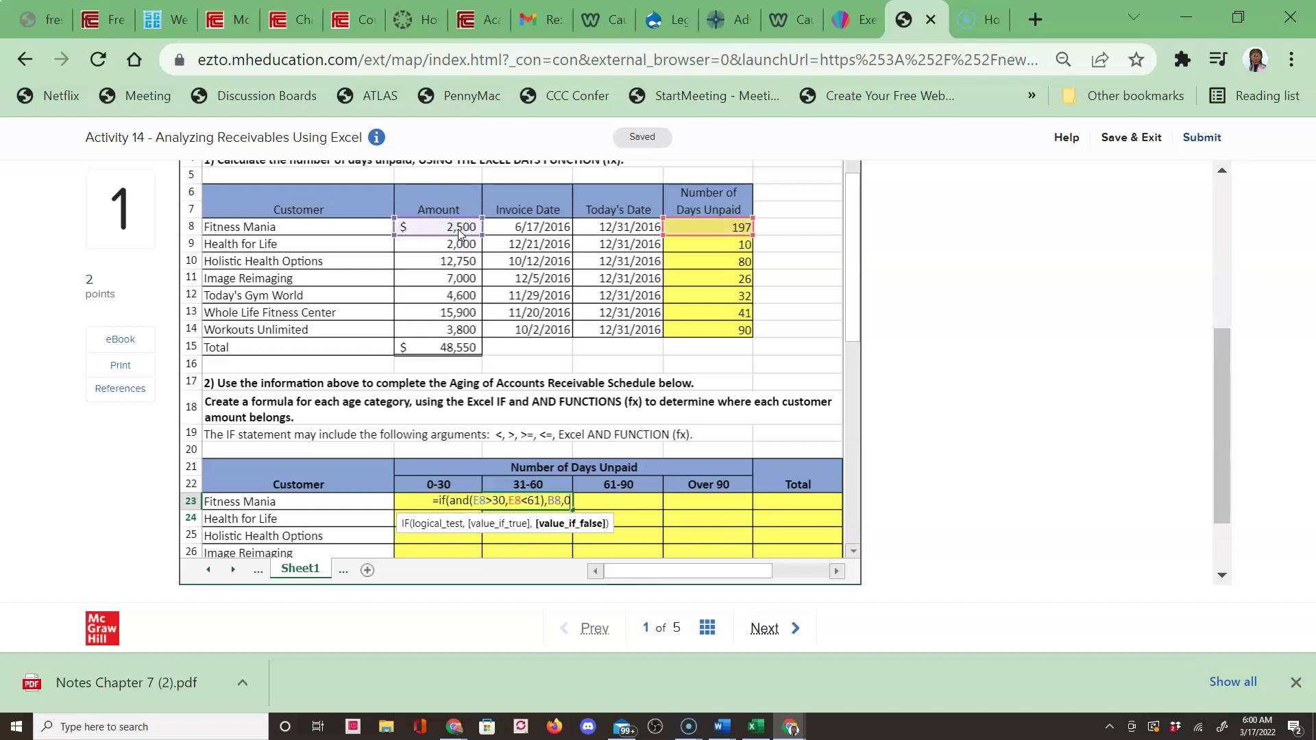
text())
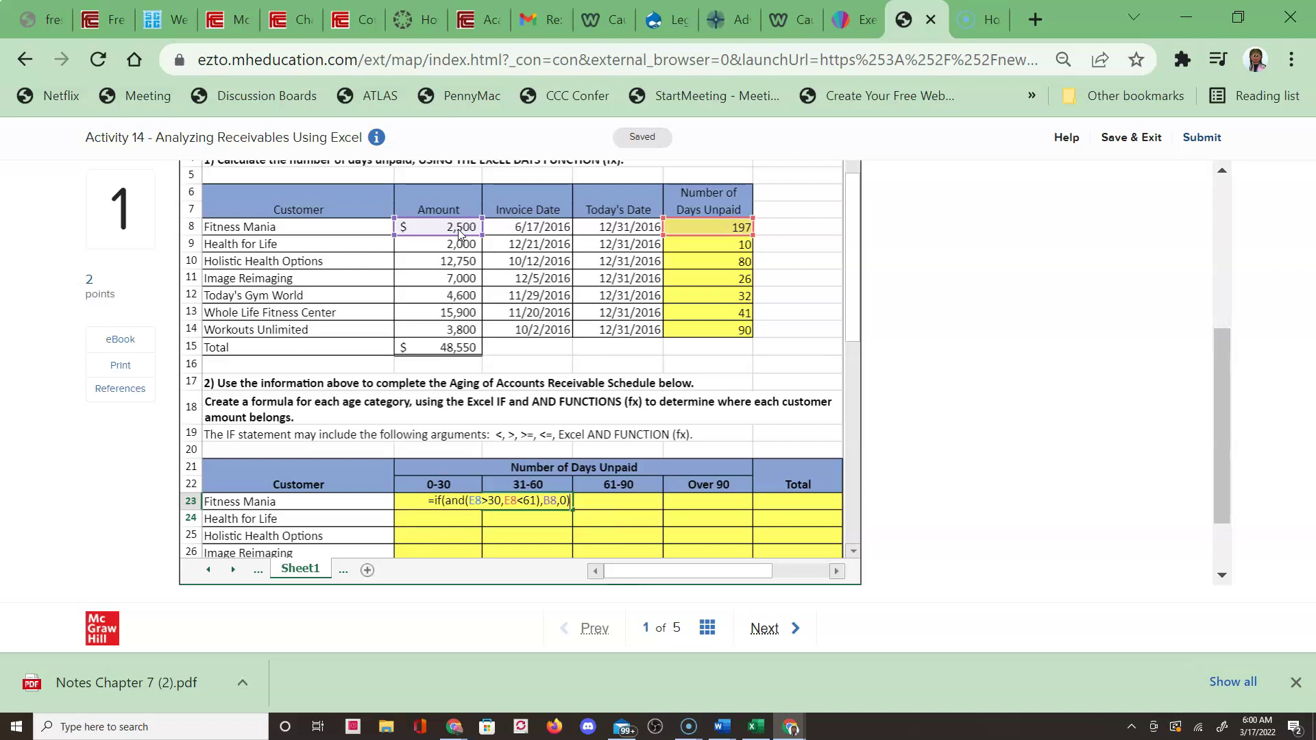
key(Return)
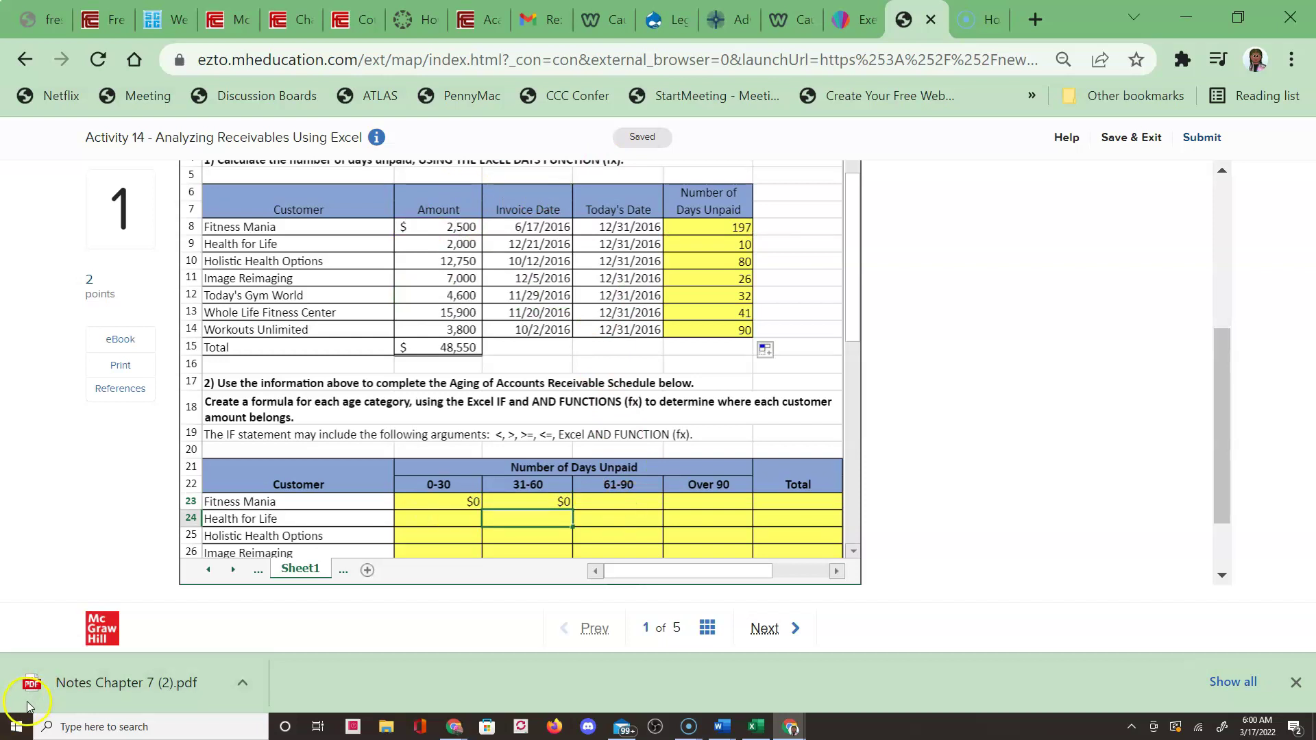
click(623, 501)
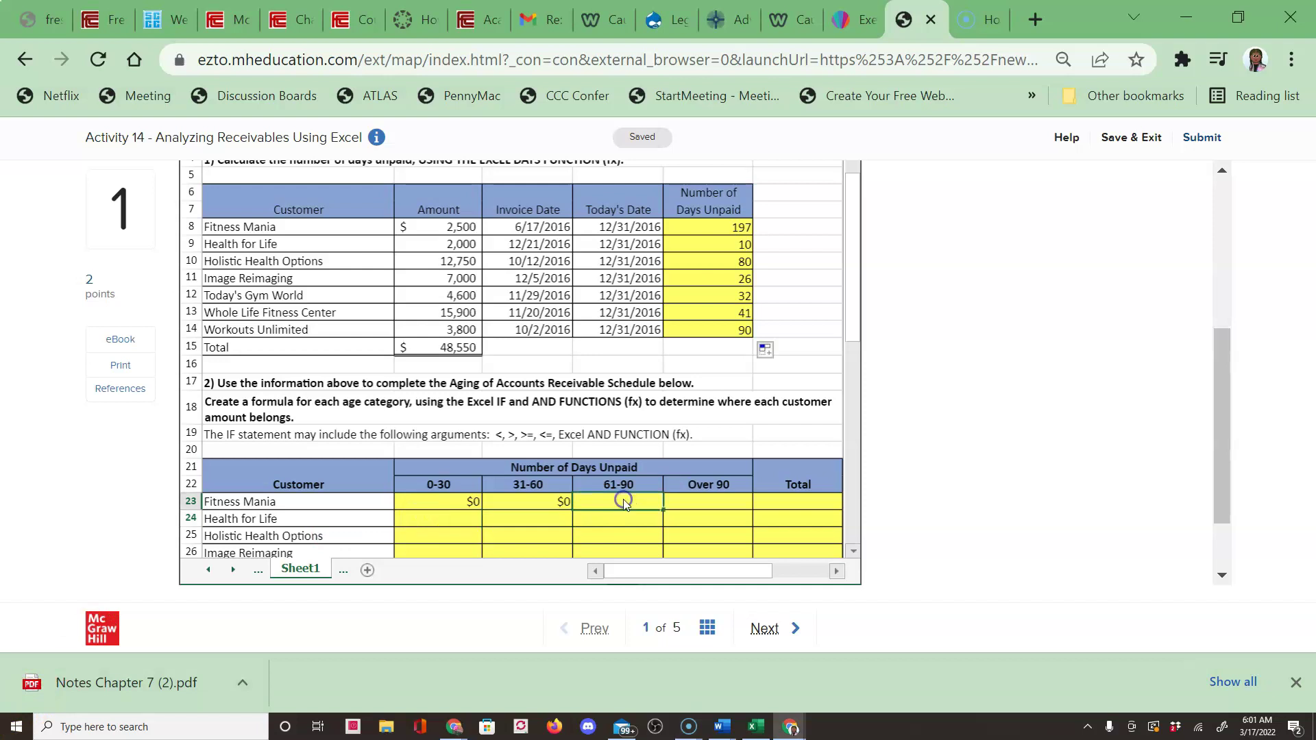
text(=if)
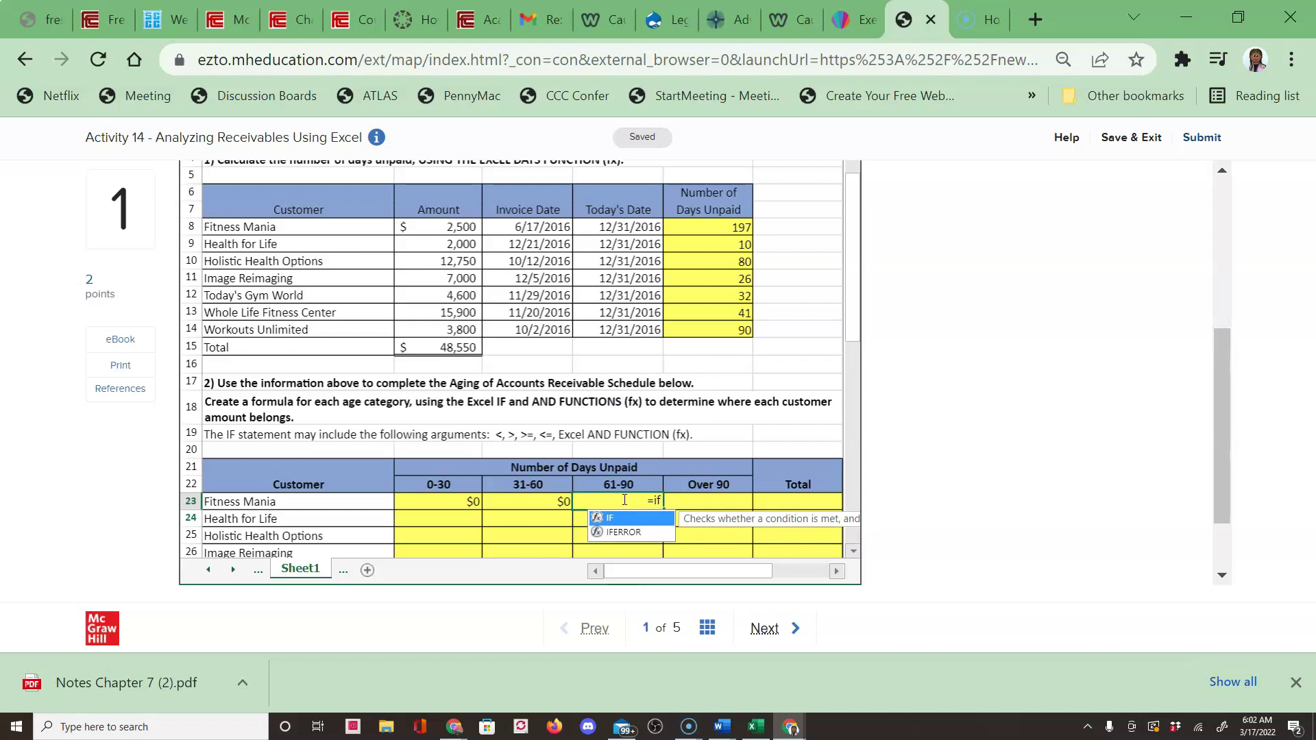
text(()
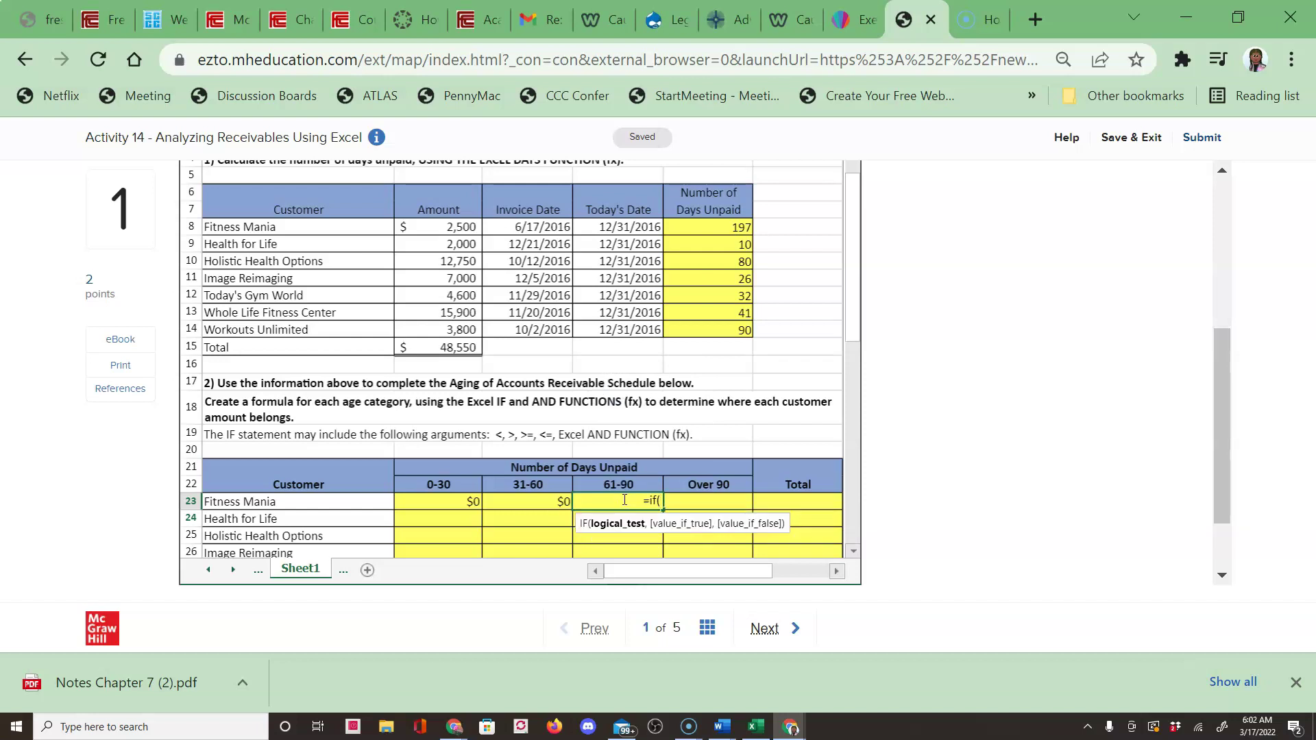
text(and()
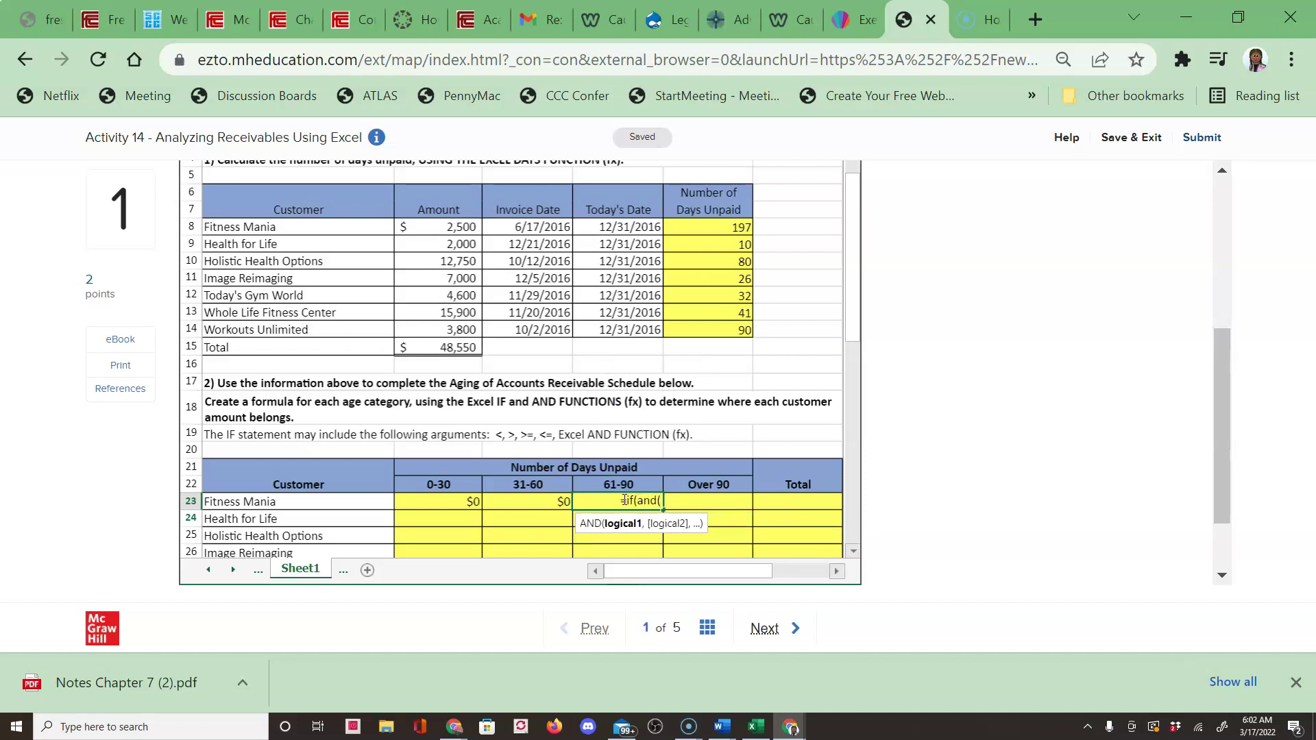
click(731, 228)
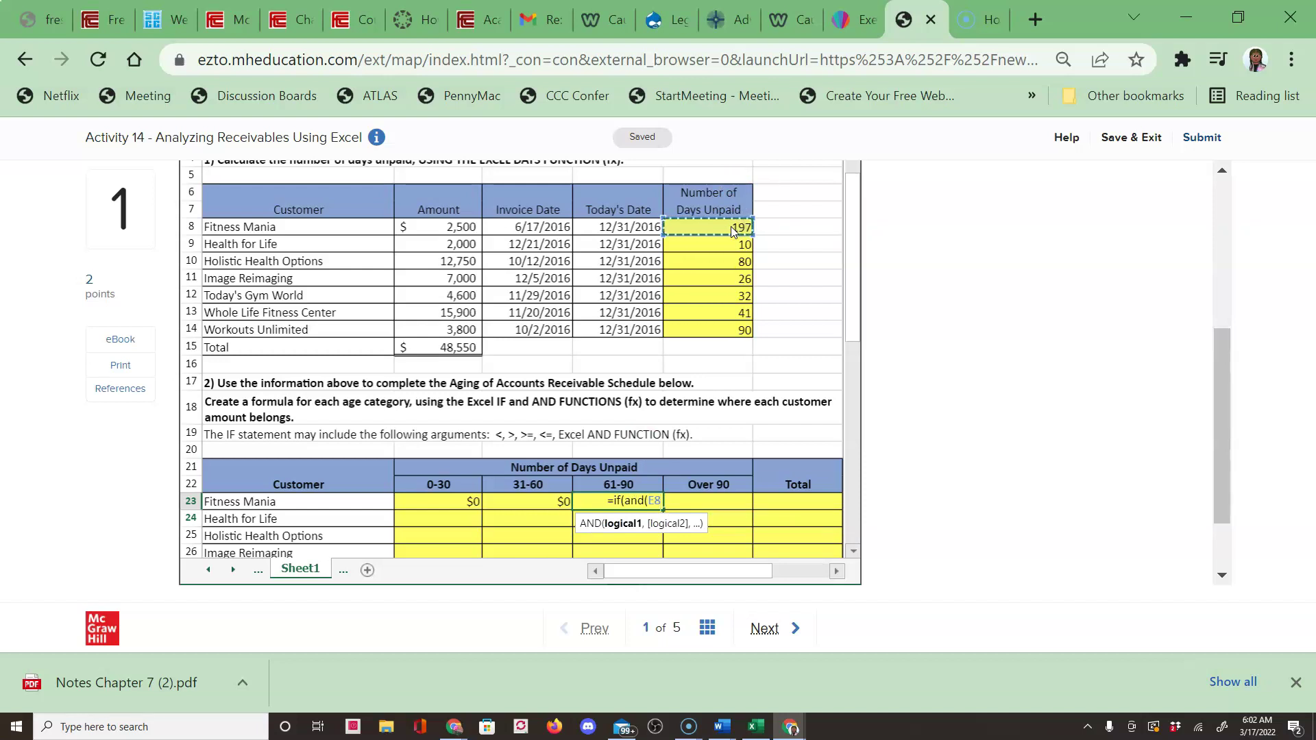
text(>60,)
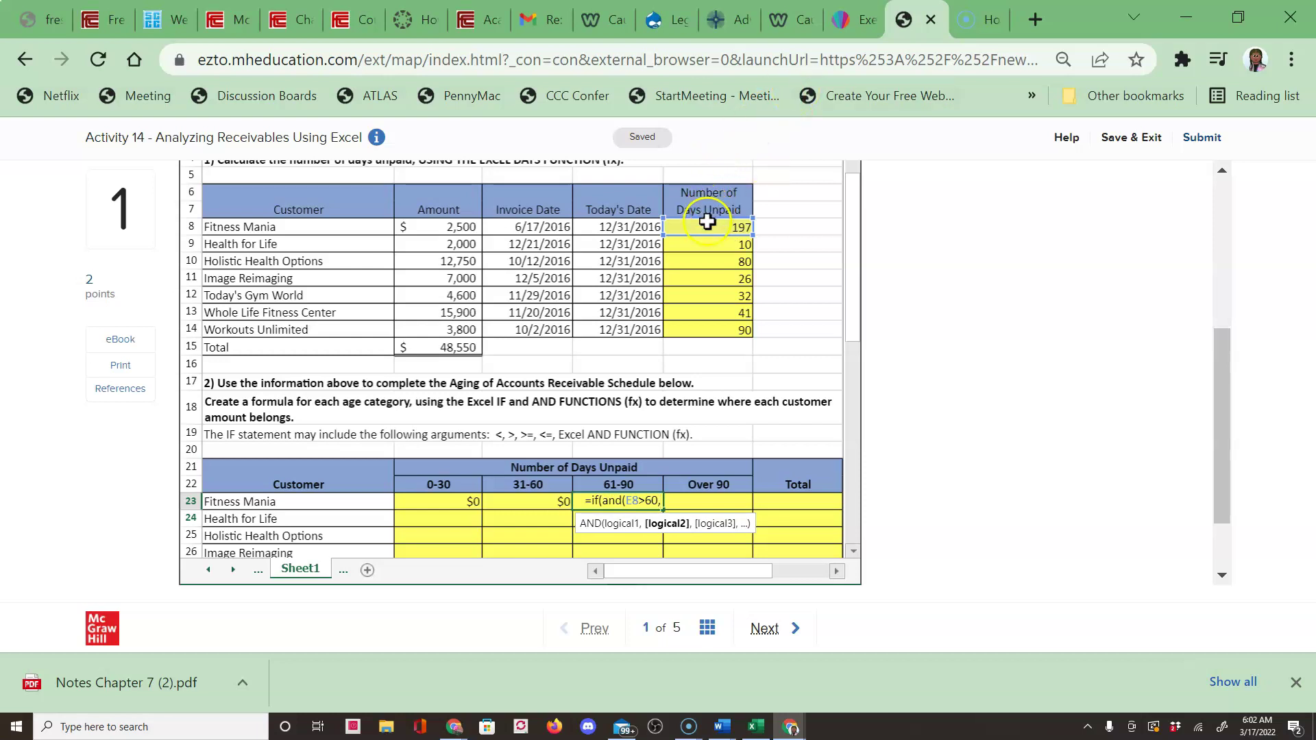
click(707, 227)
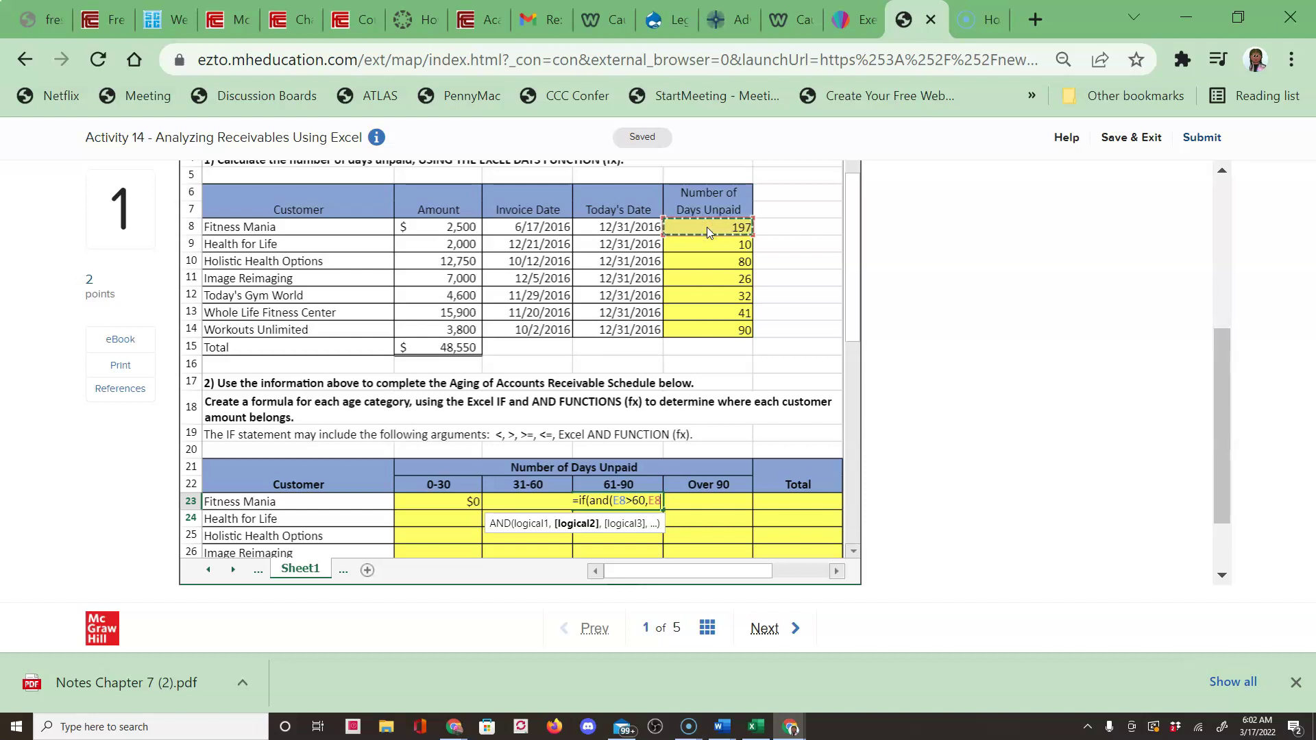
text(<)
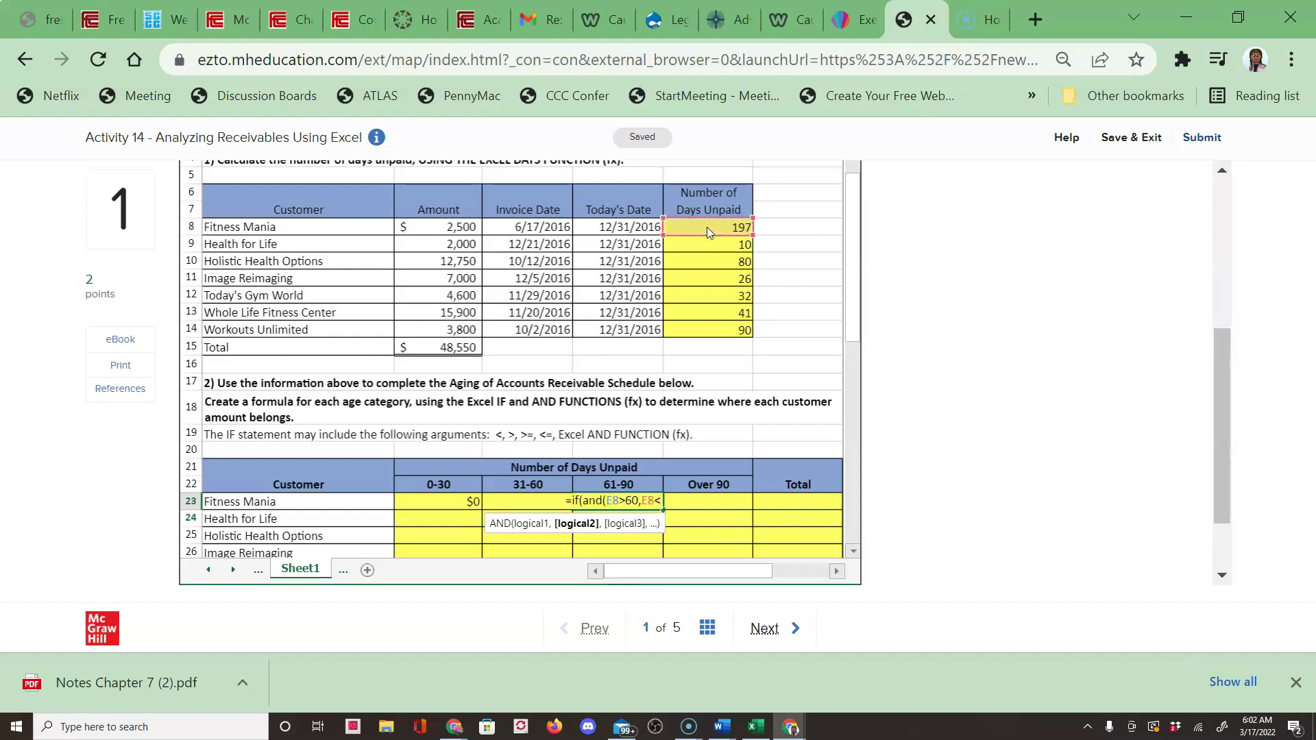
text(91)
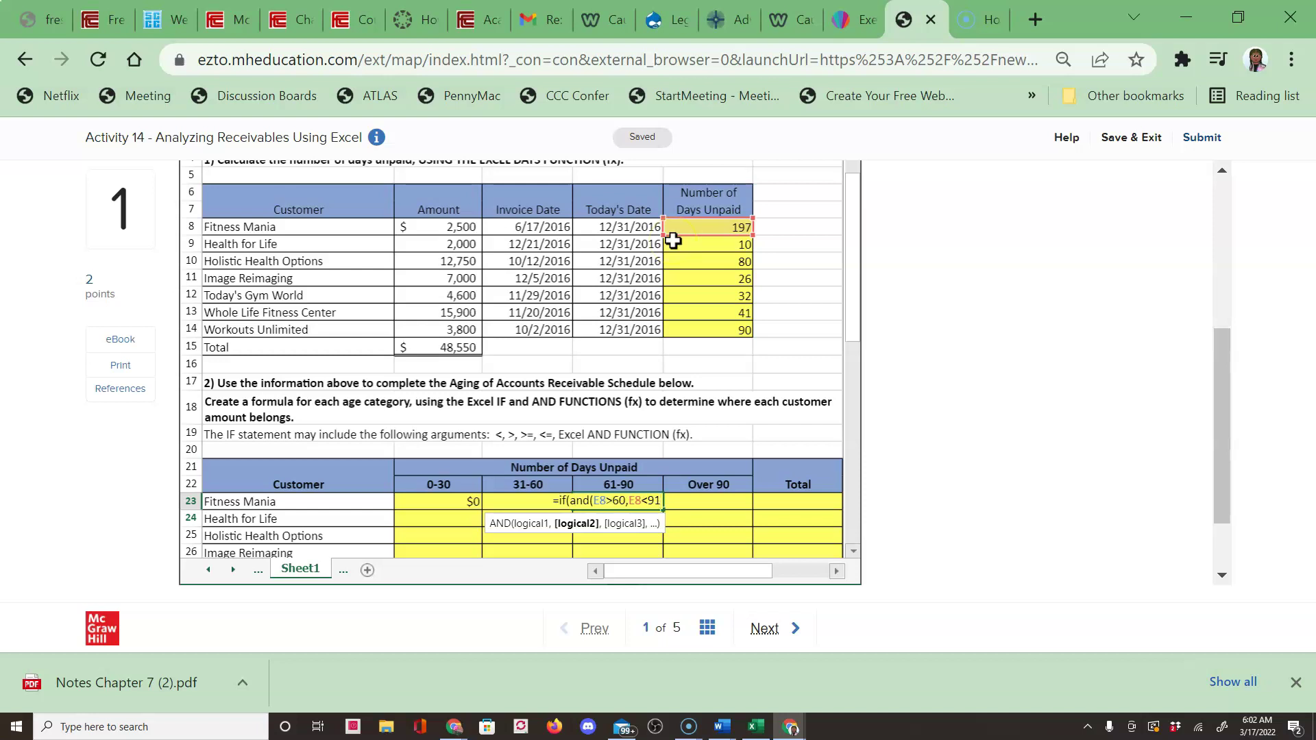
key(Tab)
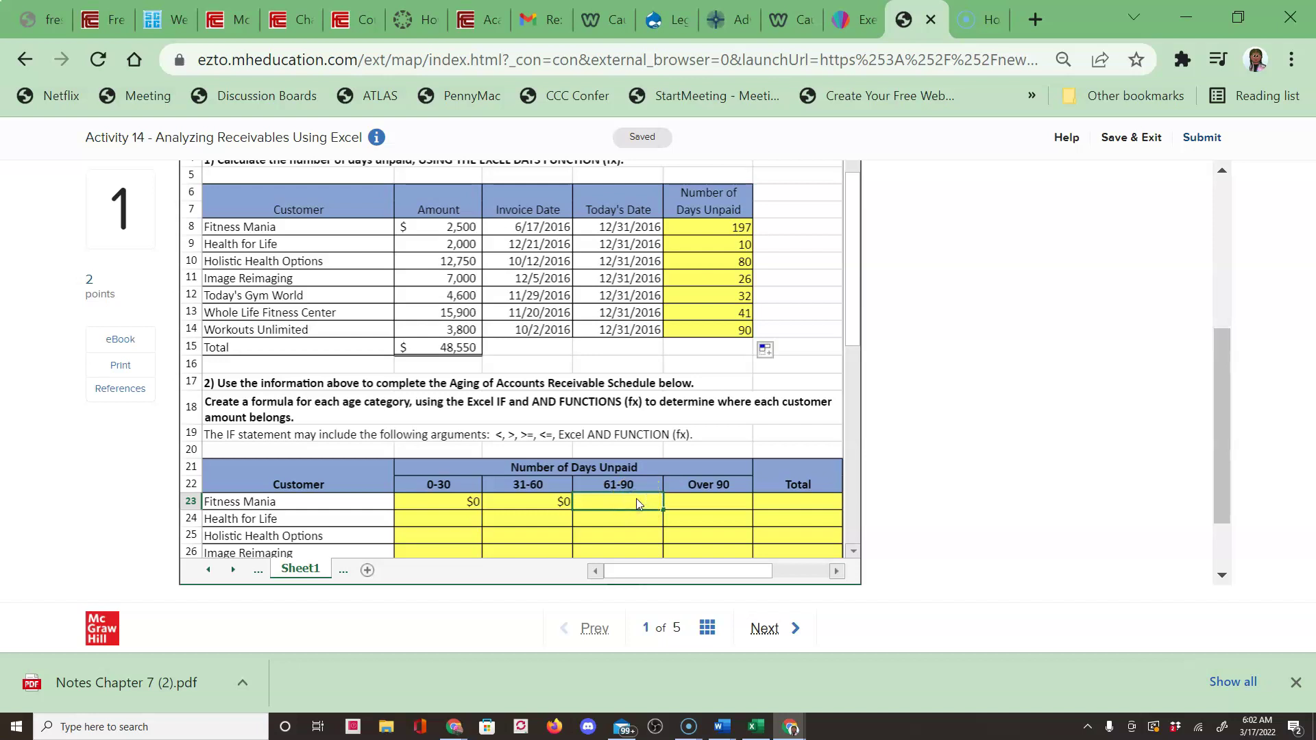
Step: Enter the formula =IF(AND(E8>60,E8<91),B8,0) in D23 for Fitness Mania's 61-90 days amount
text(=if)
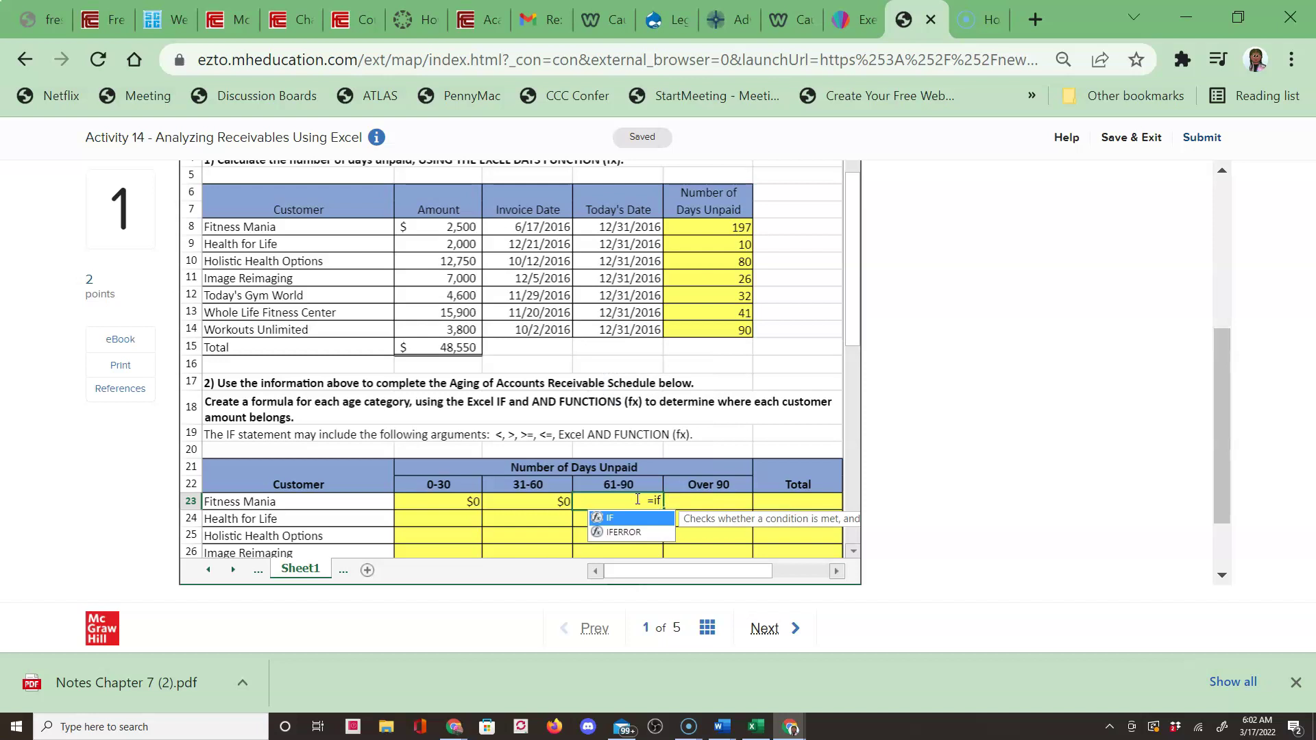
text((a)
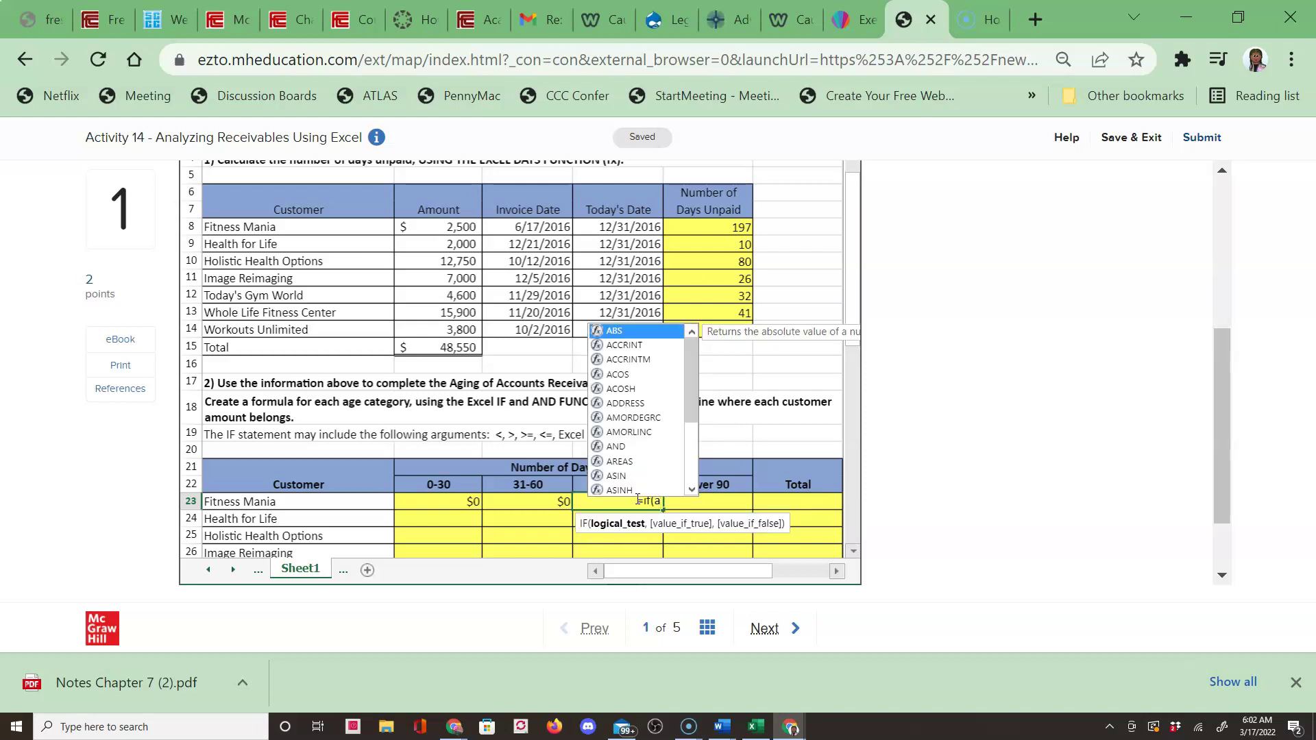
text(nd)
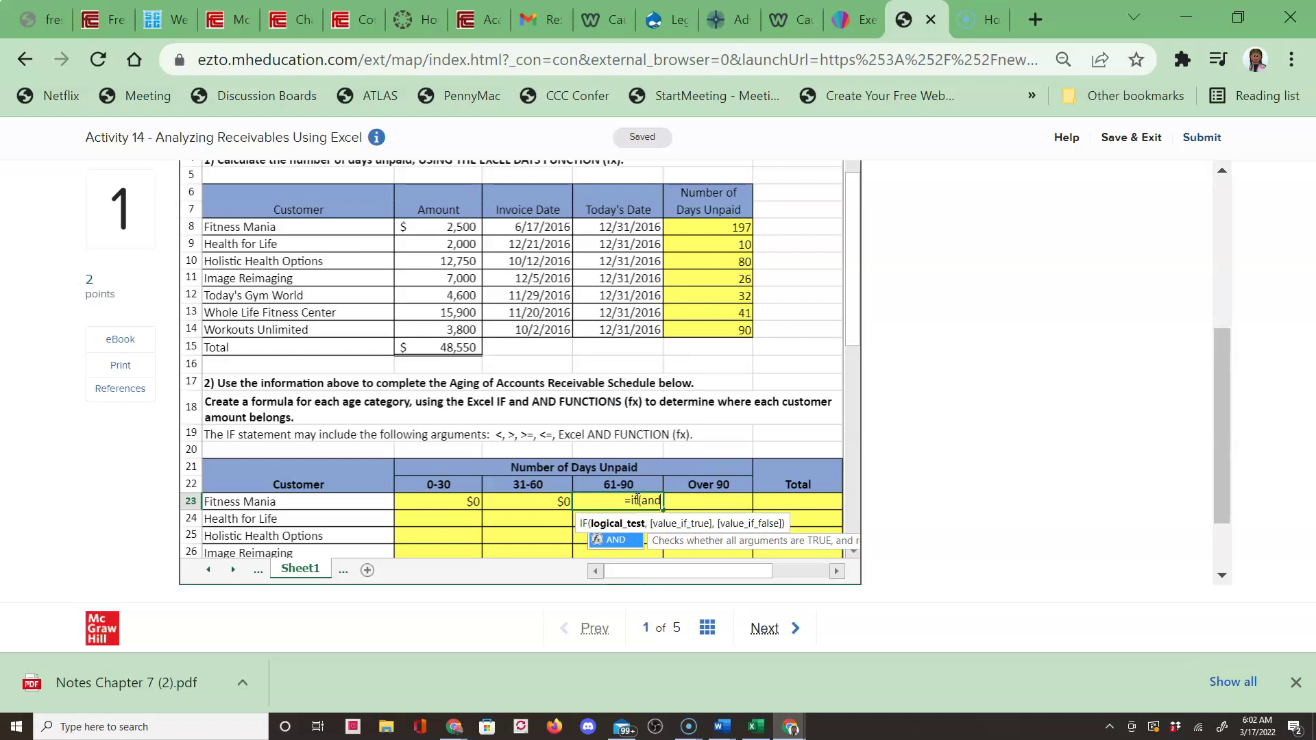
text(()
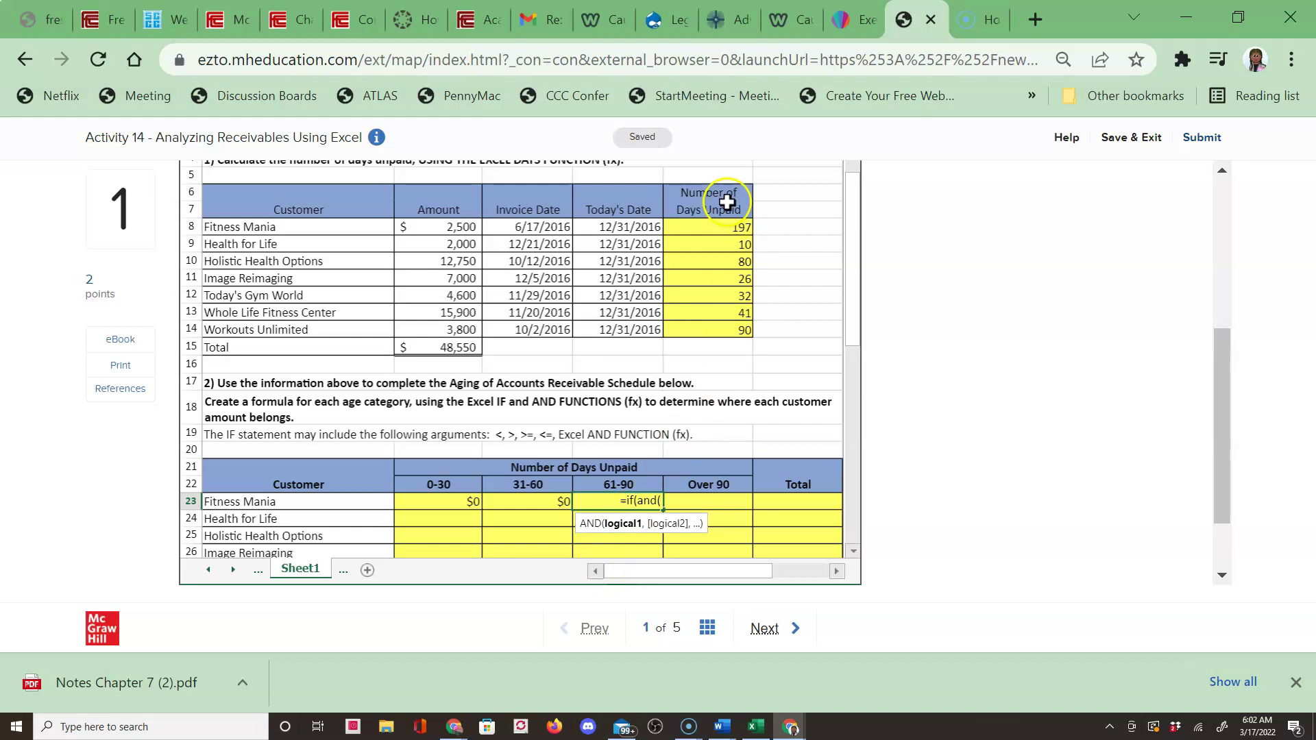
click(713, 222)
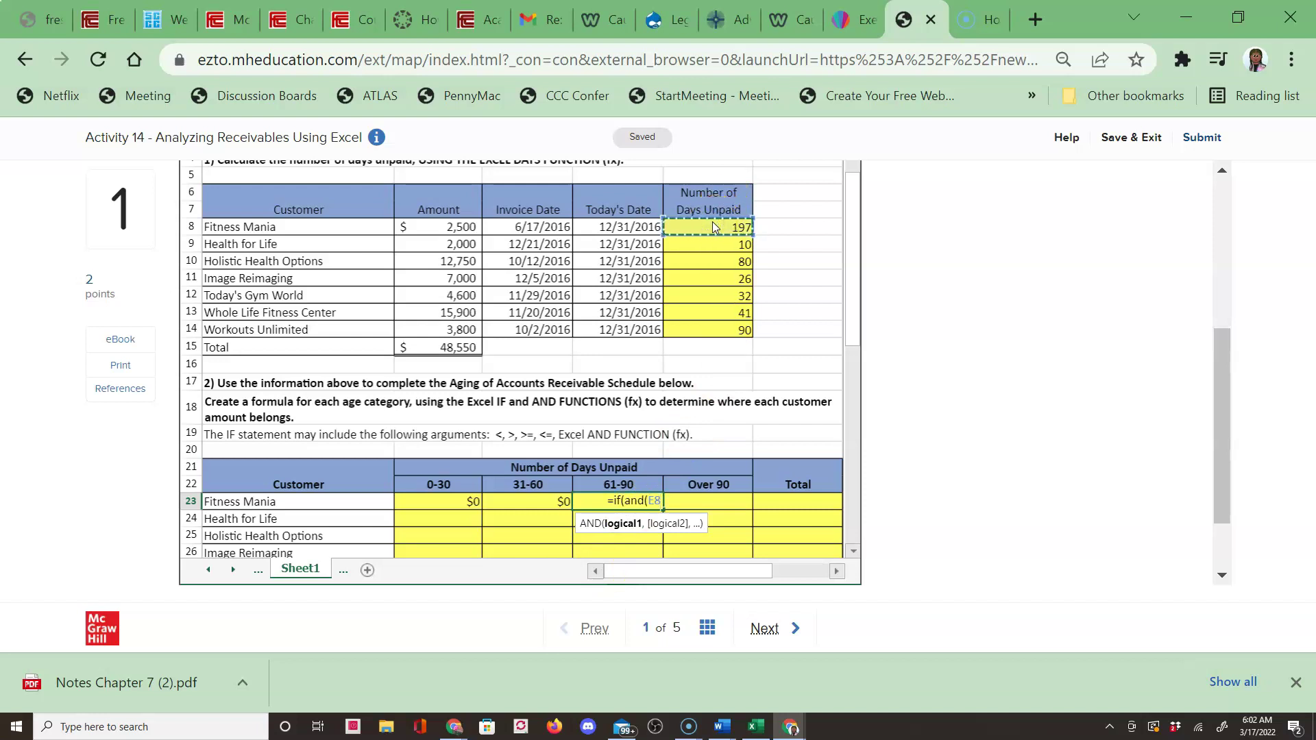
text(>)
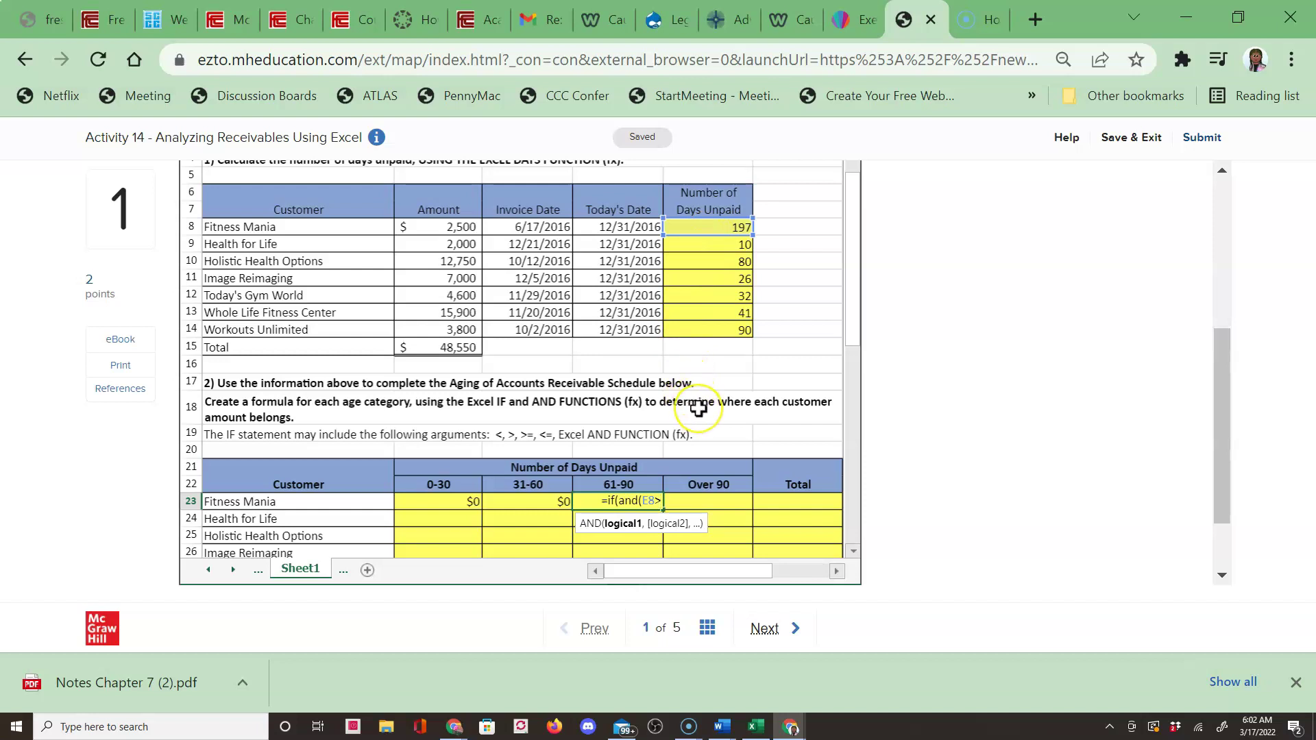
text(60,)
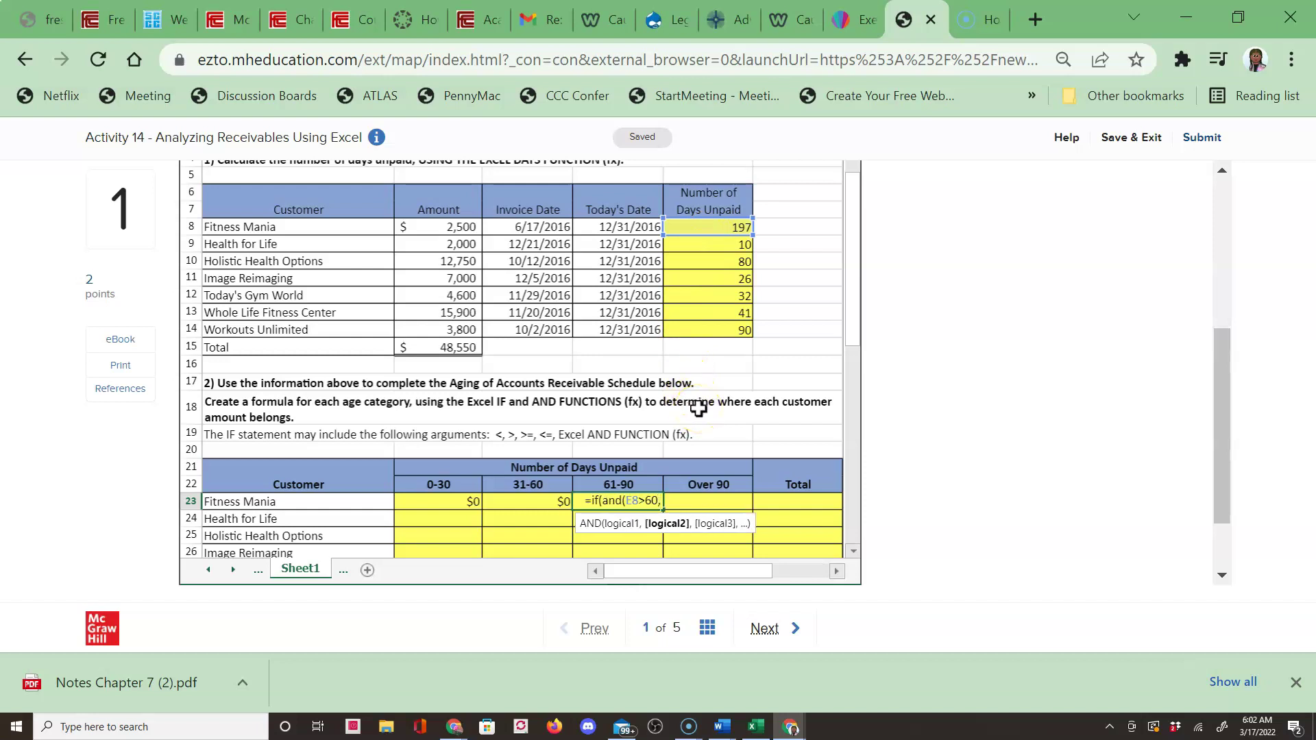
click(700, 232)
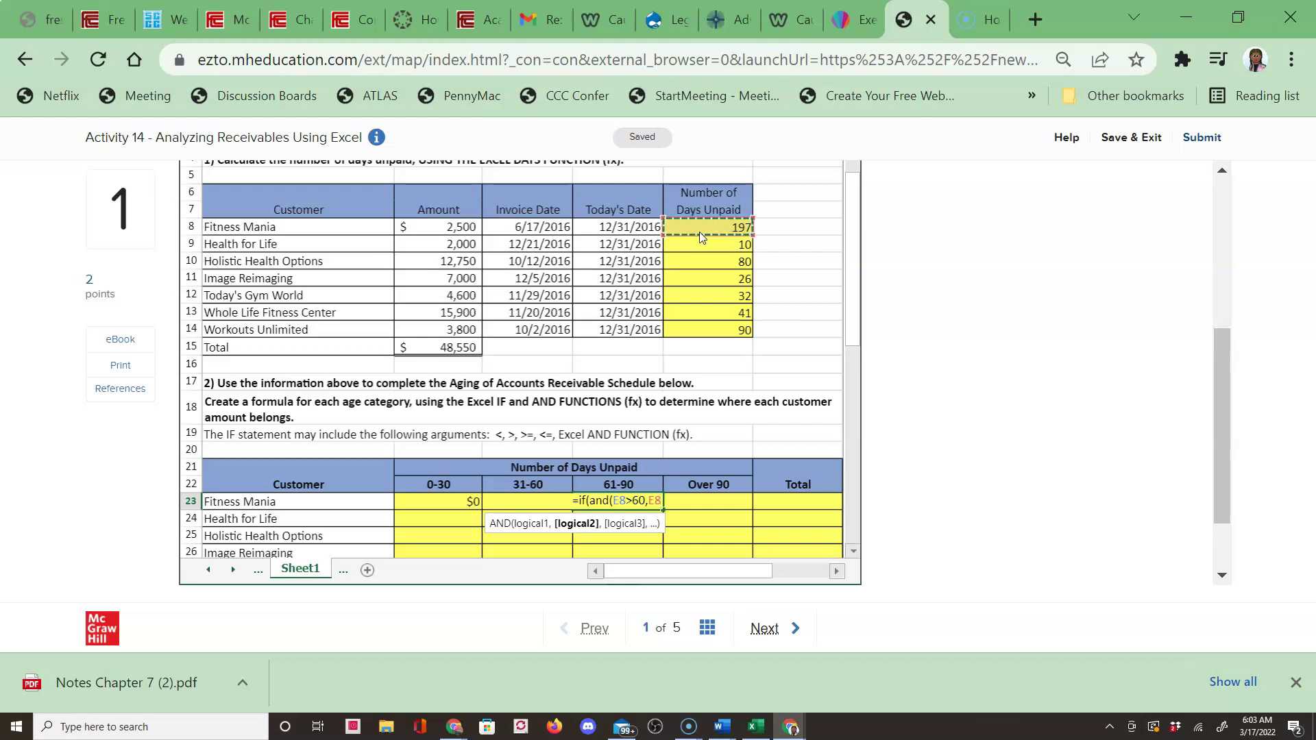
text(>)
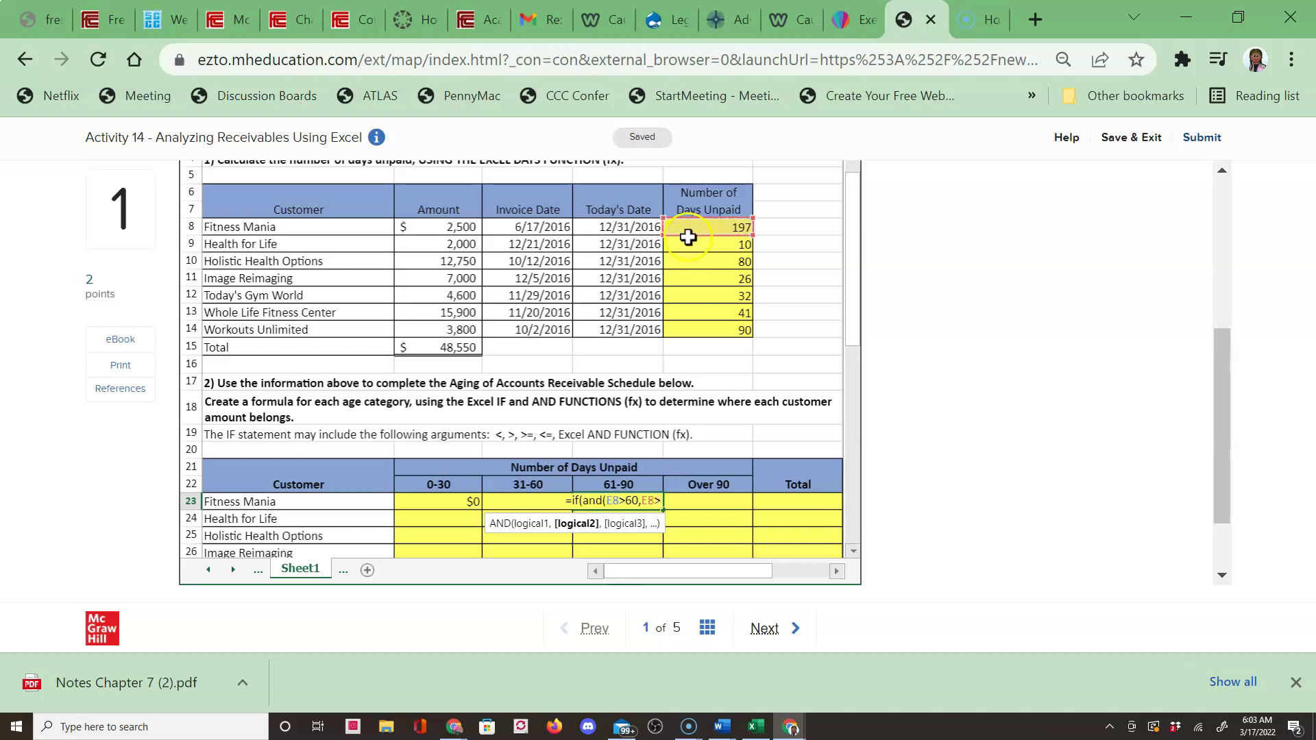
key(BackSpace)
text(<91)
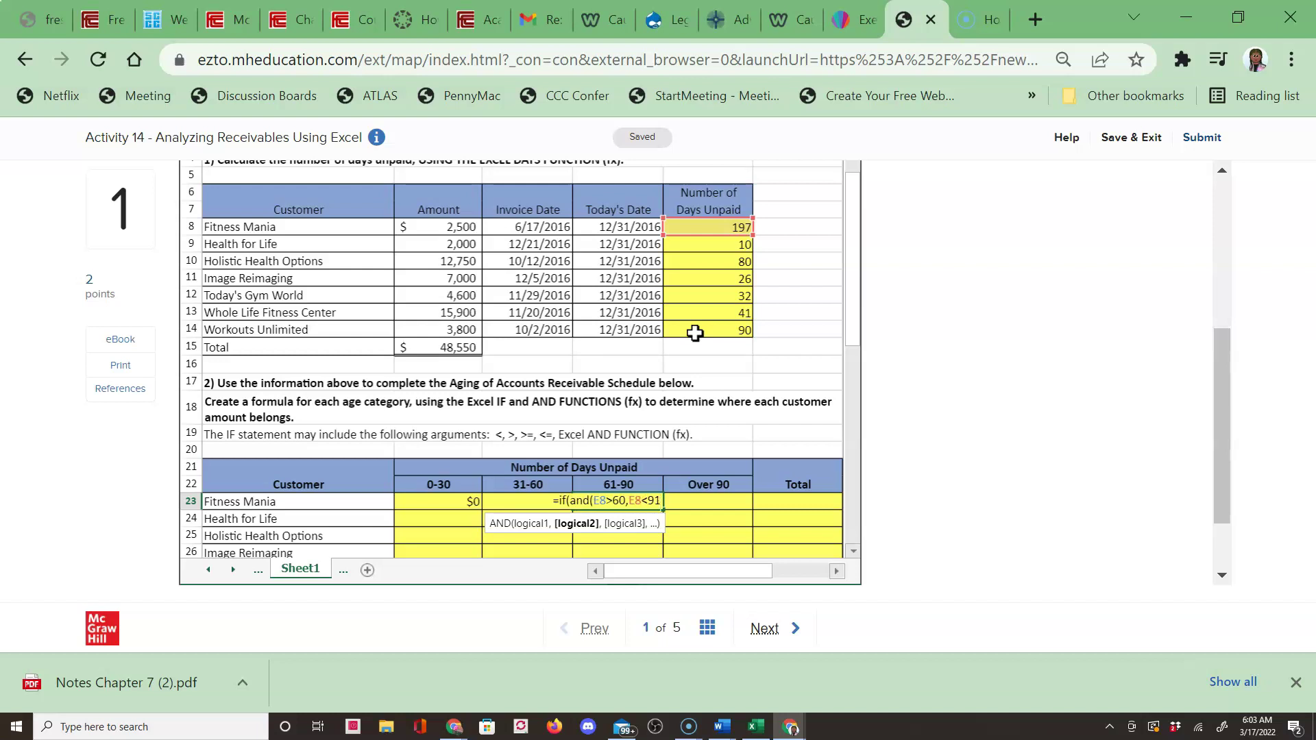
text())
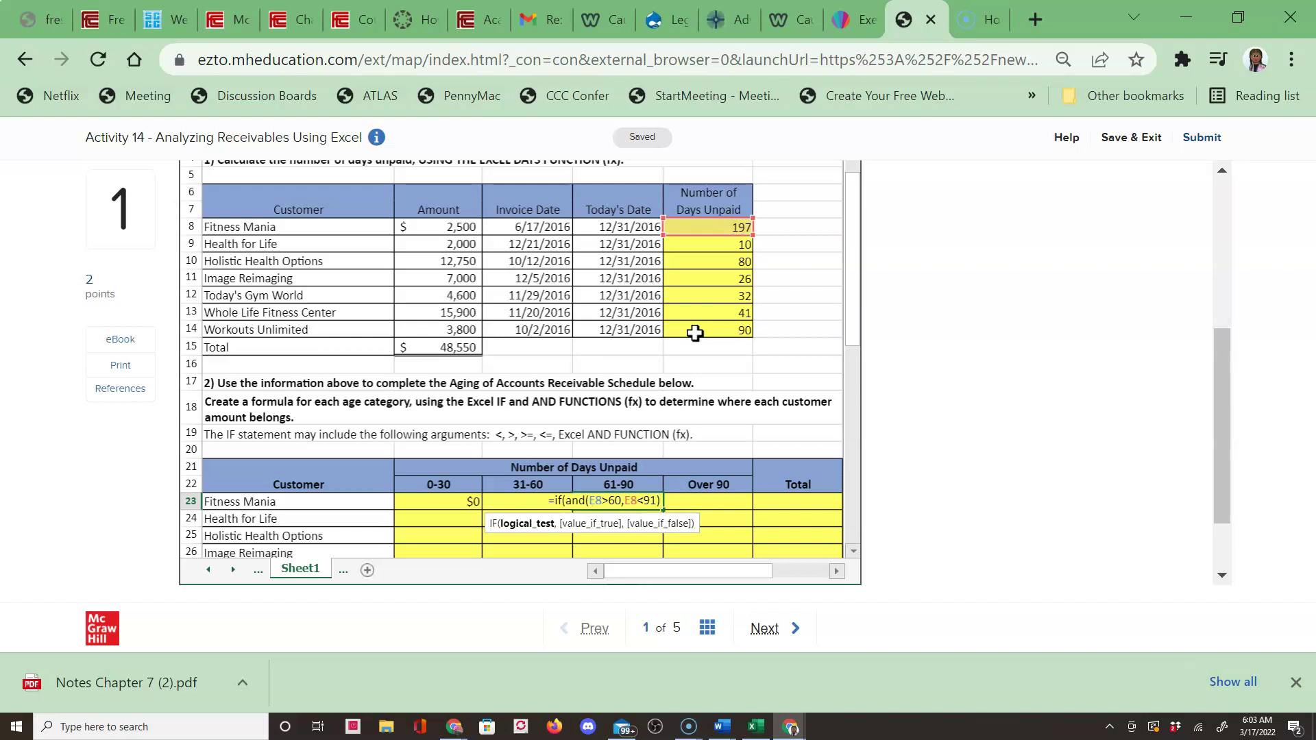
text(,)
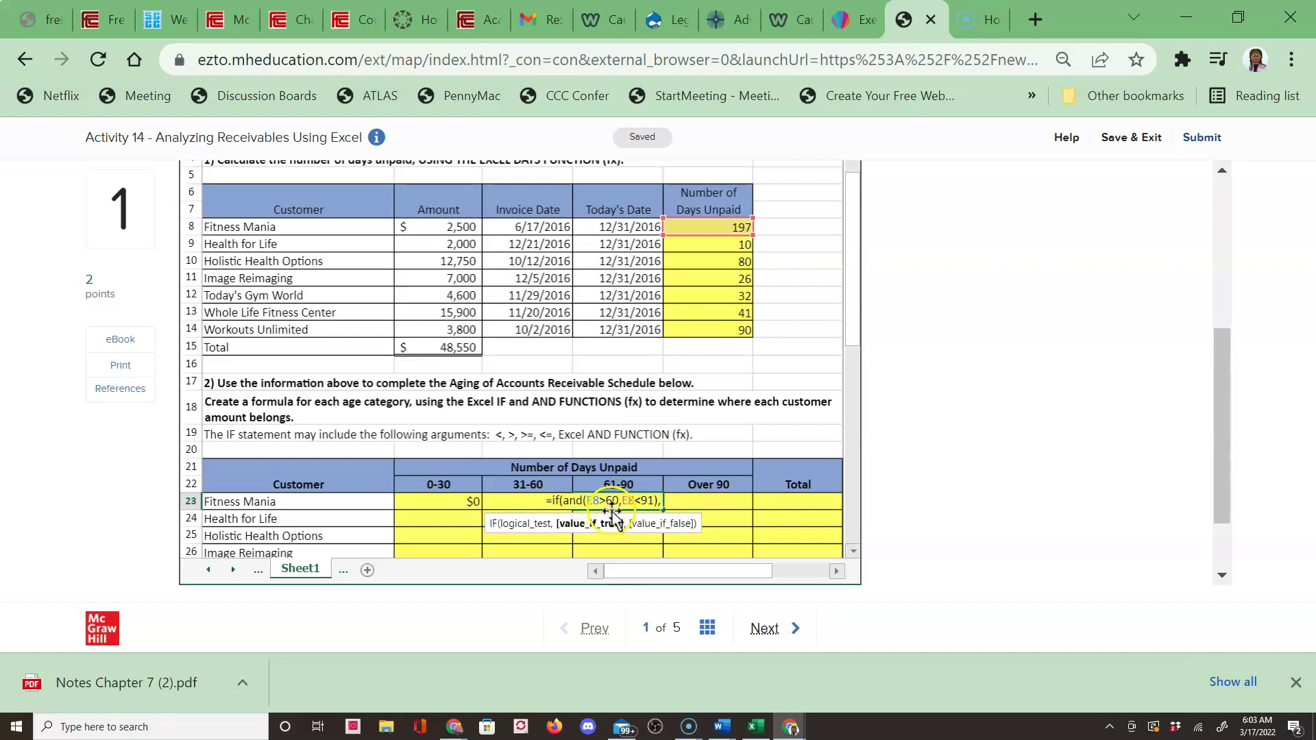
click(448, 226)
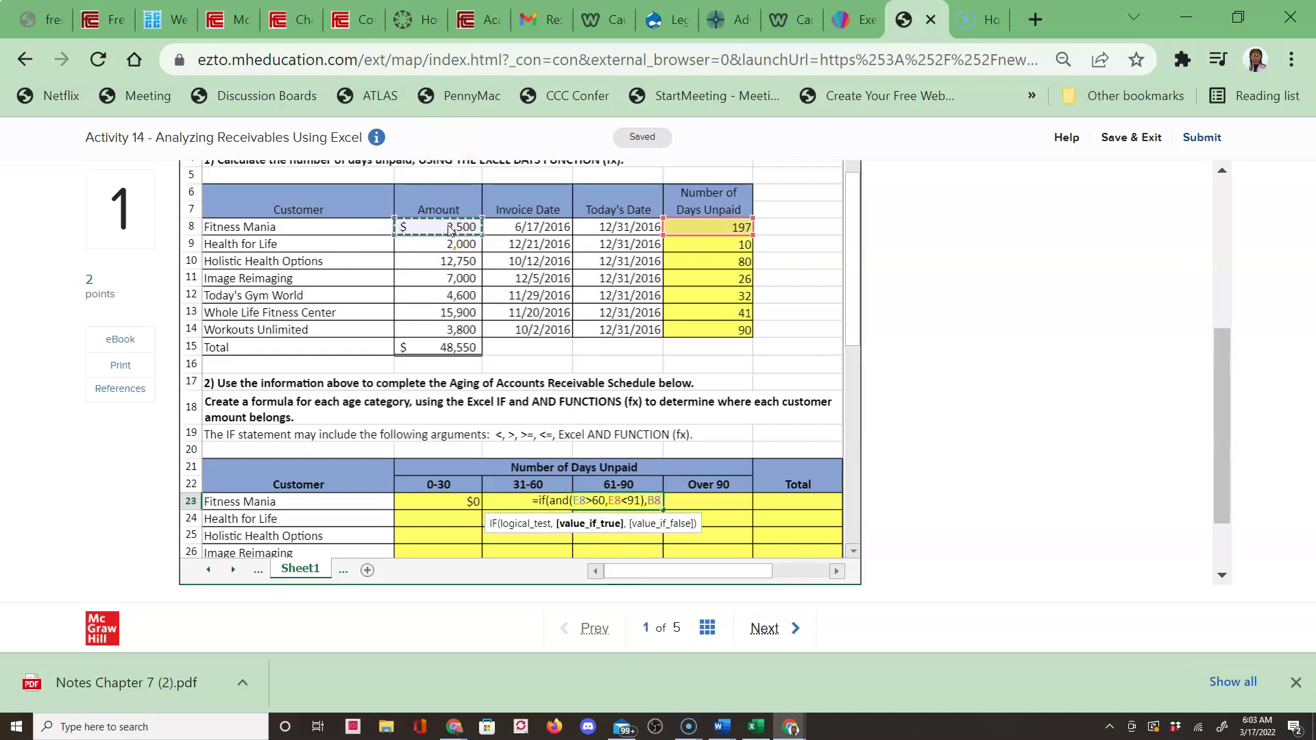
text(,)
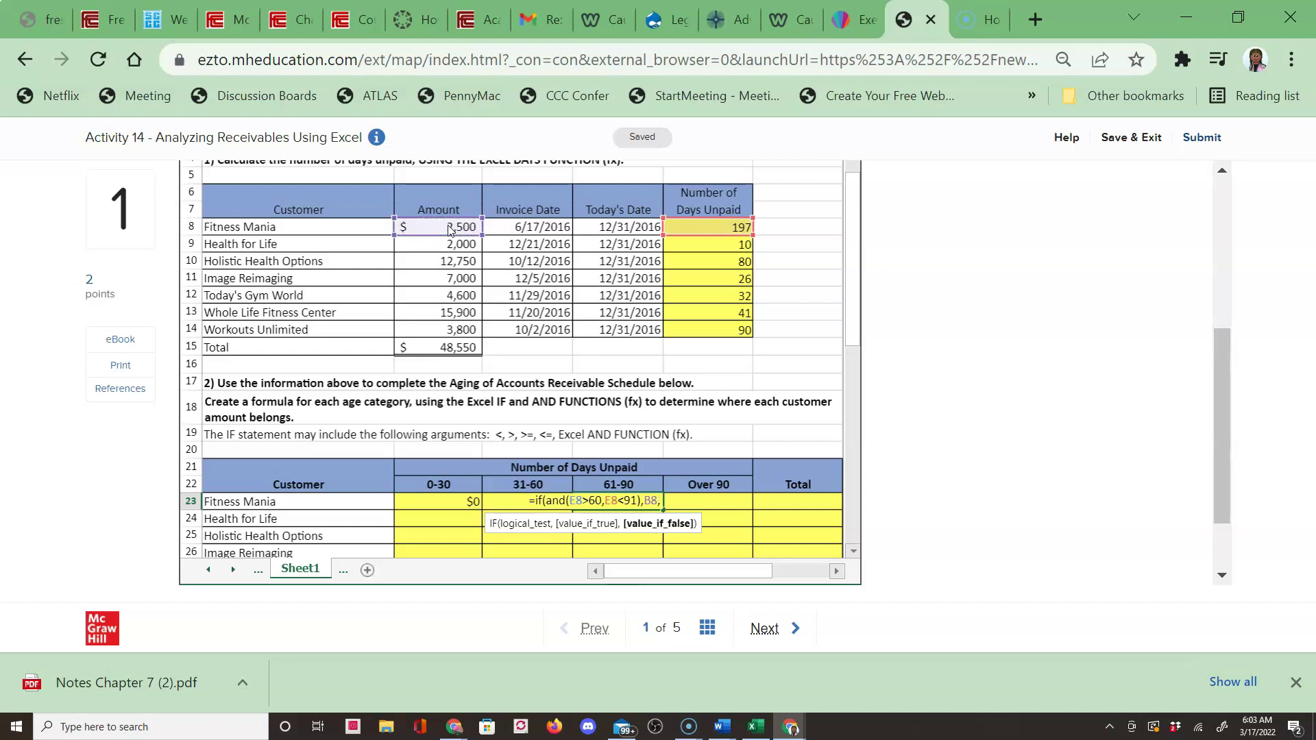
text(0)
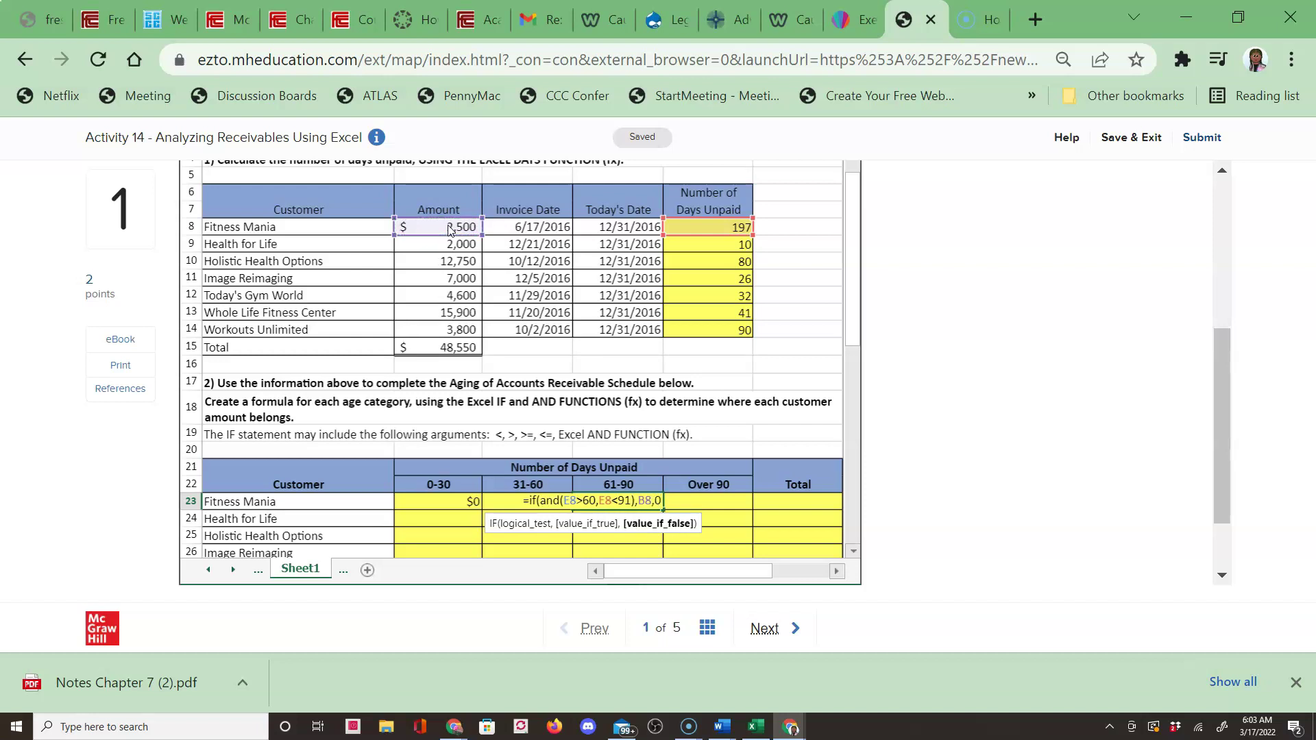
text())
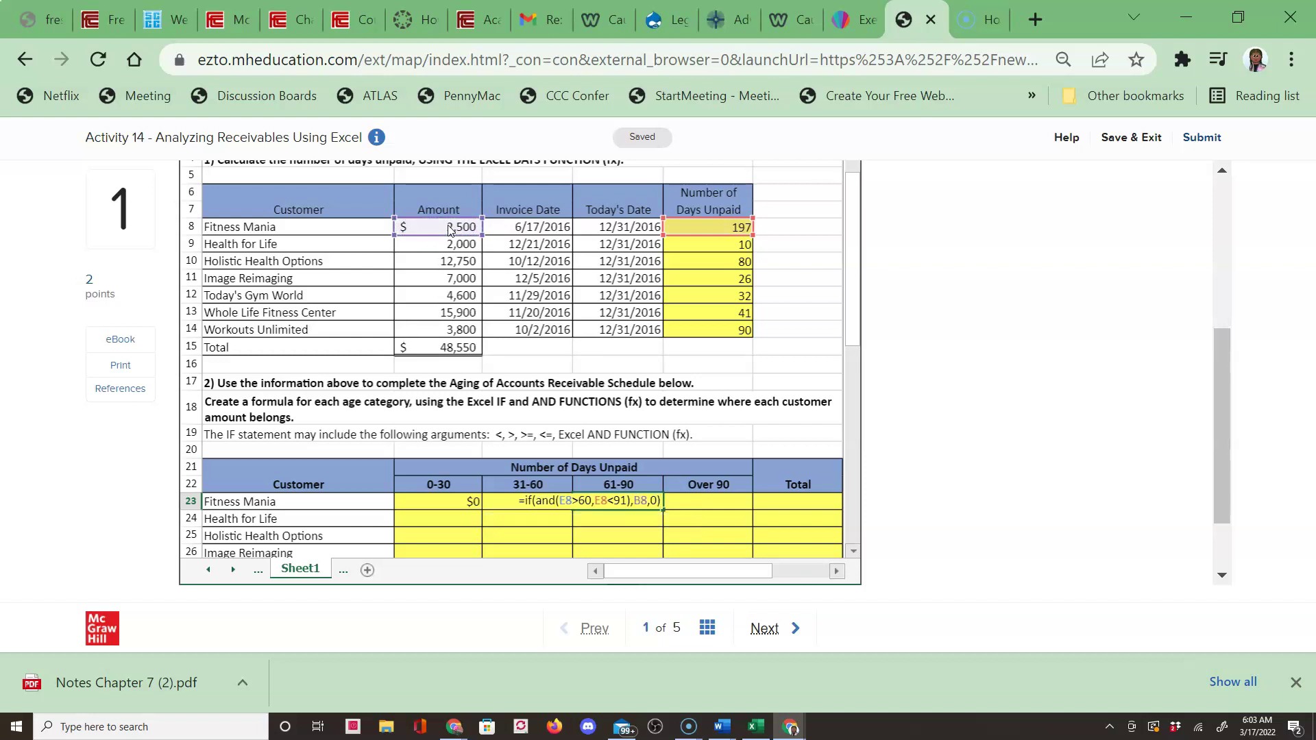
click(549, 502)
key(Return)
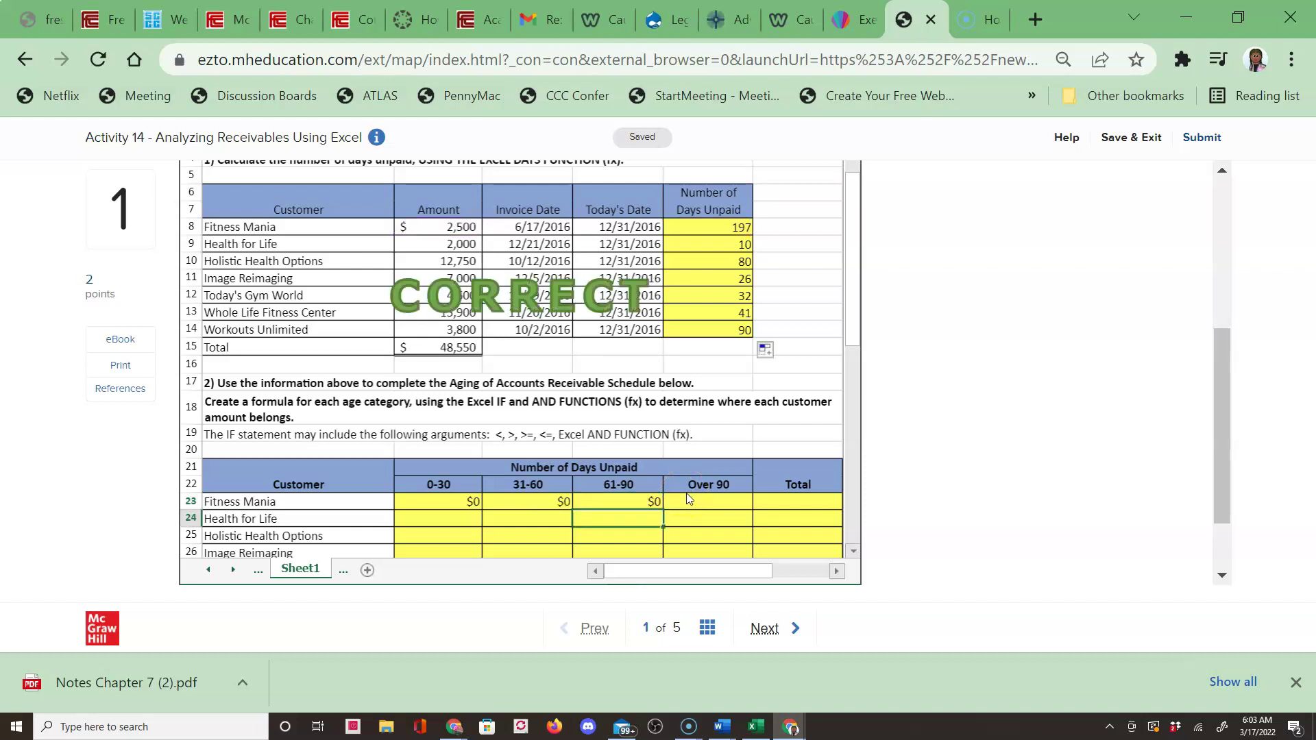
Step: Enter the formula =IF(E8>90,B8,0) in E23 for Fitness Mania's over 90 days amount
click(684, 503)
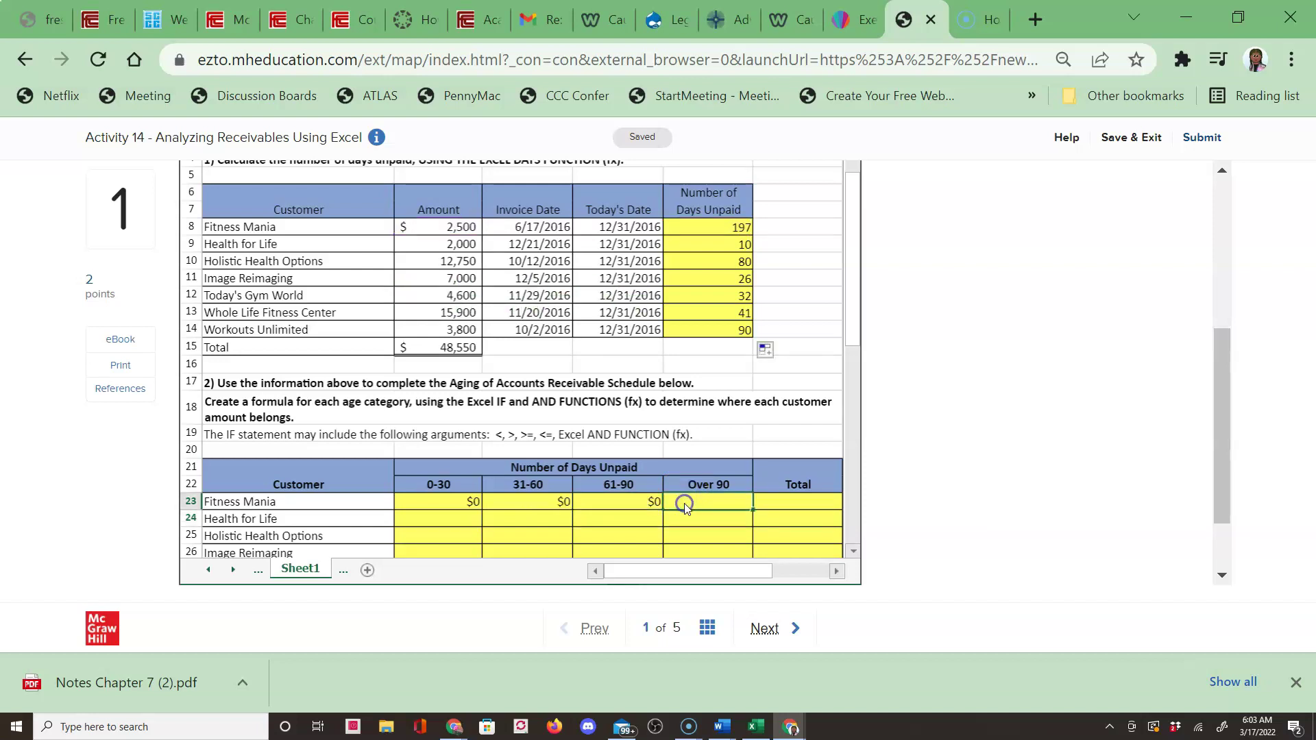
text(=If)
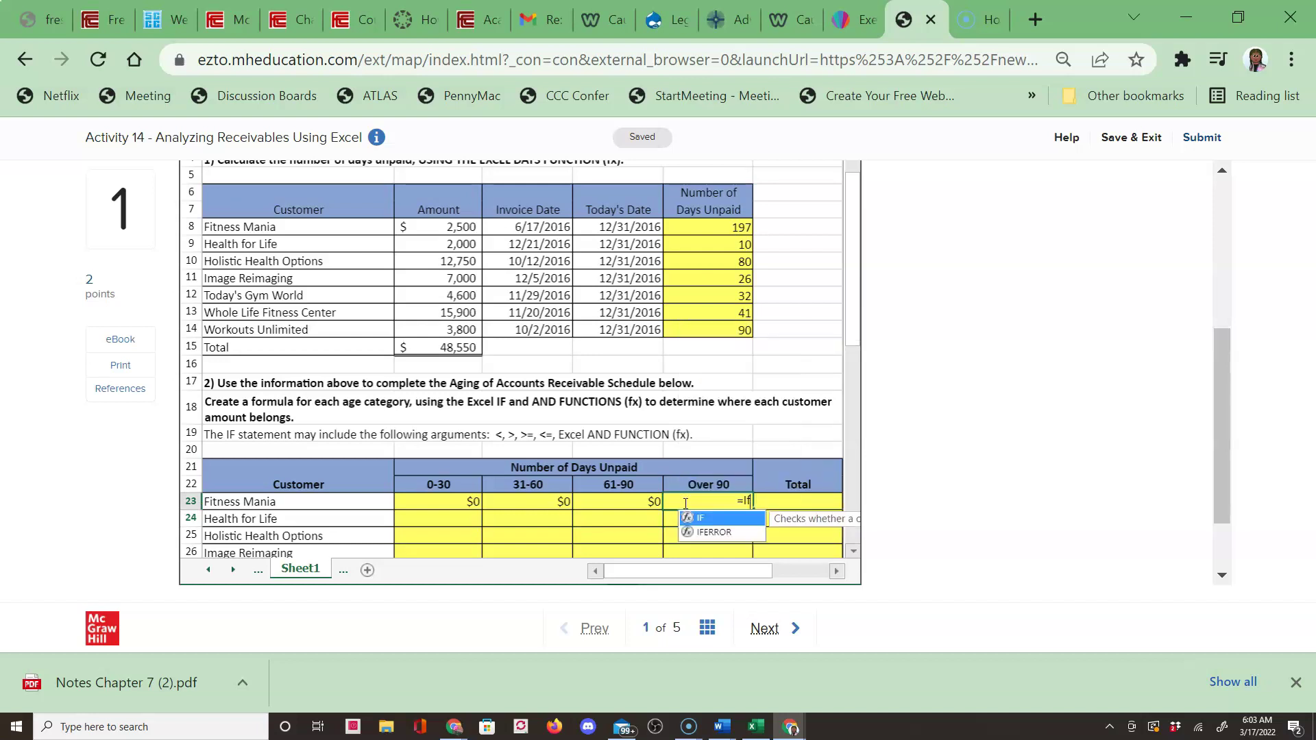
text(()
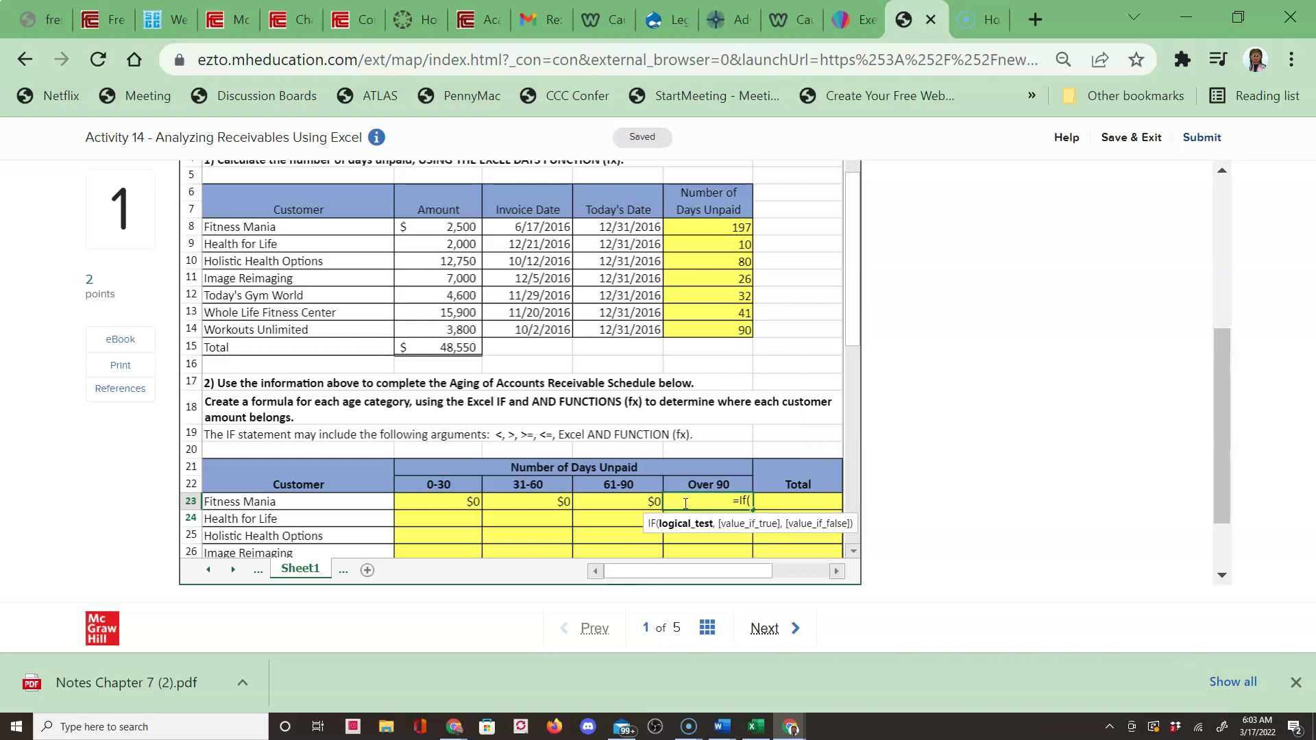
click(728, 224)
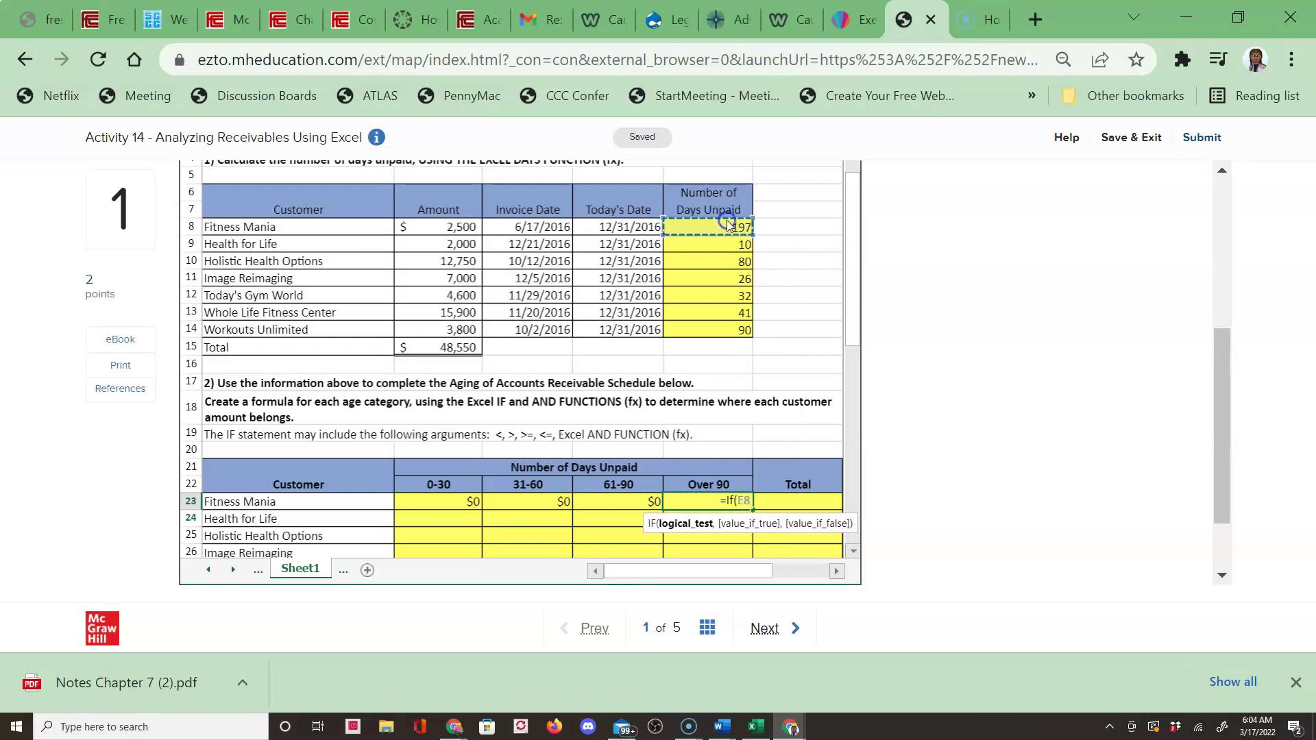
text(>909)
key(BackSpace)
text(,)
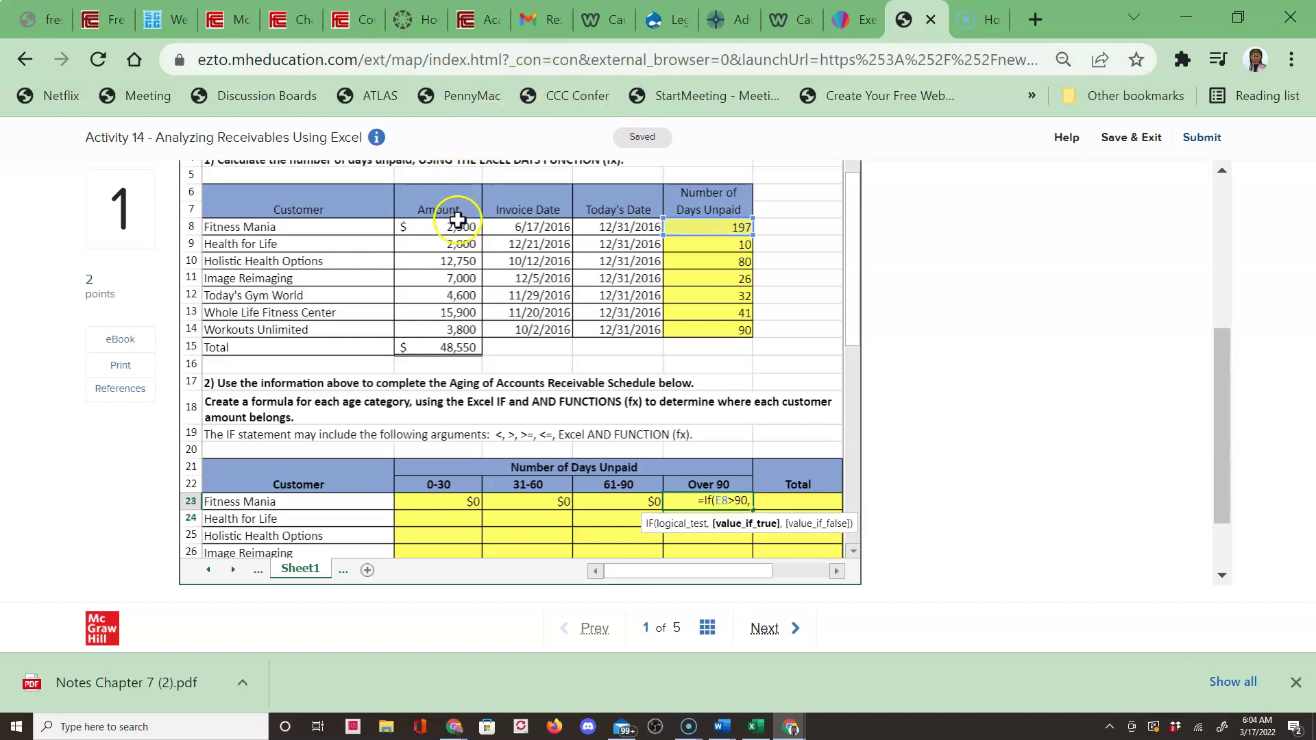
click(457, 225)
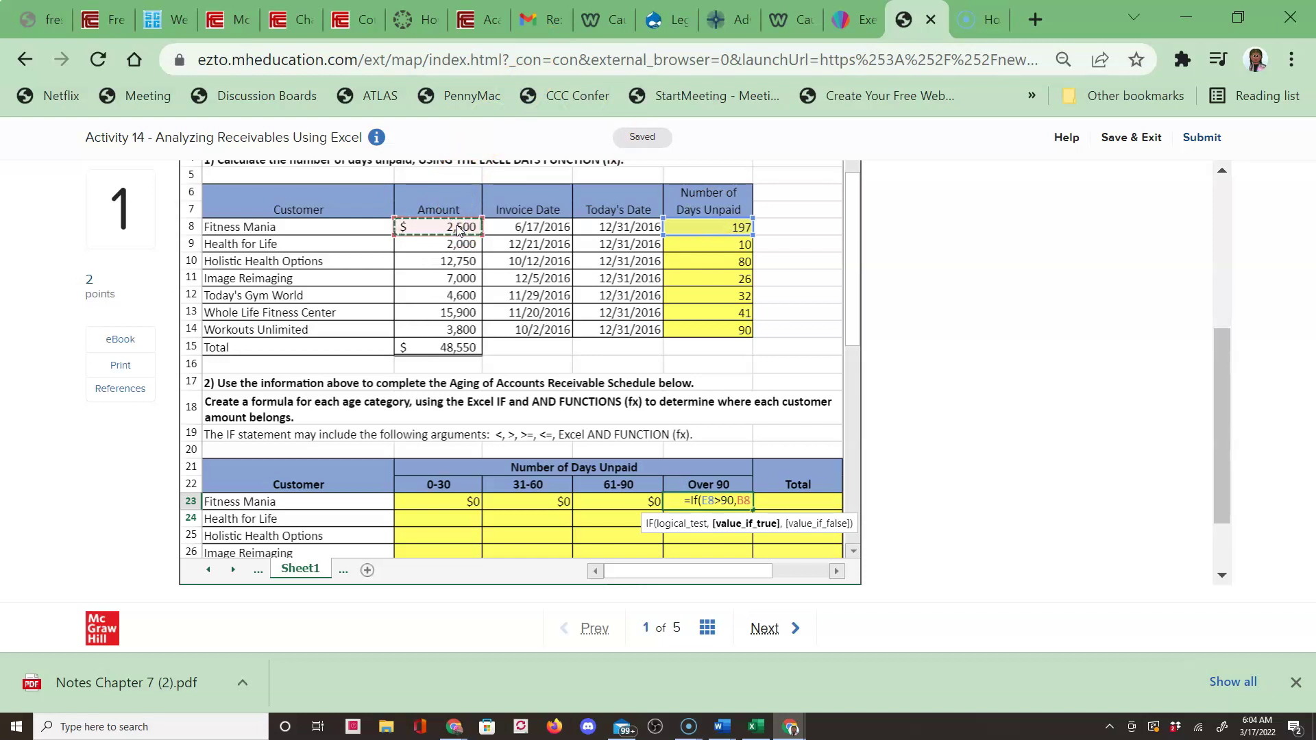
text(,0)
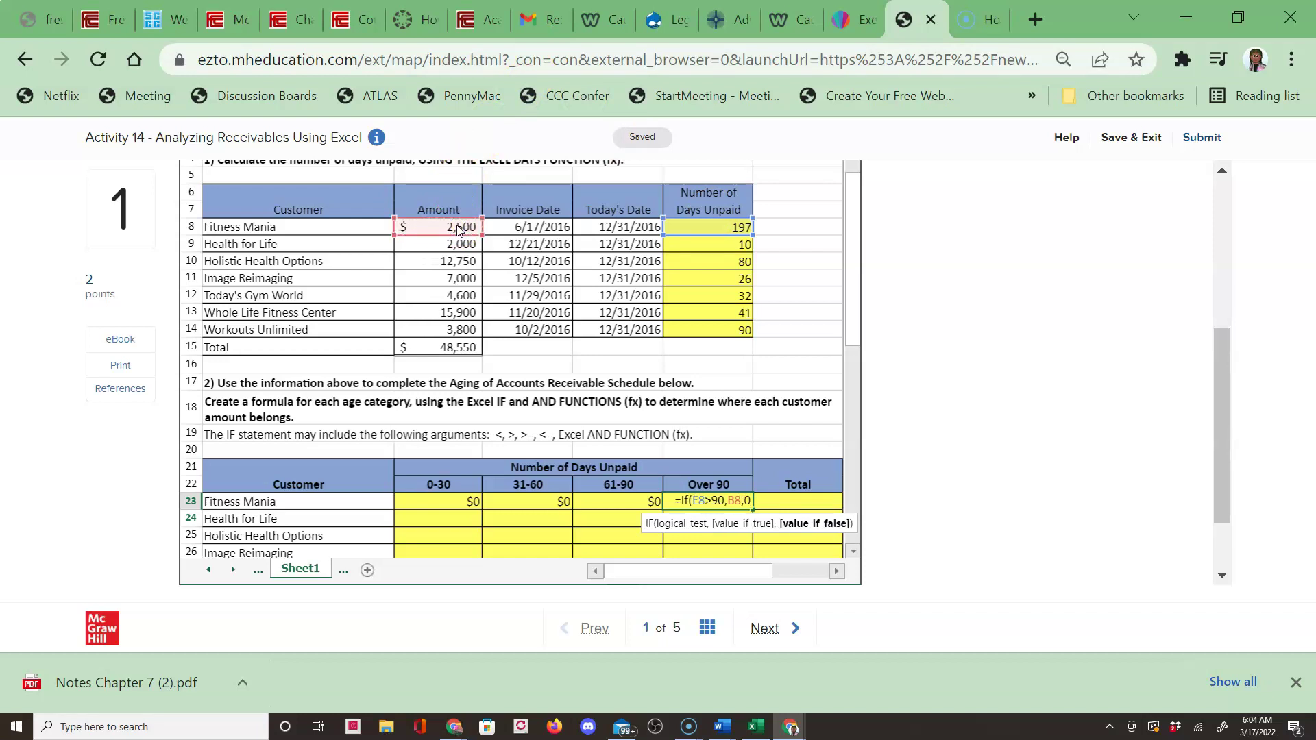
text())
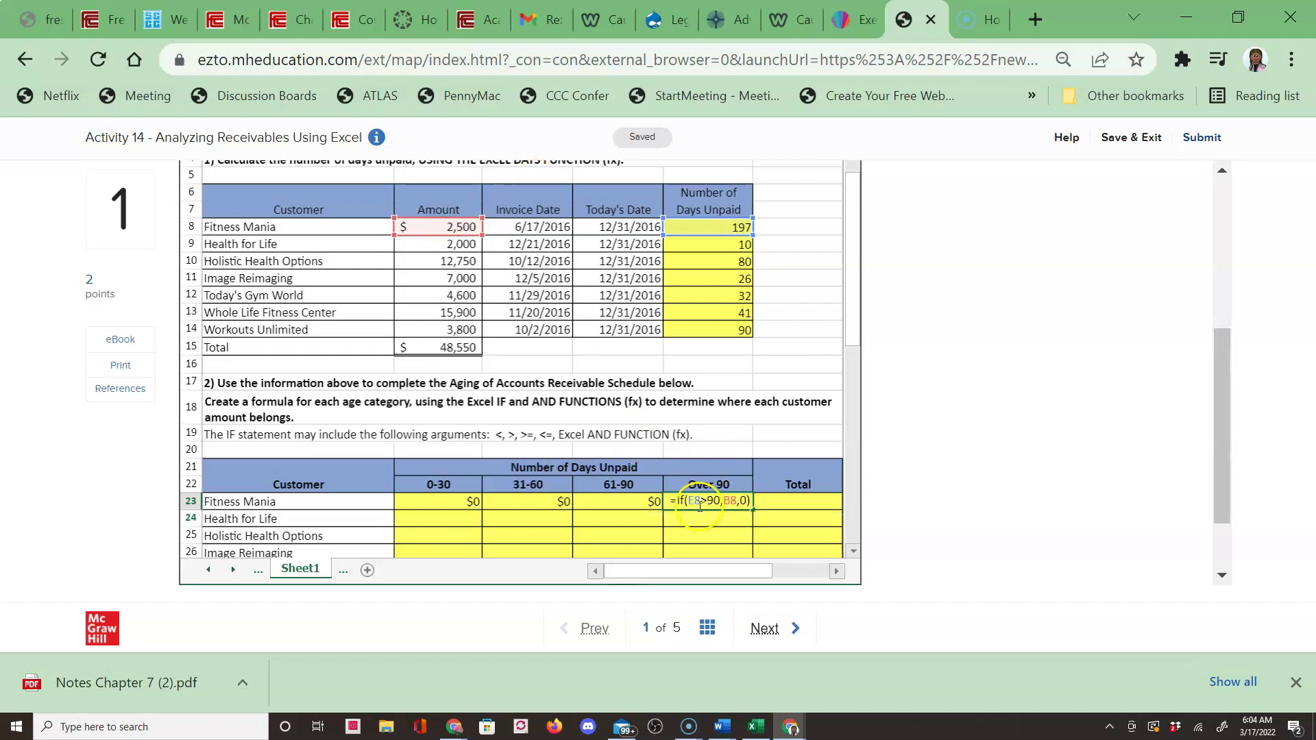
key(Return)
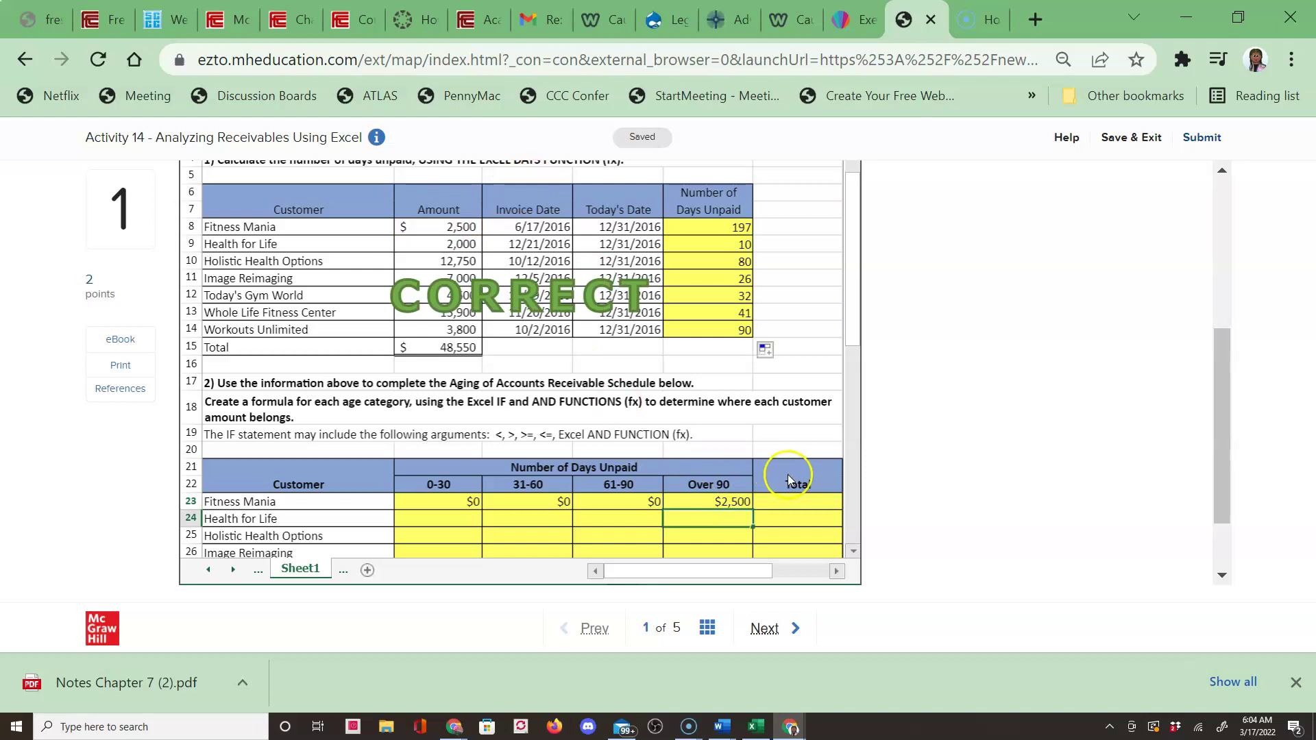
Step: Total Fitness Mania's aging amounts in F23 with =SUM(B23:E23)
click(787, 501)
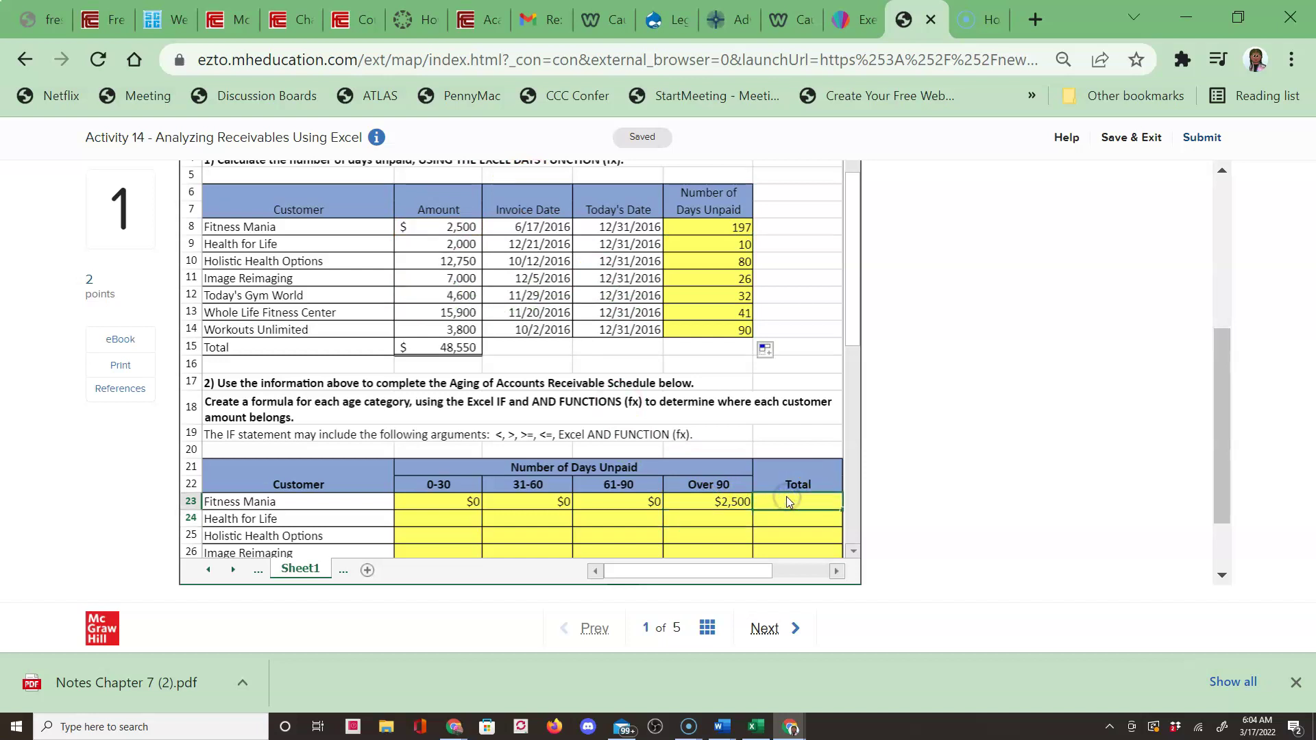
text(=sum()
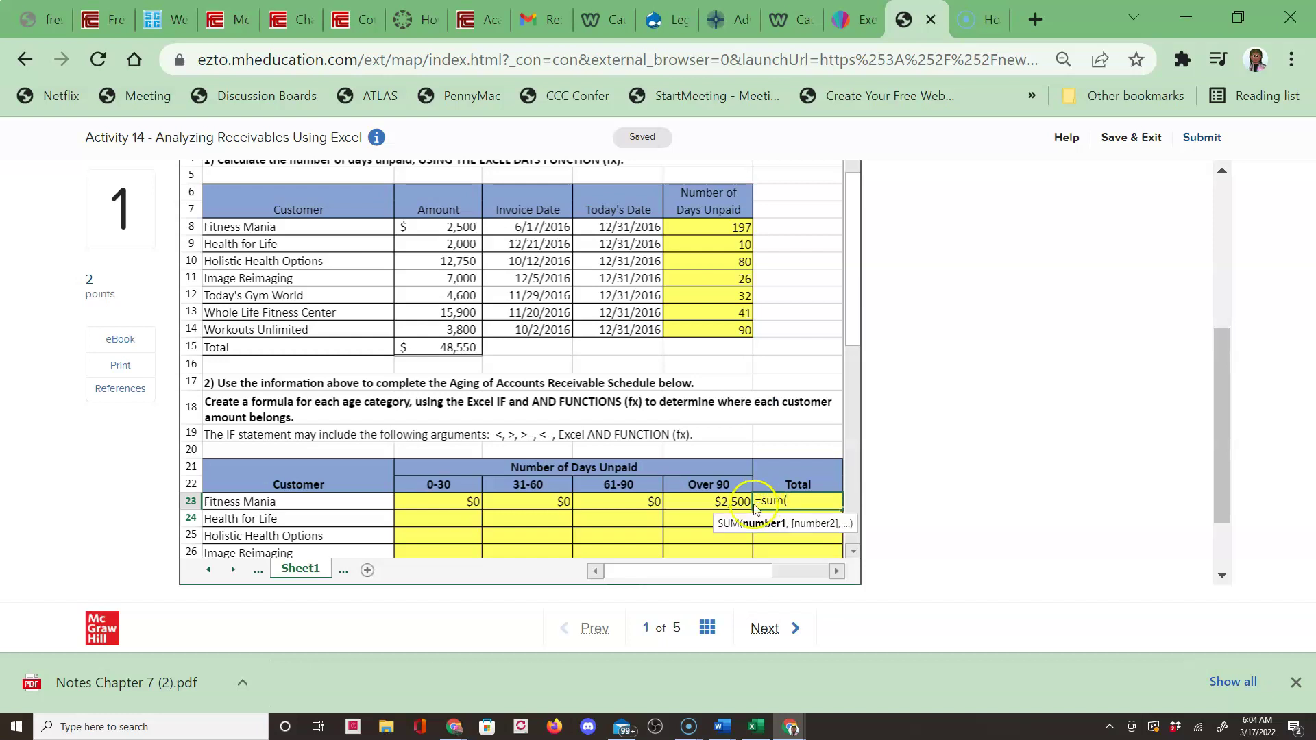
drag(727, 504, 455, 497)
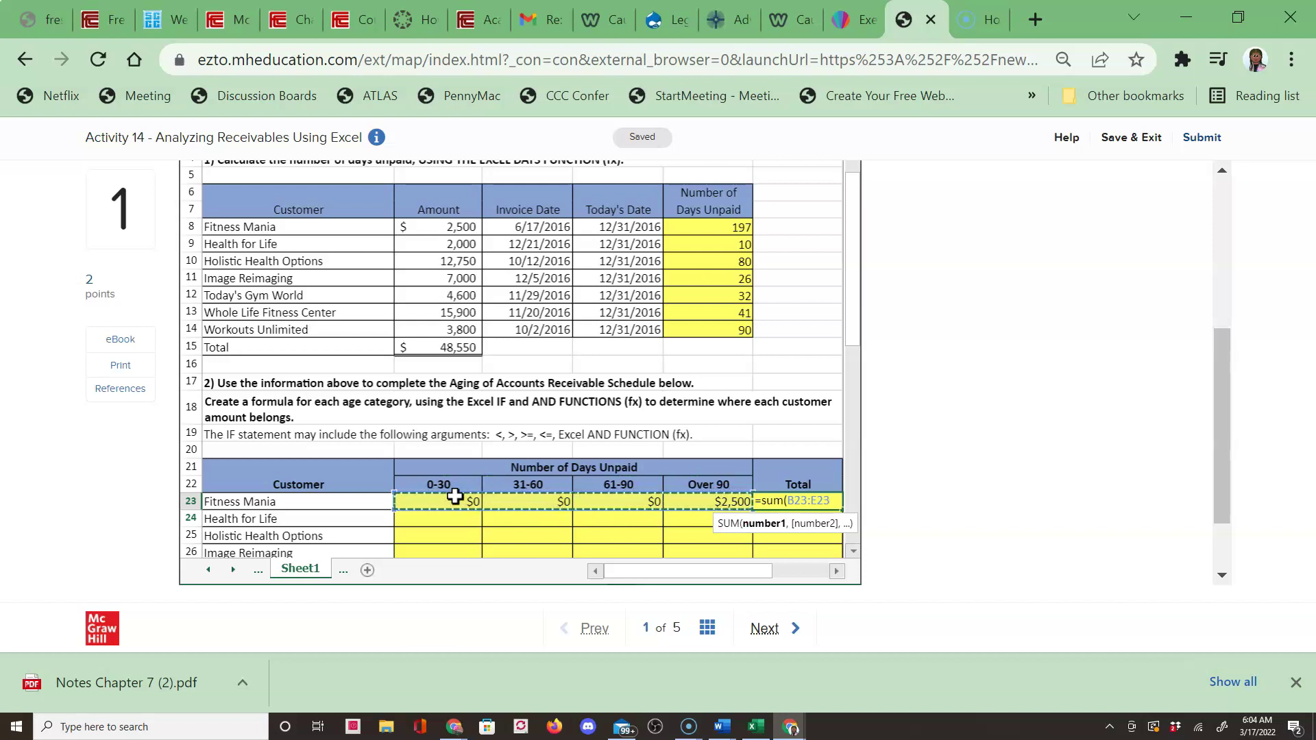
key(Return)
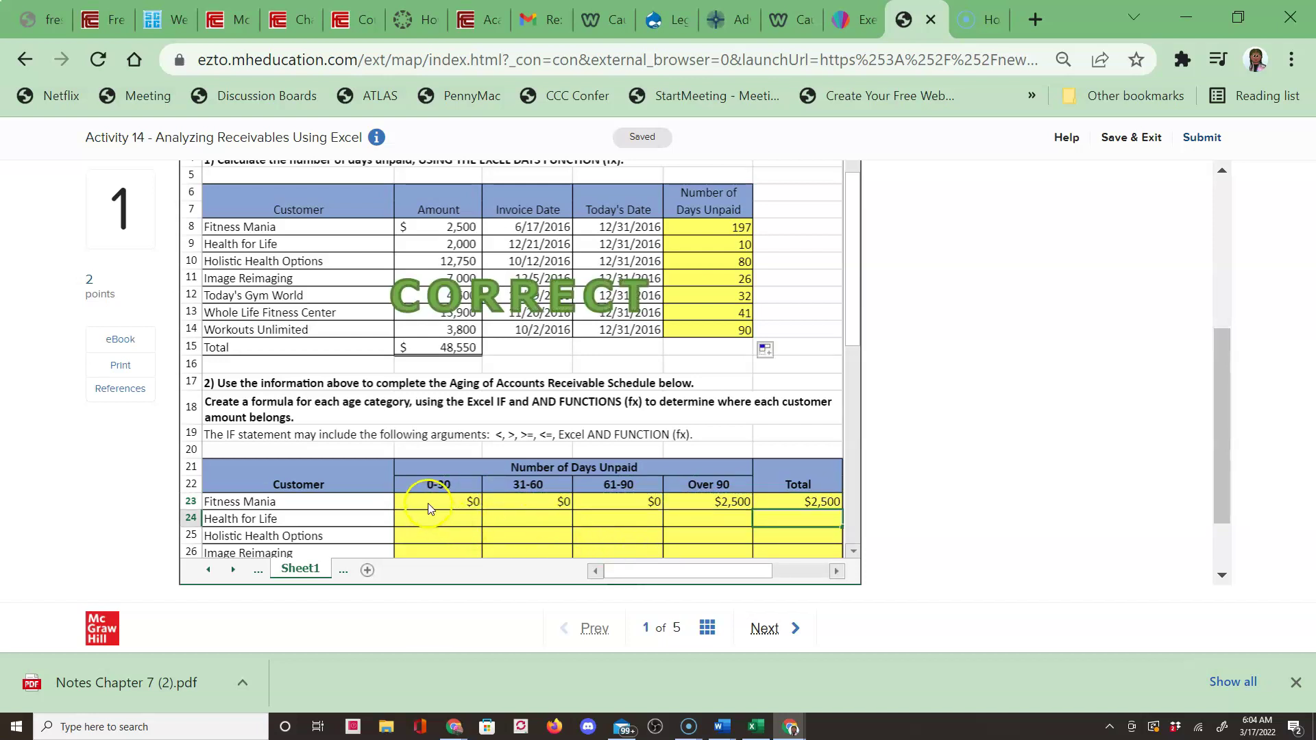
Step: Fill the Fitness Mania formulas in B23:F23 down through row 29 for the remaining customers
drag(428, 500, 775, 503)
click(857, 553)
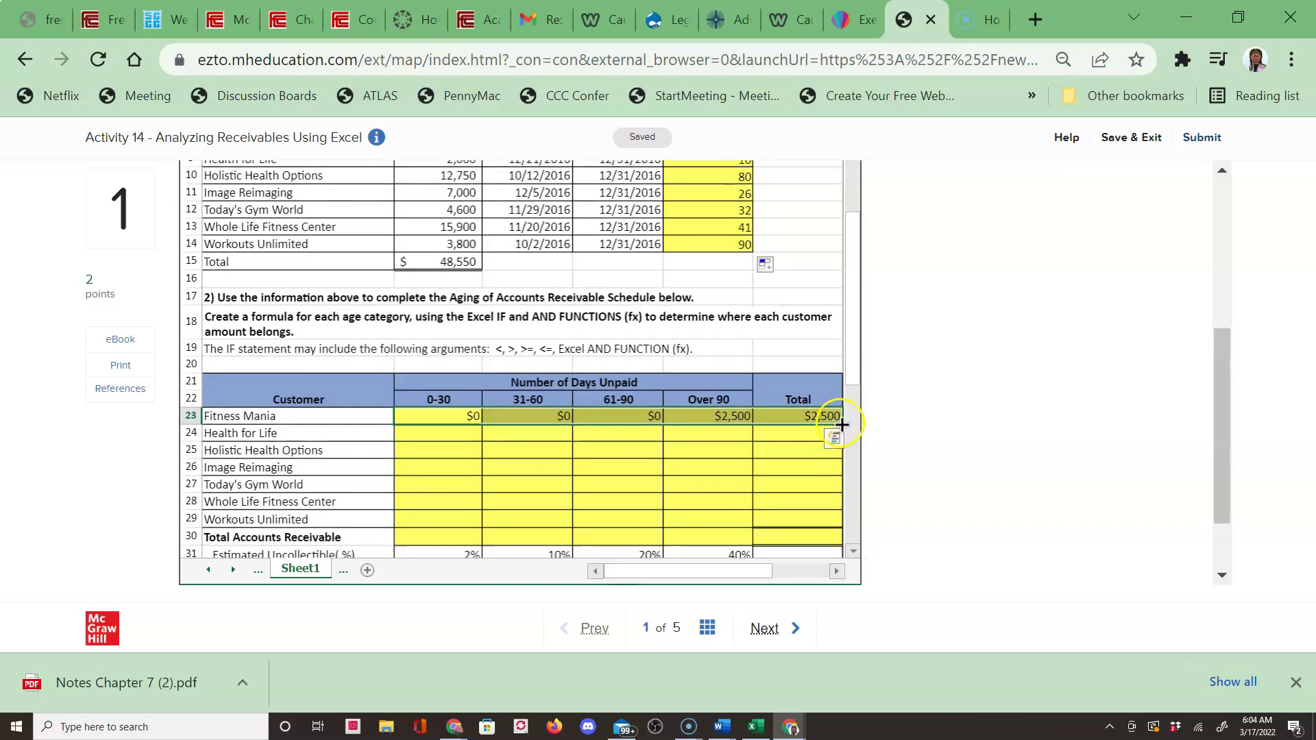
drag(842, 423, 835, 533)
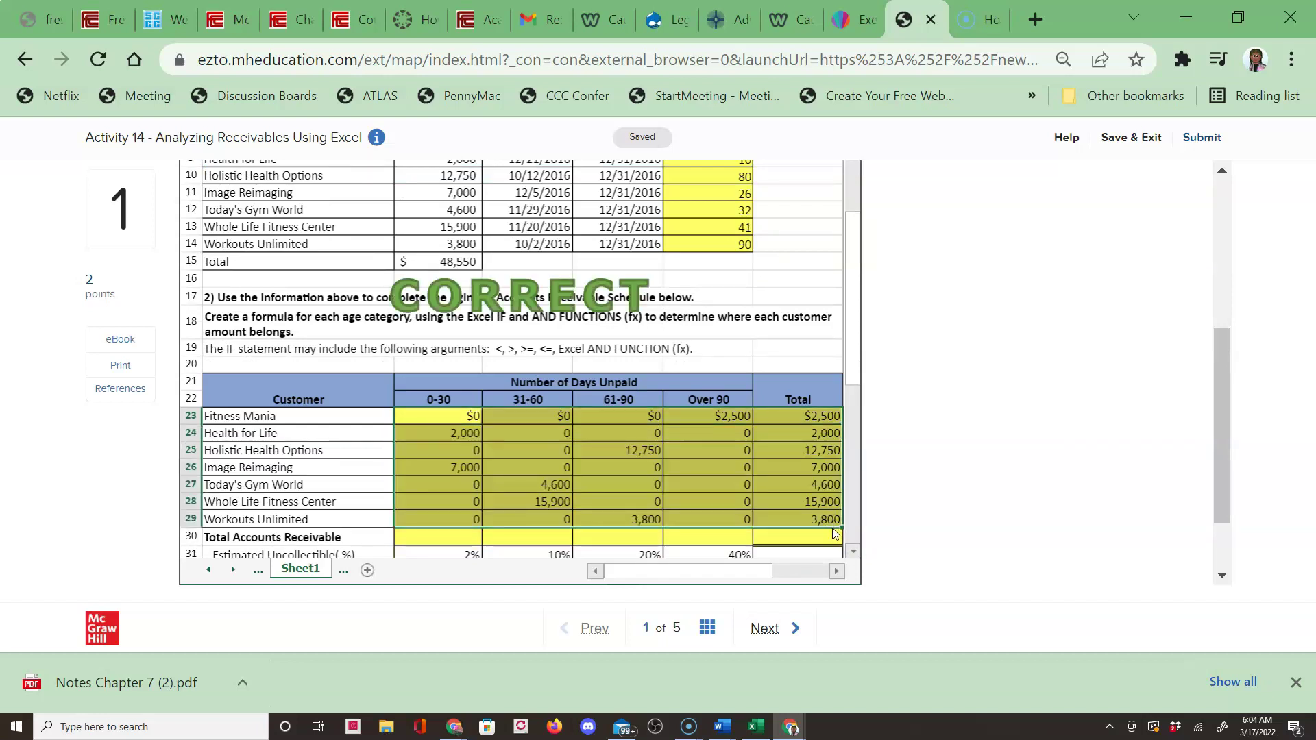
Step: Examine the Total Accounts Receivable and Estimated Uncollectible rows and the adjusting journal entry requirements in parts 3 and 4
scroll(835, 533, down, 1)
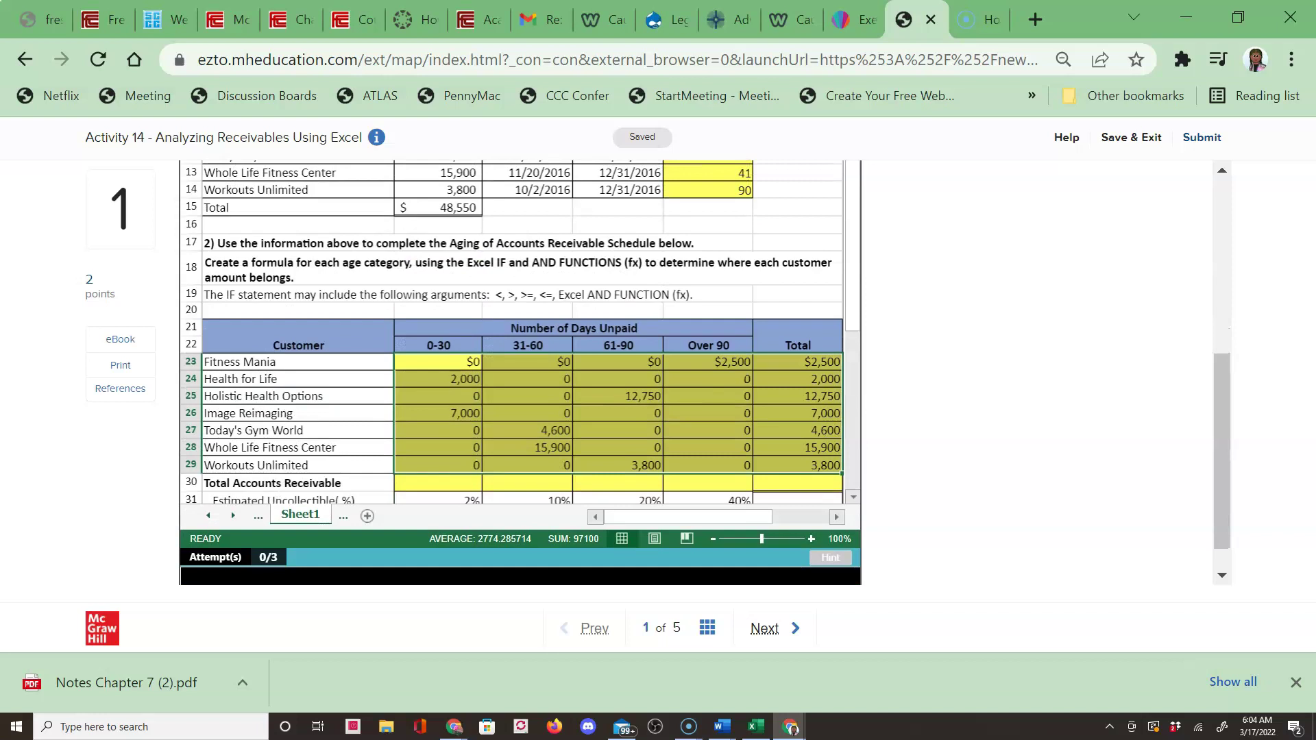
click(853, 497)
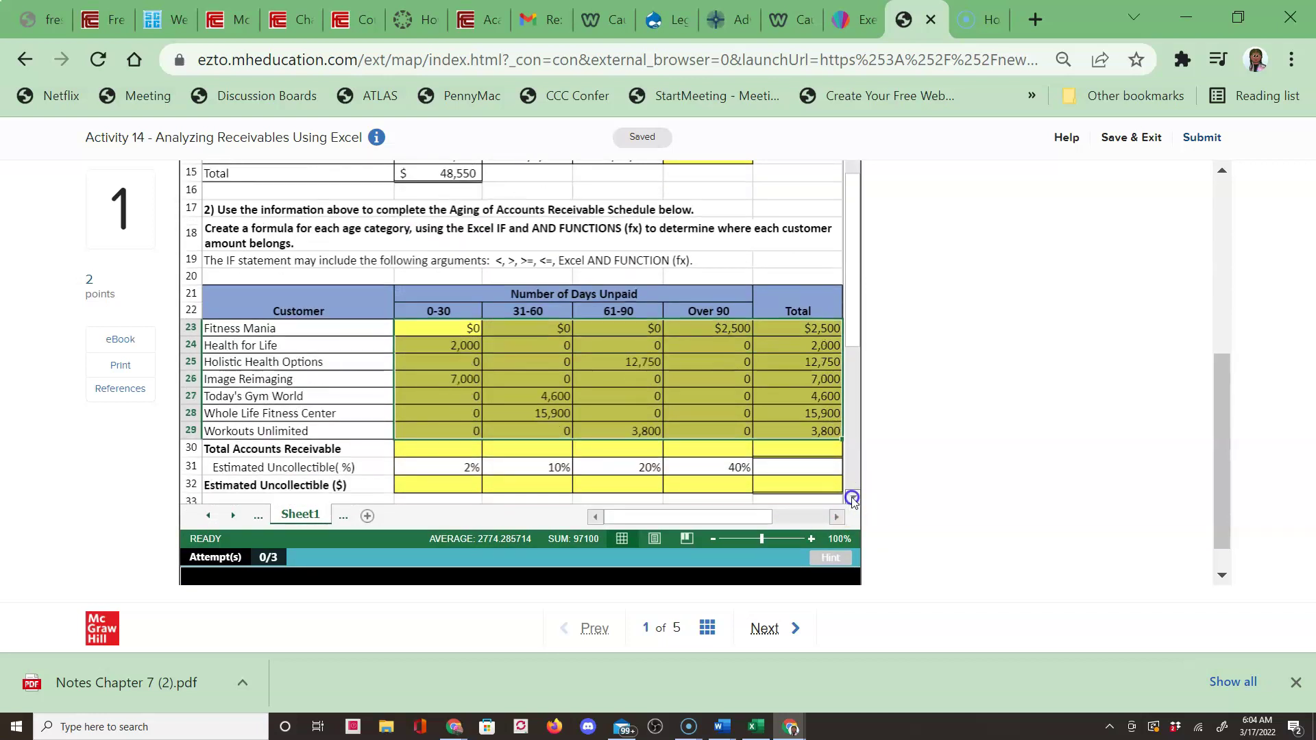
click(454, 453)
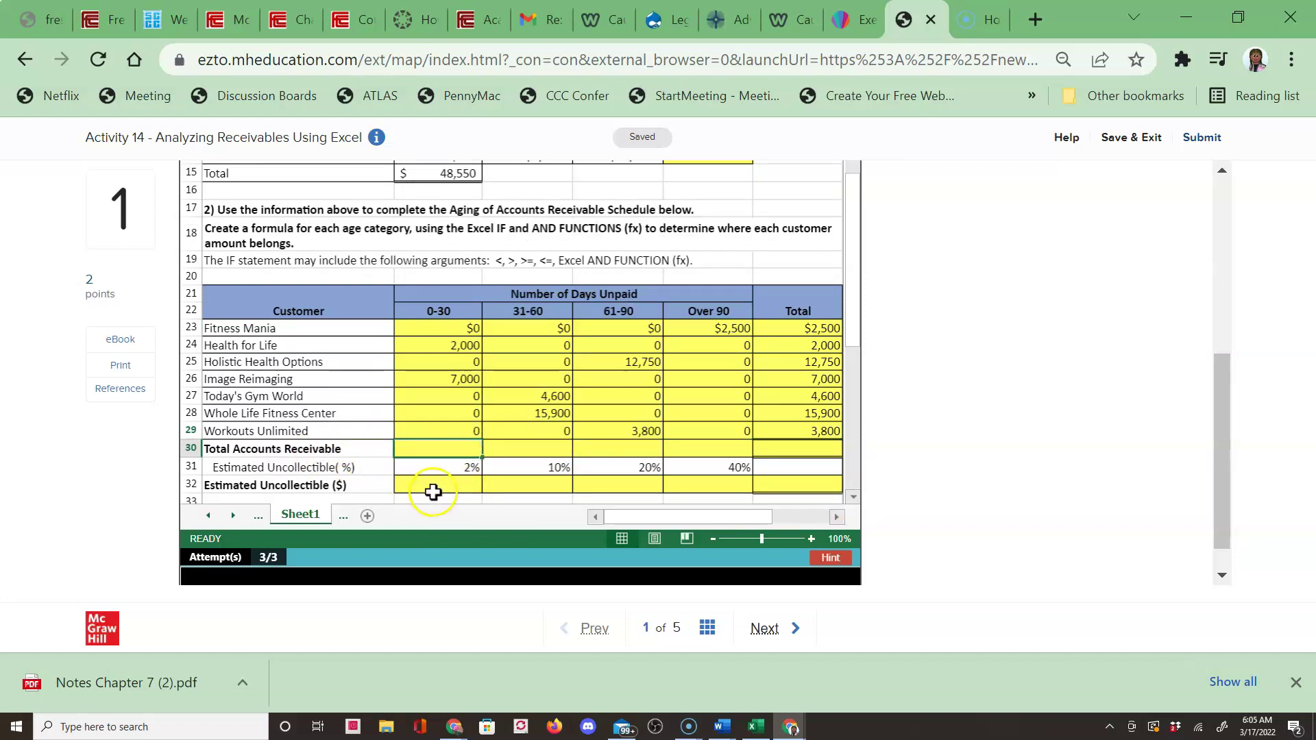
click(433, 492)
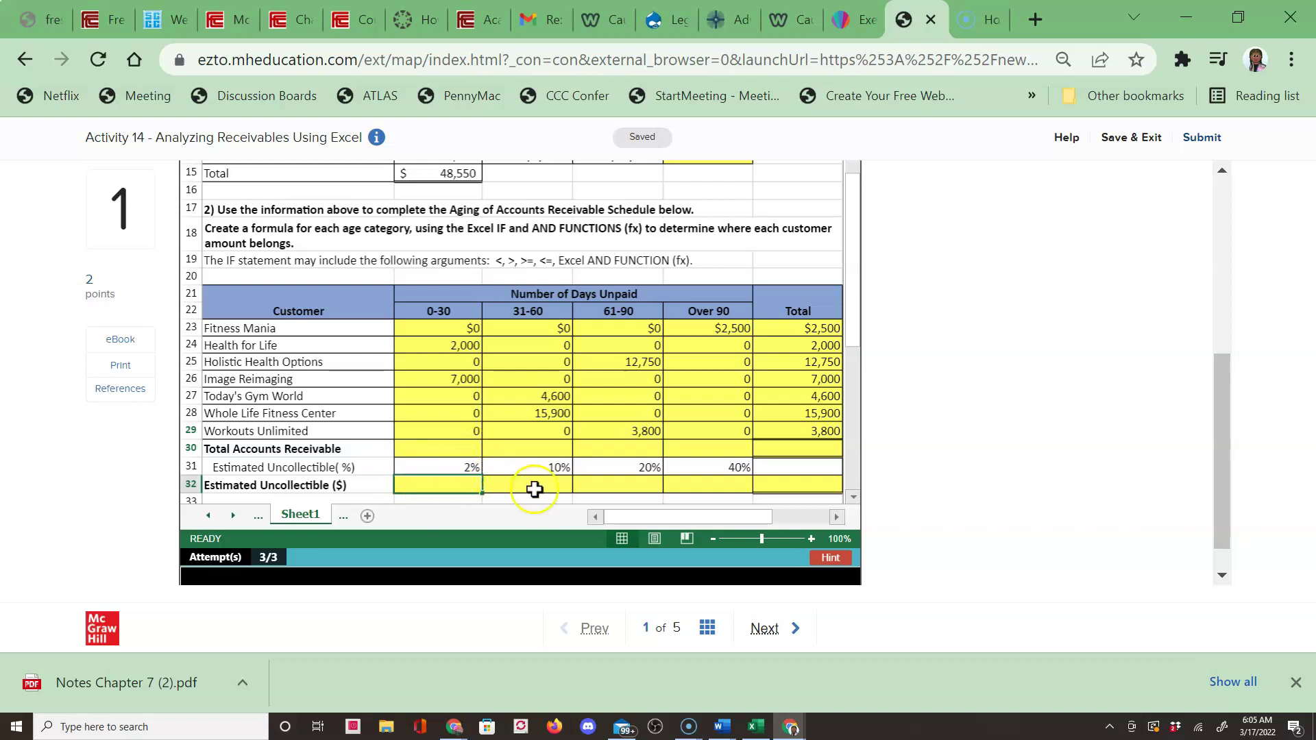
click(777, 488)
scroll(795, 414, down, 1)
drag(795, 414, 795, 240)
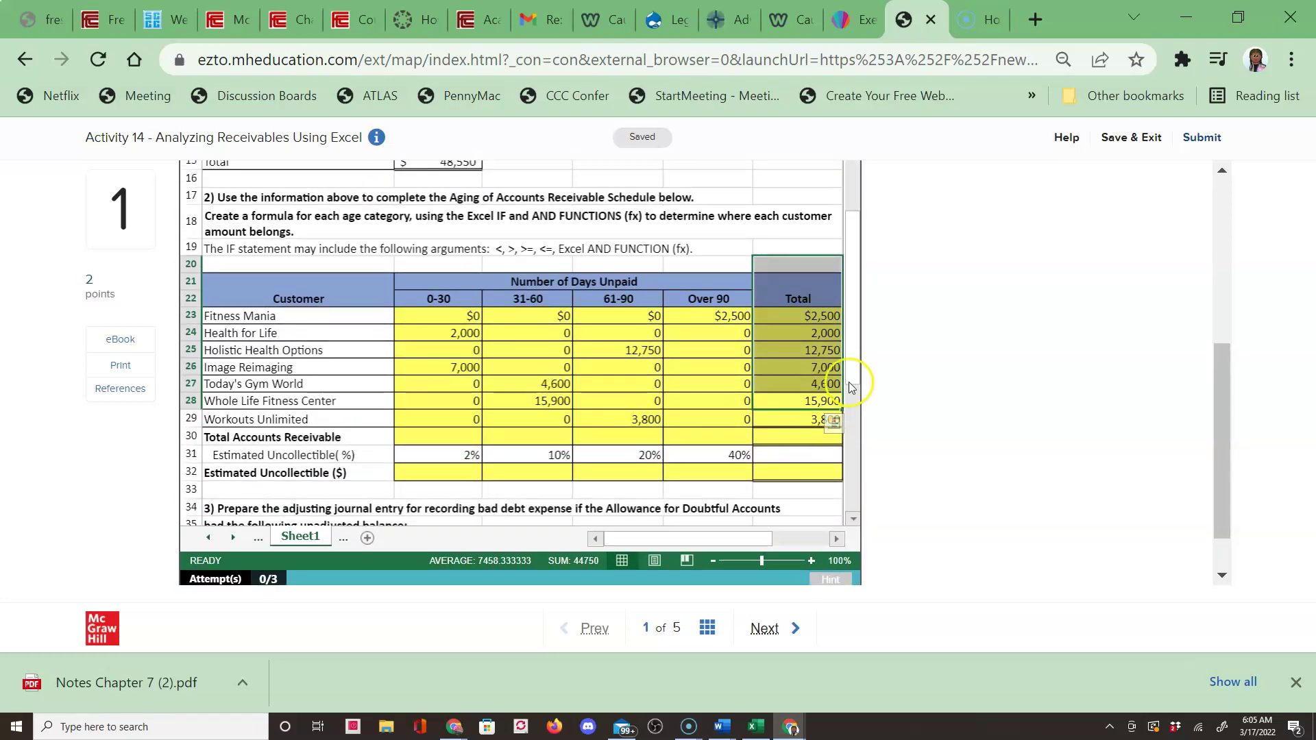
drag(852, 359, 848, 429)
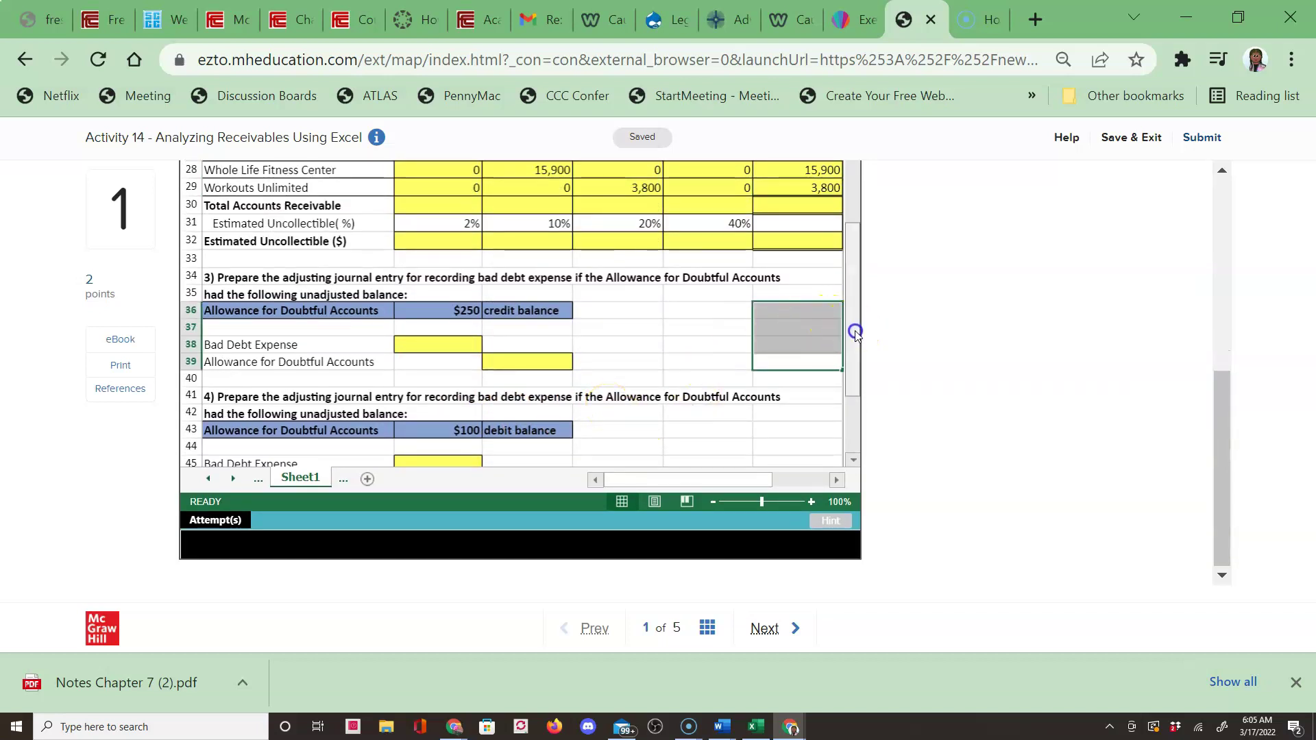
drag(856, 334, 852, 356)
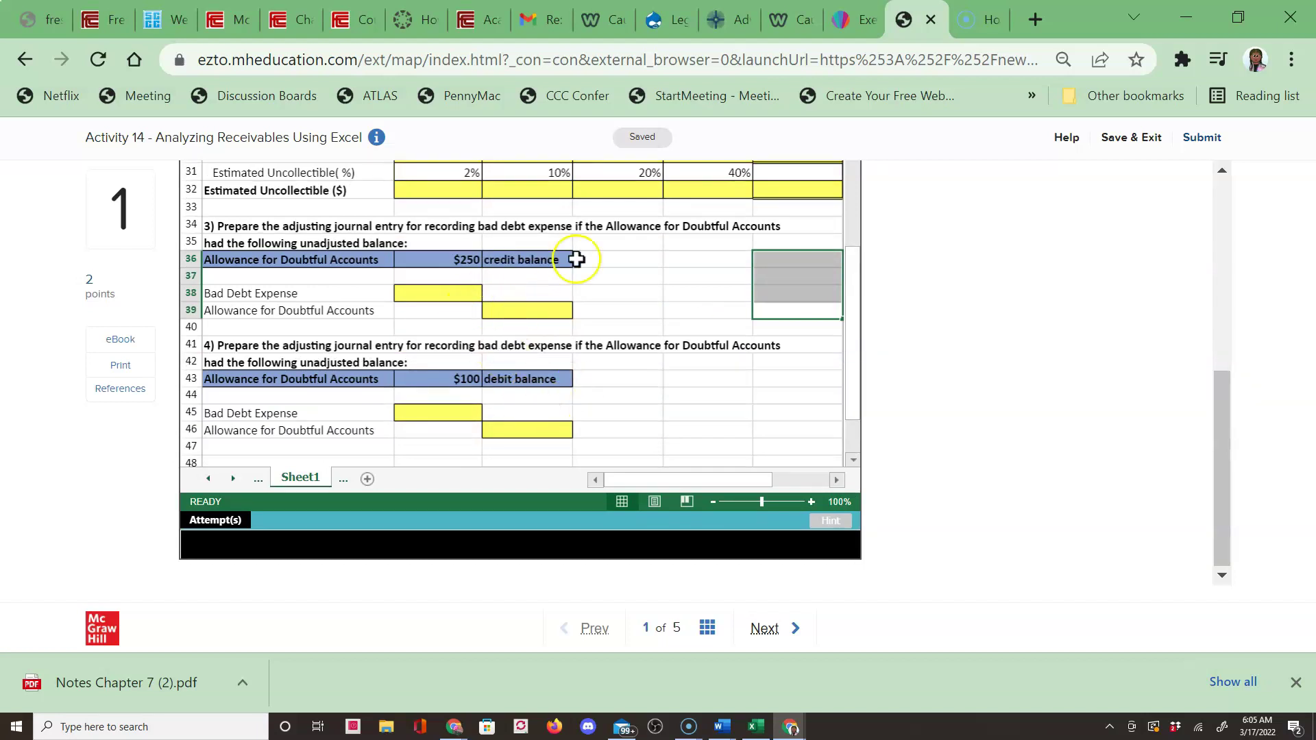